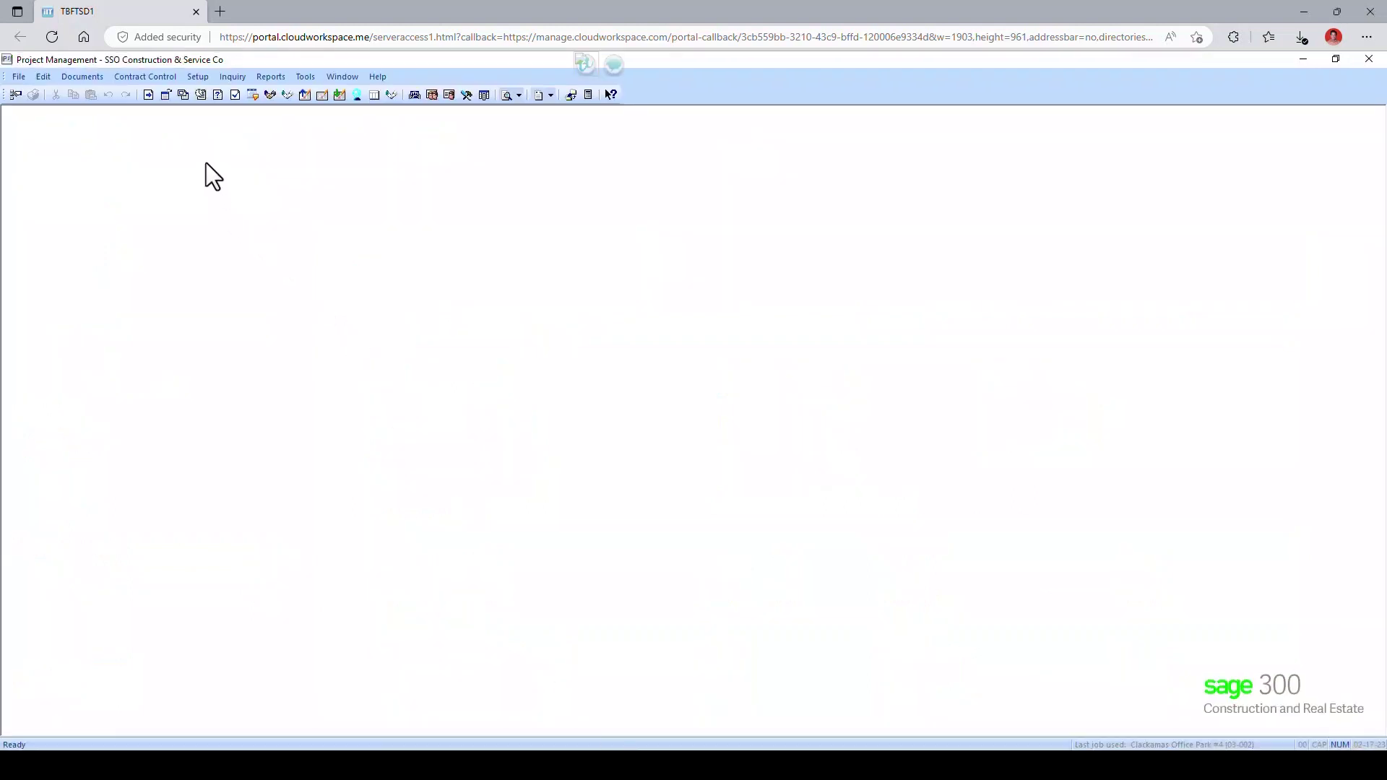
Look up job 03-002 Clackamas Office Park #4 in job setup and review its address and contacts.
click(201, 79)
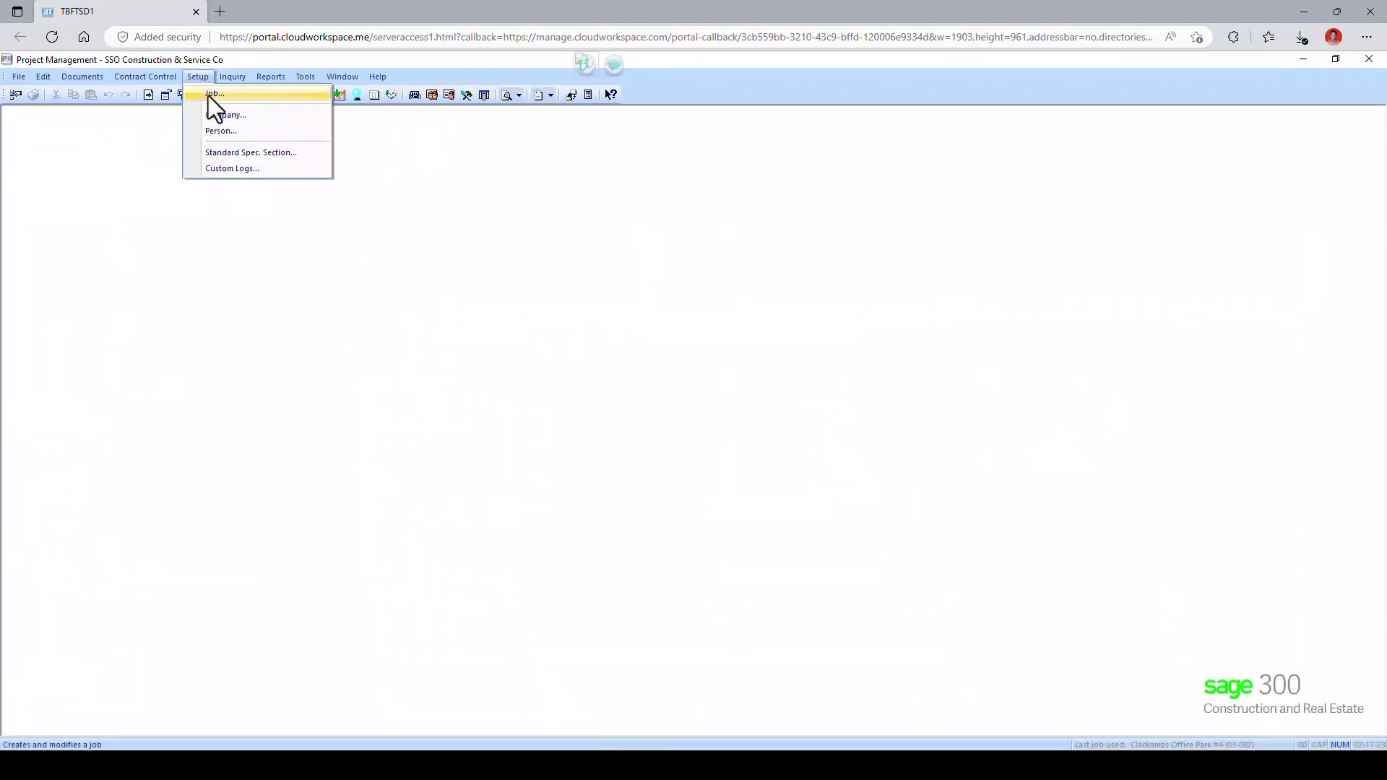
click(208, 96)
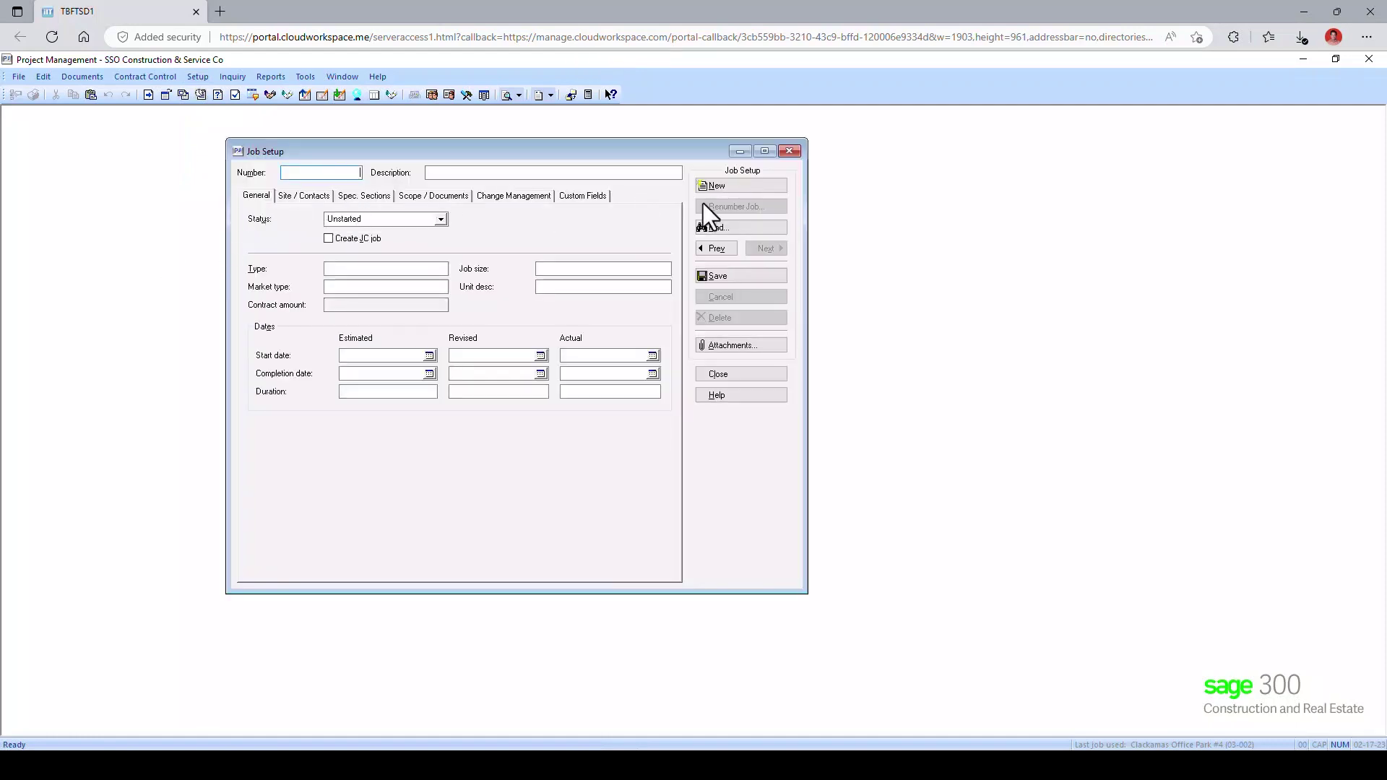
click(718, 229)
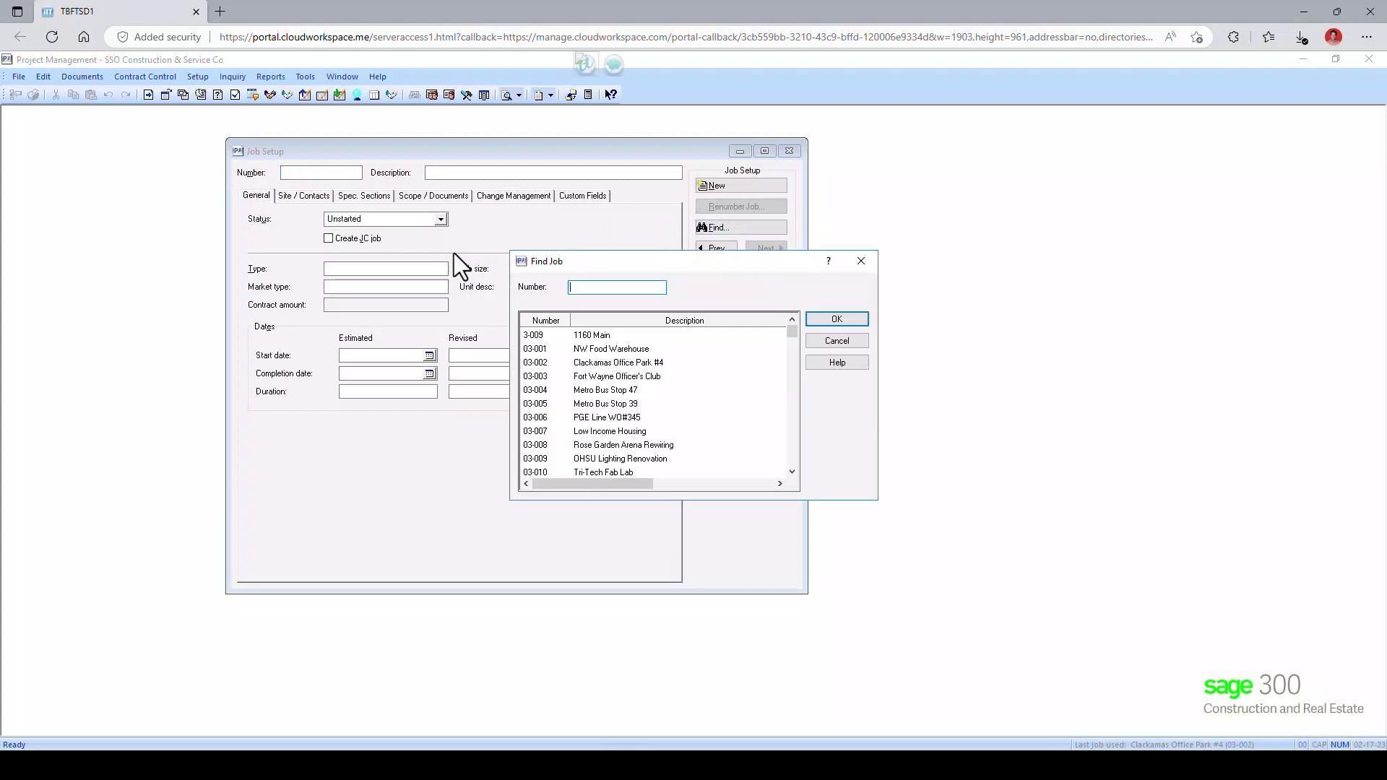
double_click(545, 365)
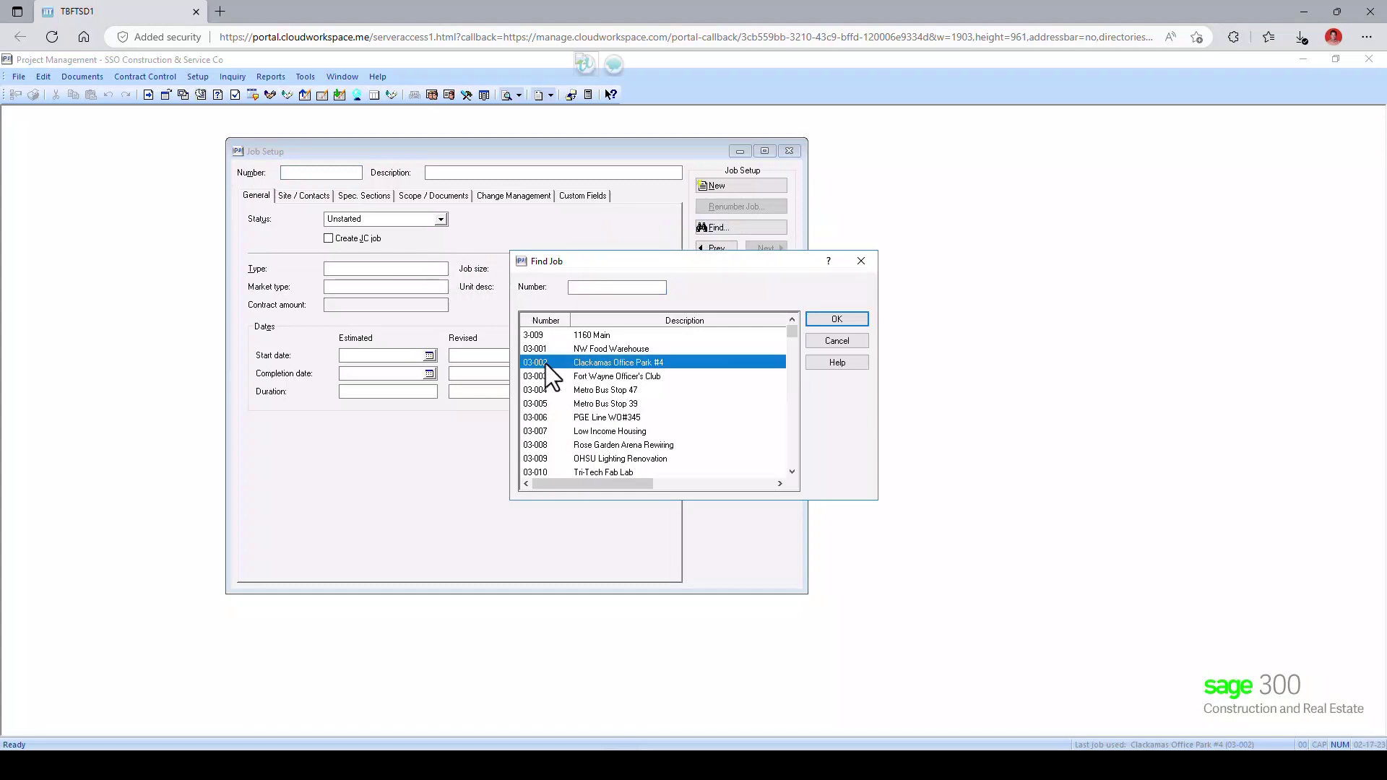
click(301, 197)
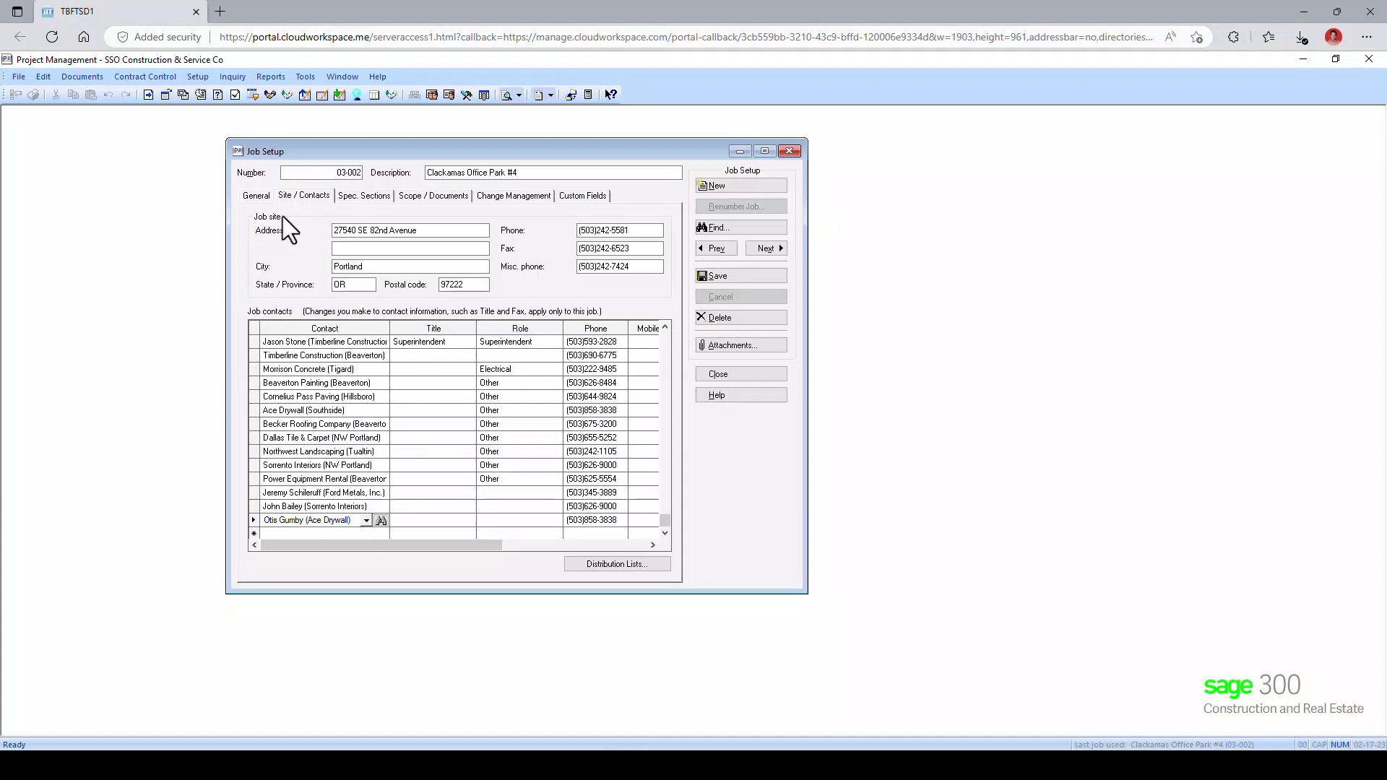
click(714, 376)
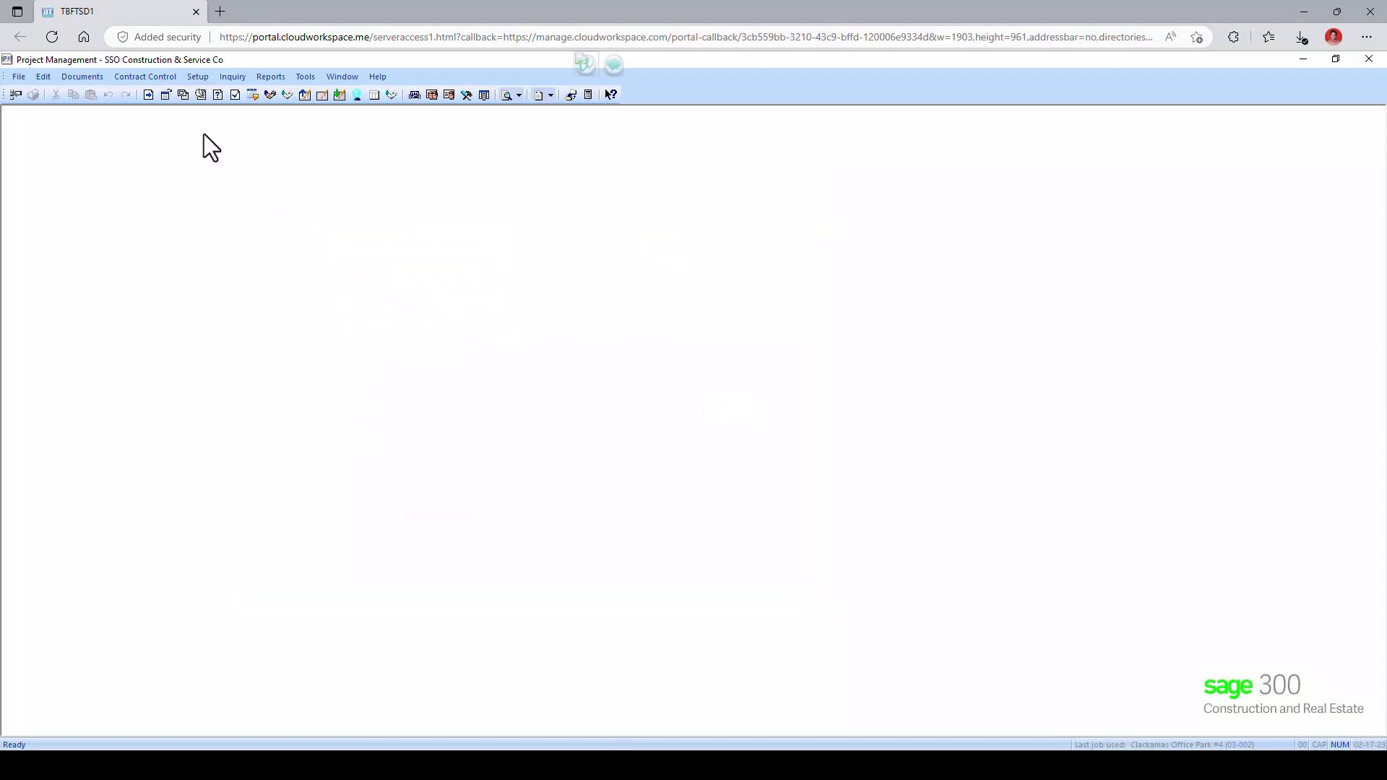
Start the job overview inquiry on the active contract file and enlarge its window.
click(230, 76)
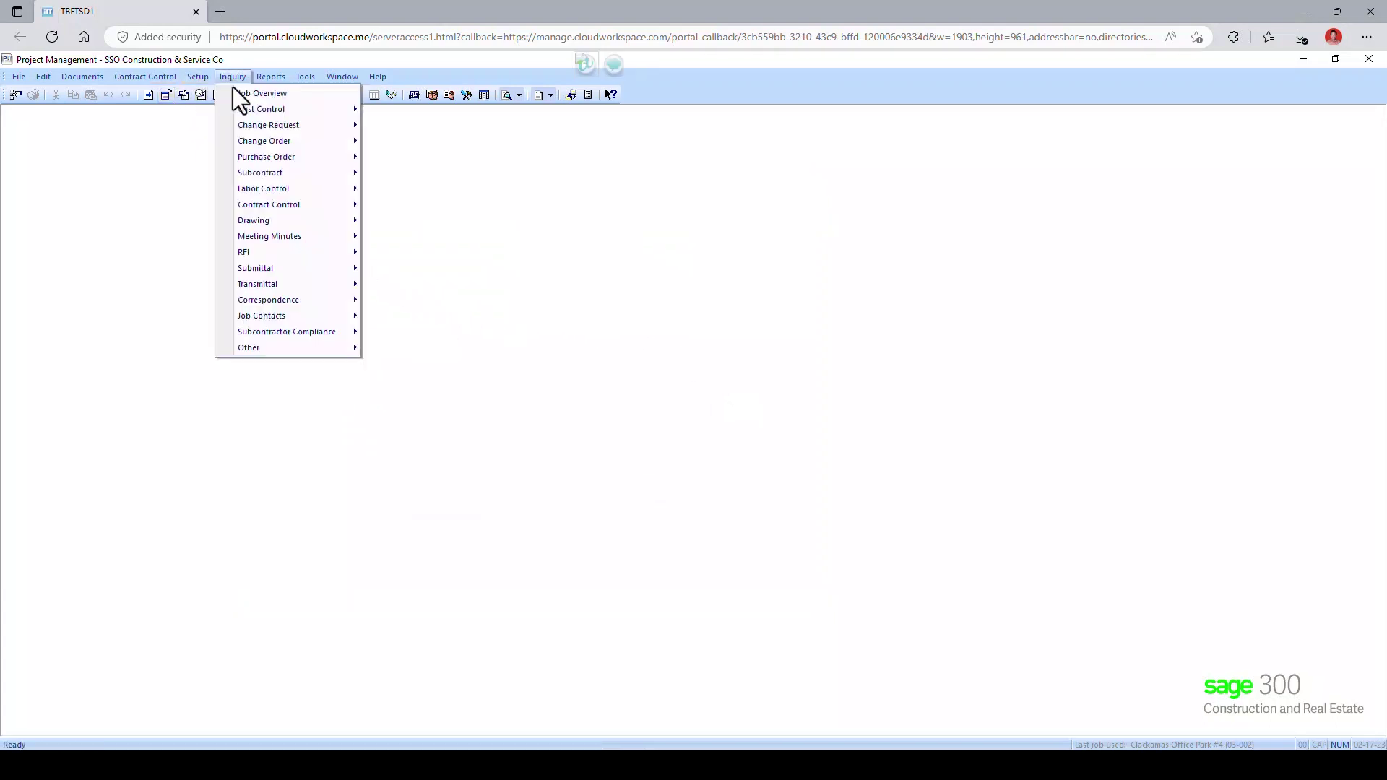
click(260, 94)
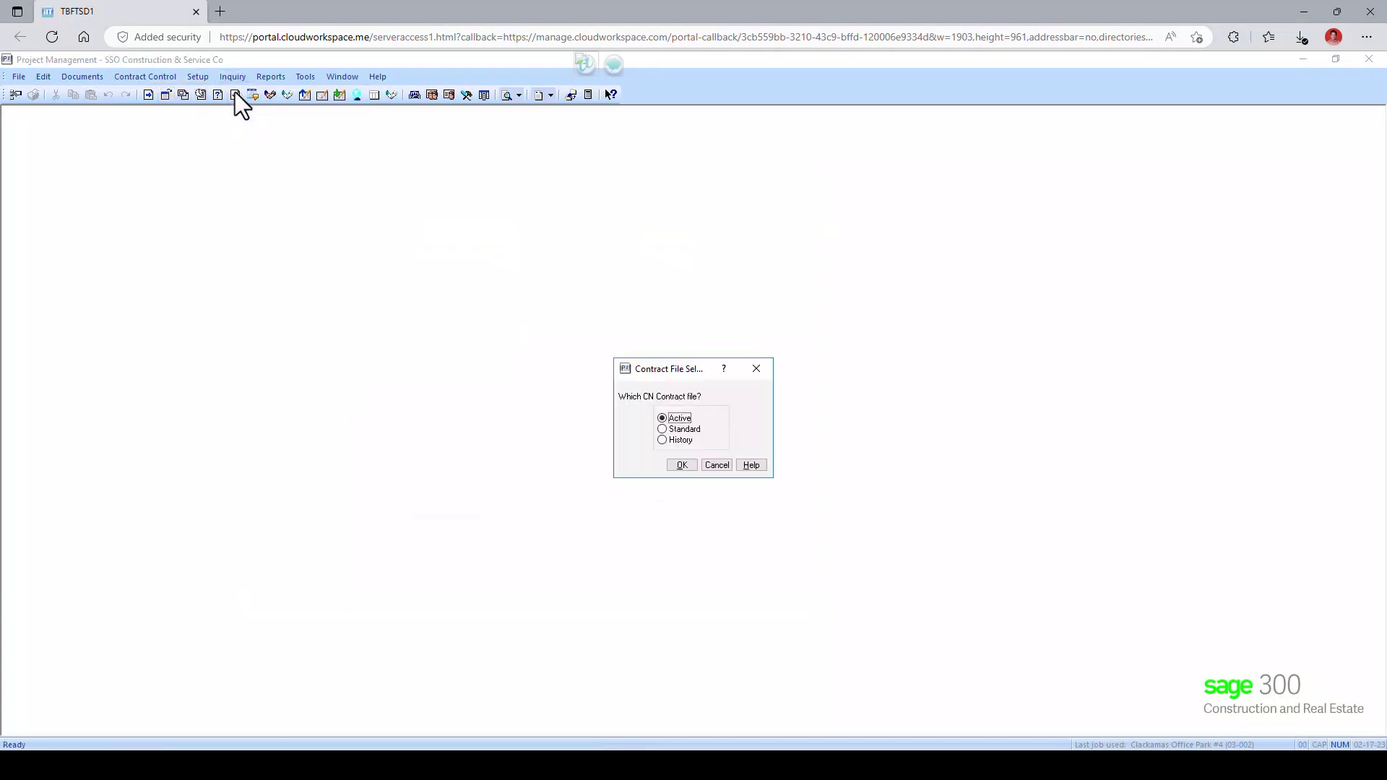
click(686, 464)
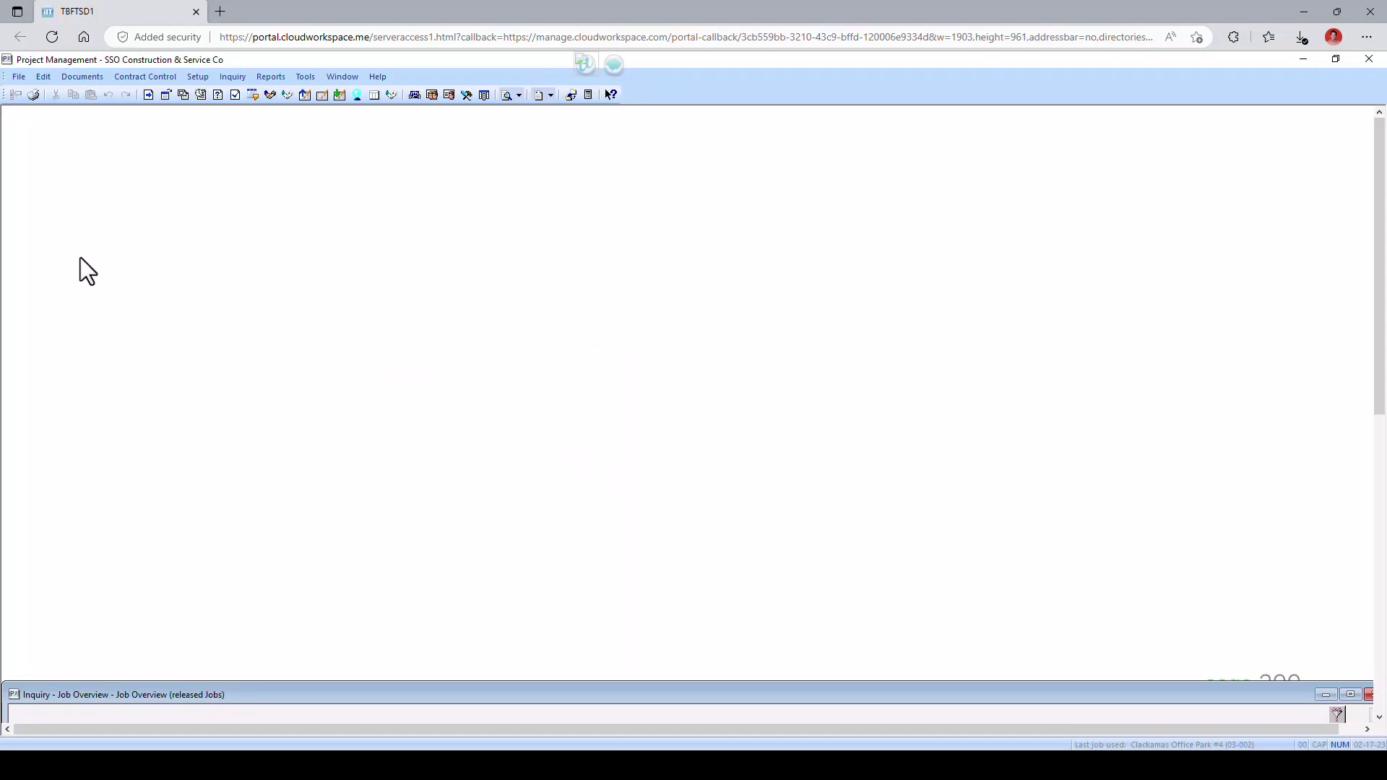
drag(222, 685, 222, 134)
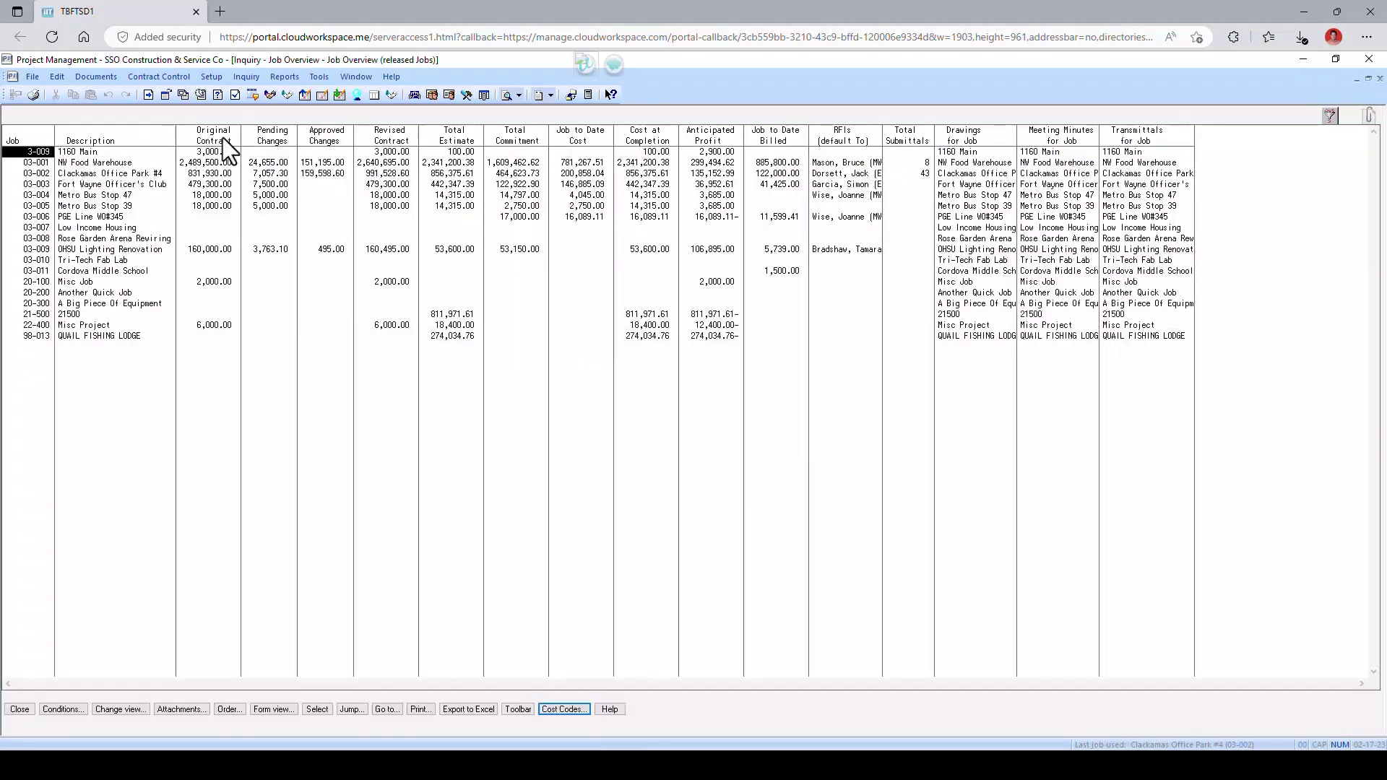
Review job 03-002's contract amounts, total estimate, costs, anticipated profit and billed amount.
click(66, 164)
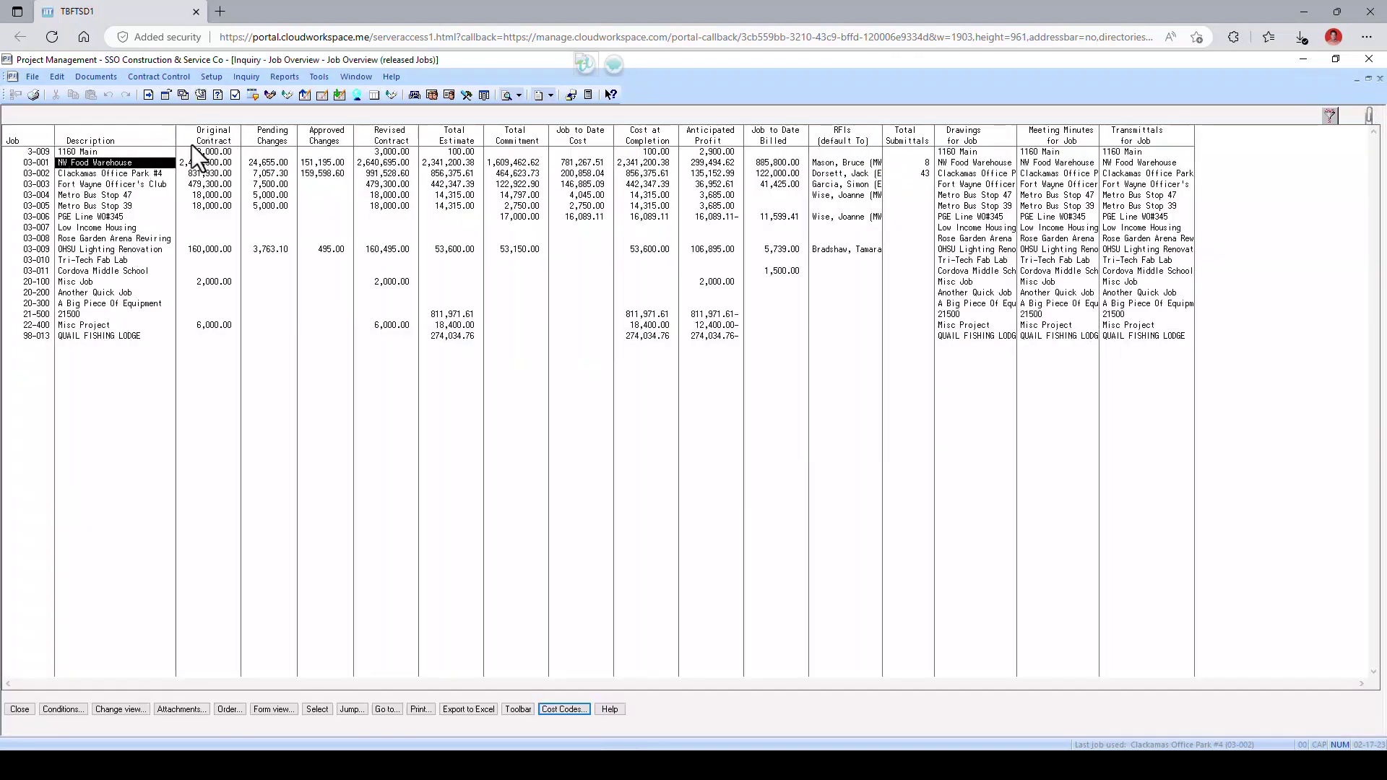
click(211, 173)
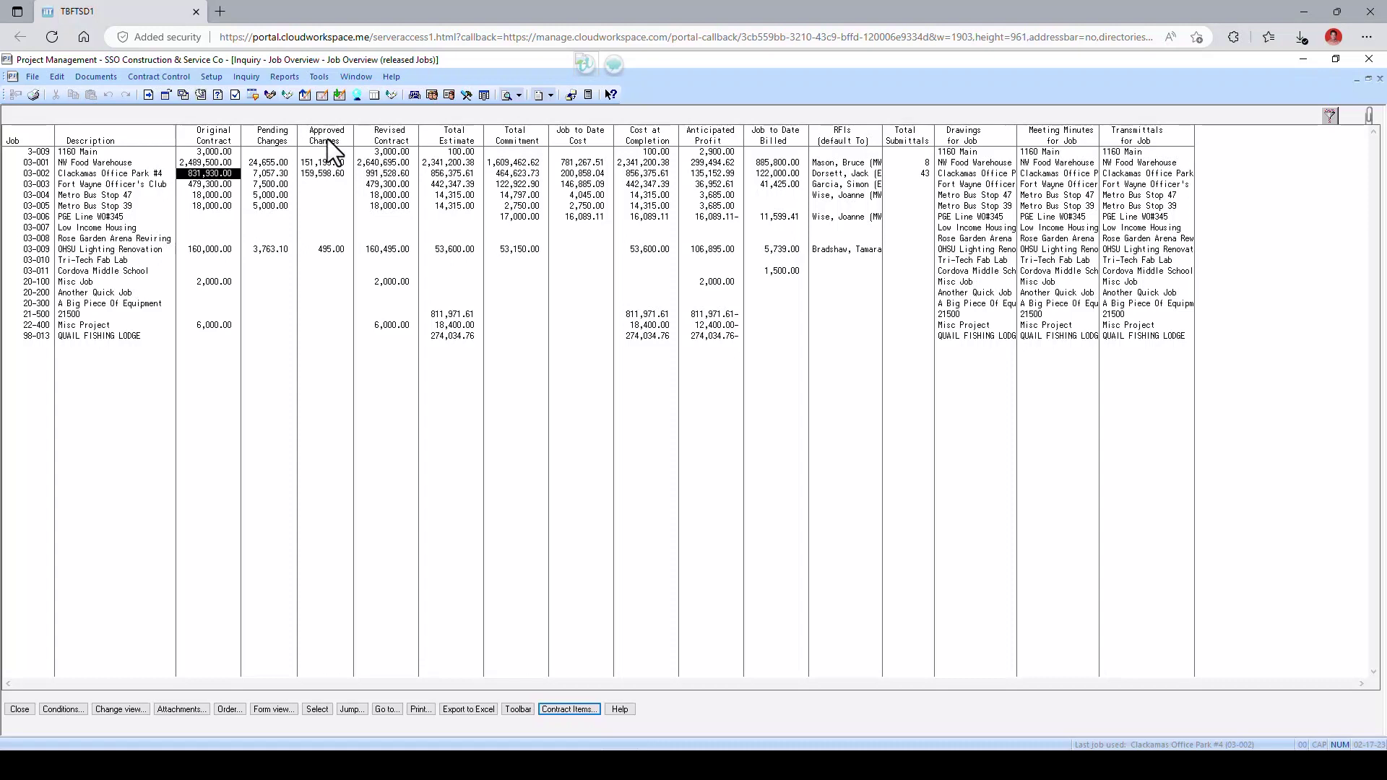
click(384, 173)
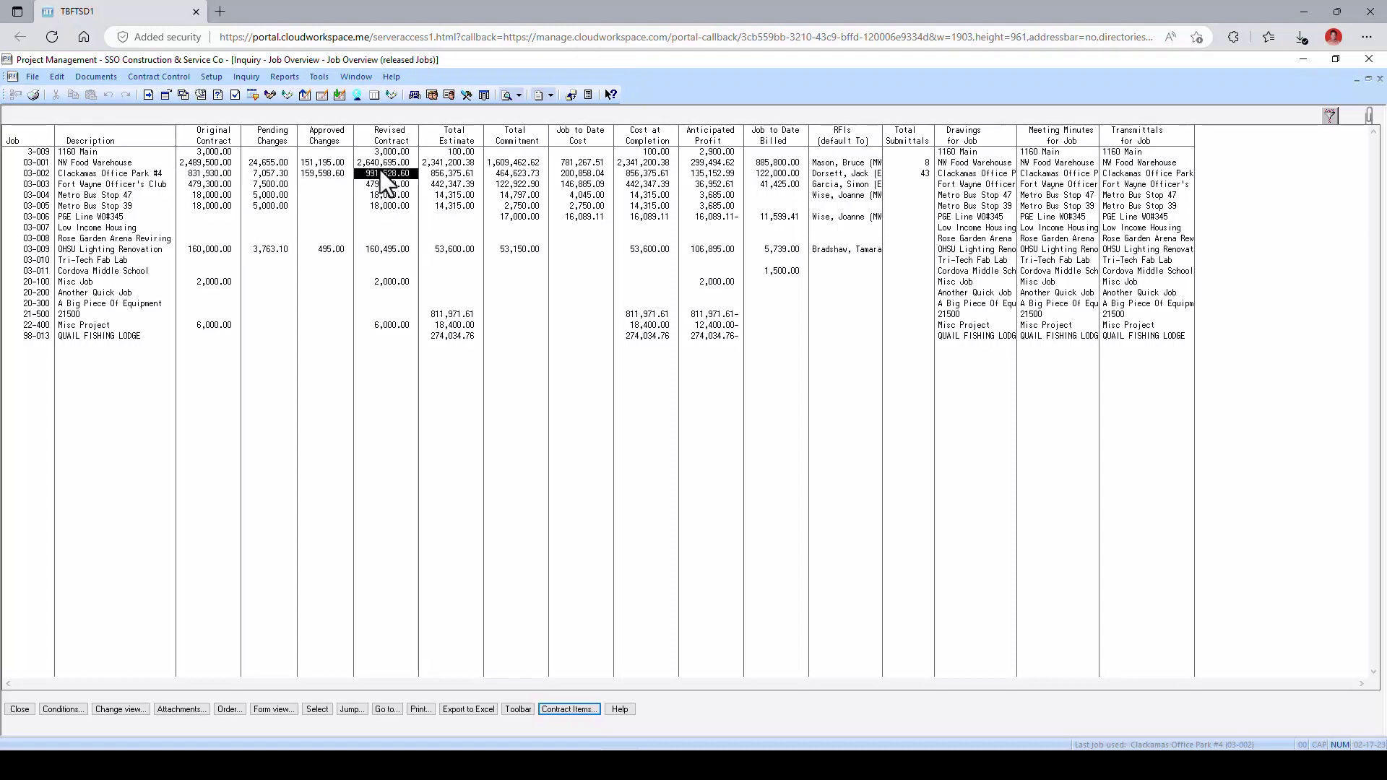
right_click(439, 146)
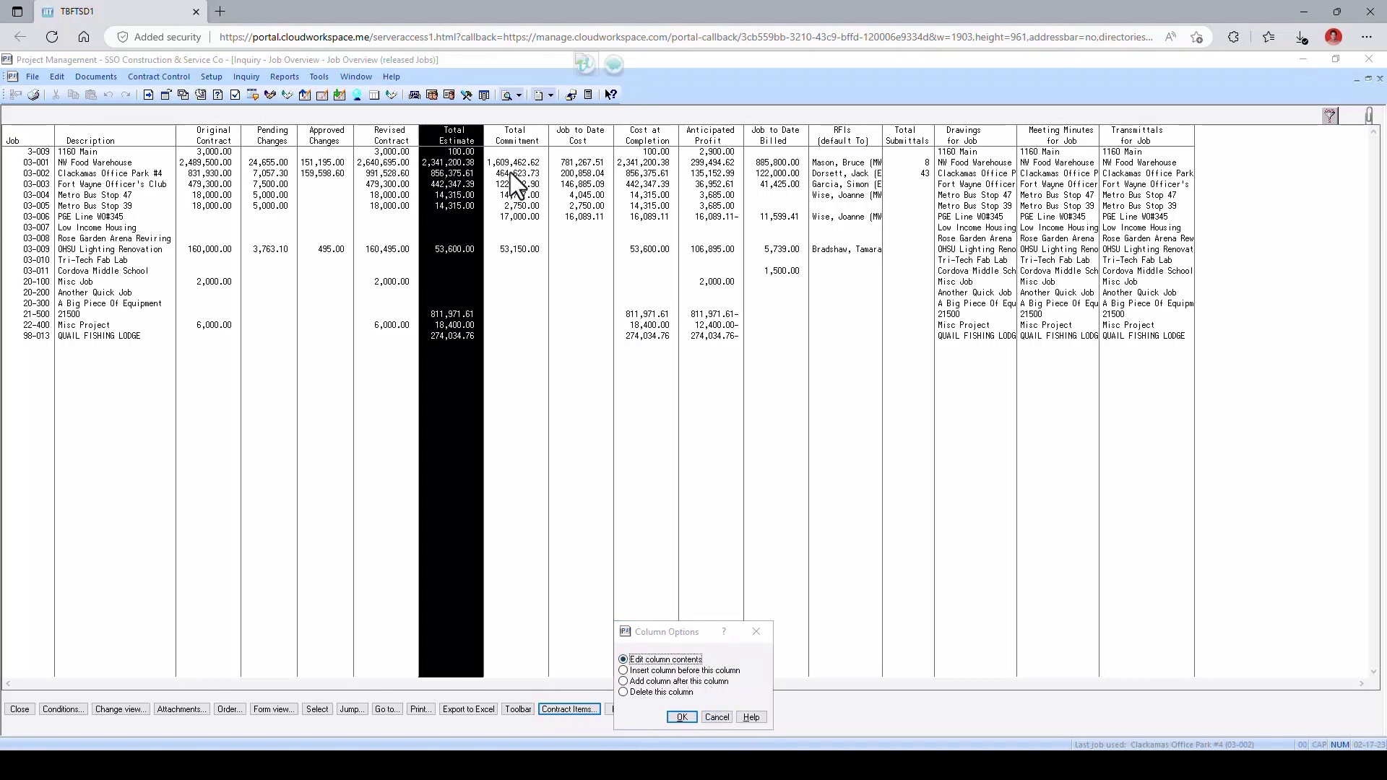
click(719, 716)
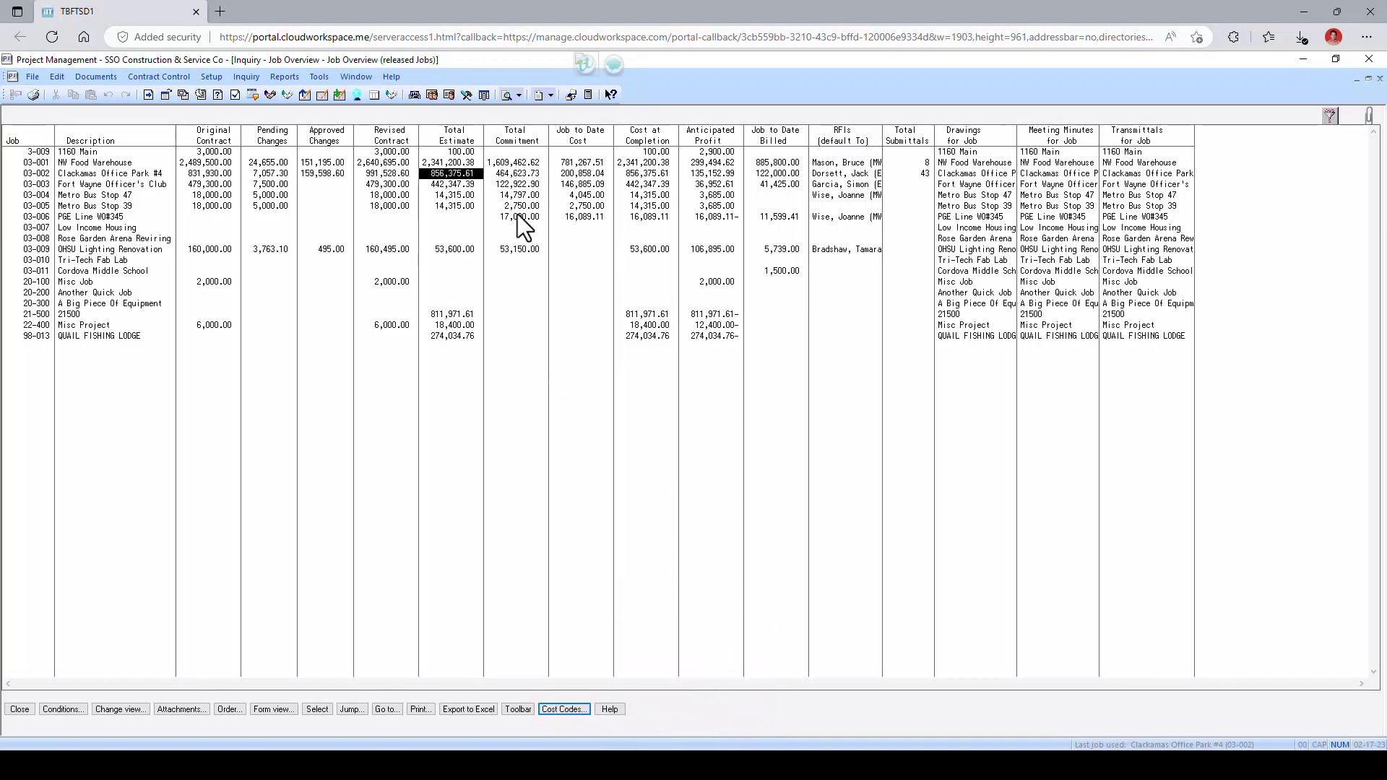
click(587, 173)
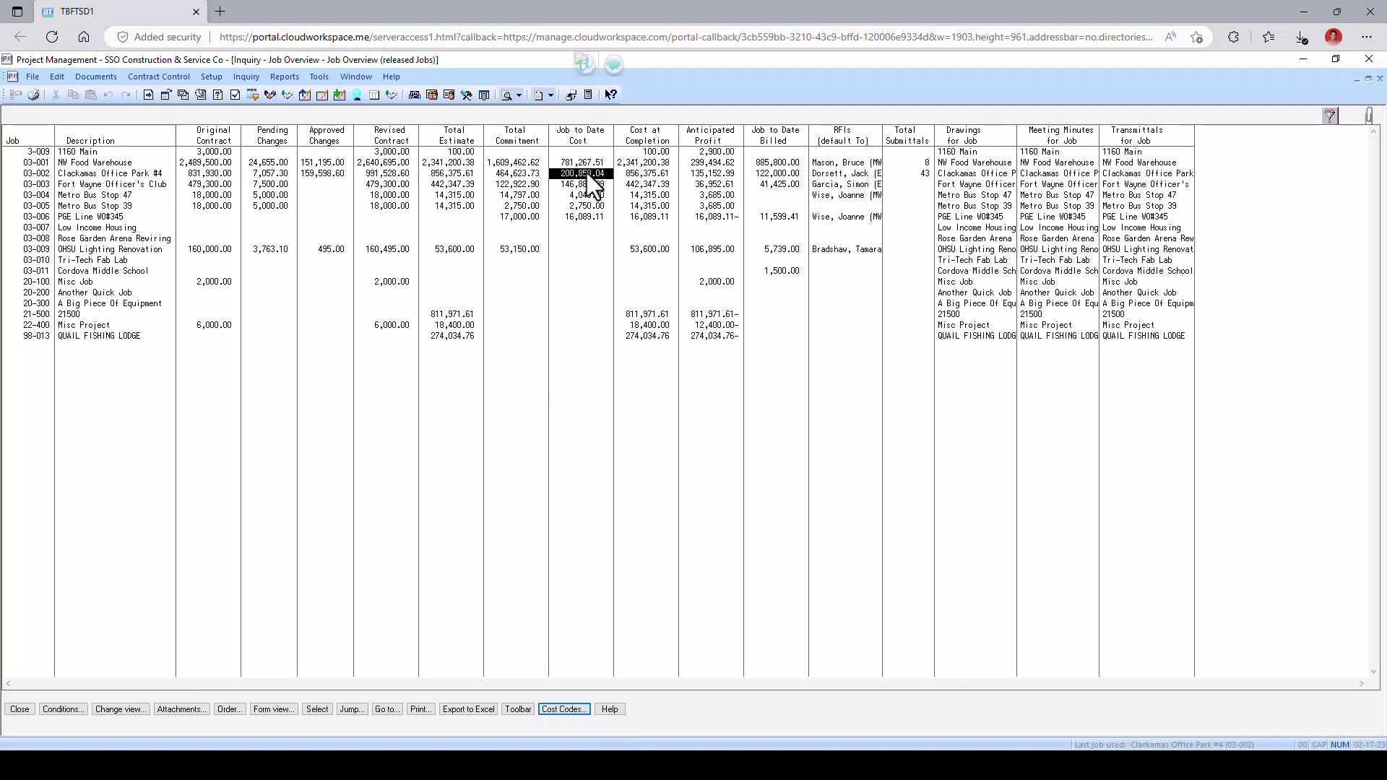
click(645, 173)
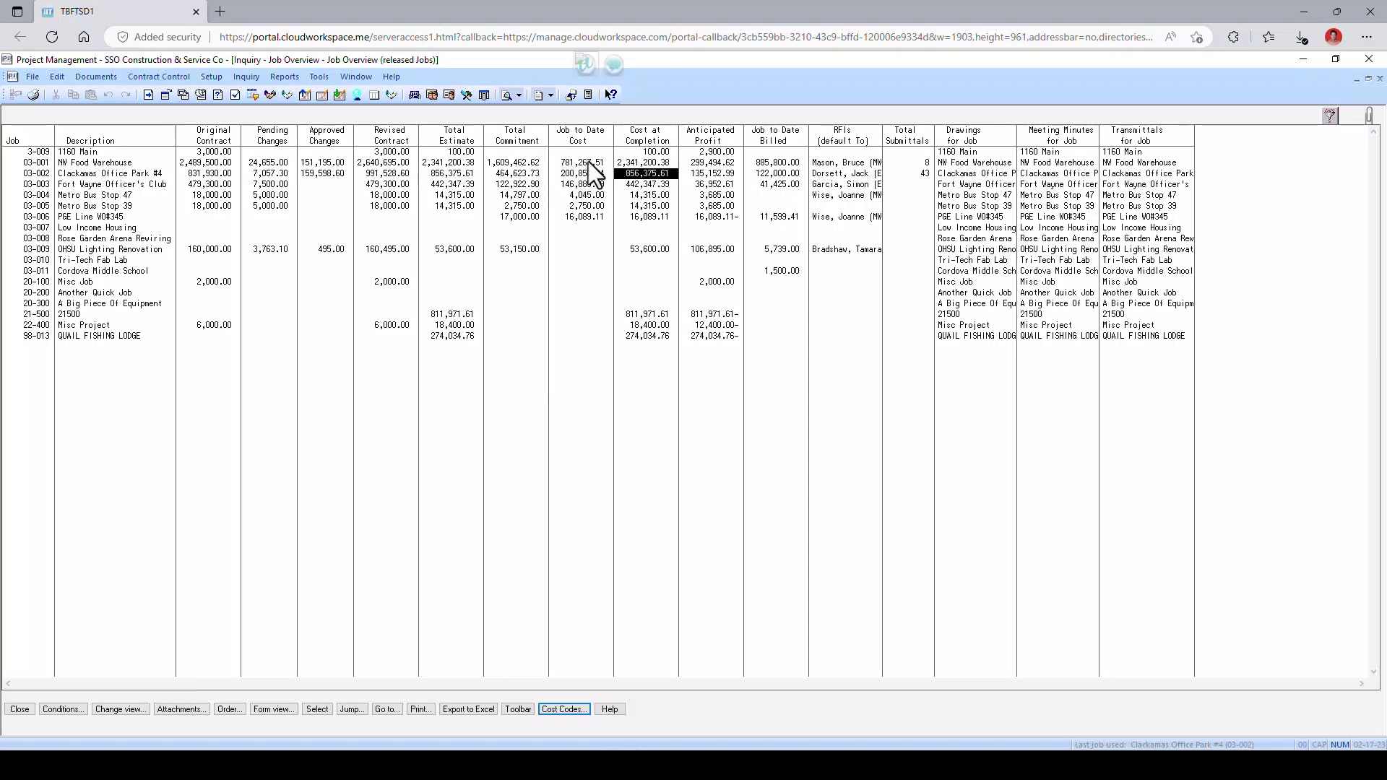
click(716, 174)
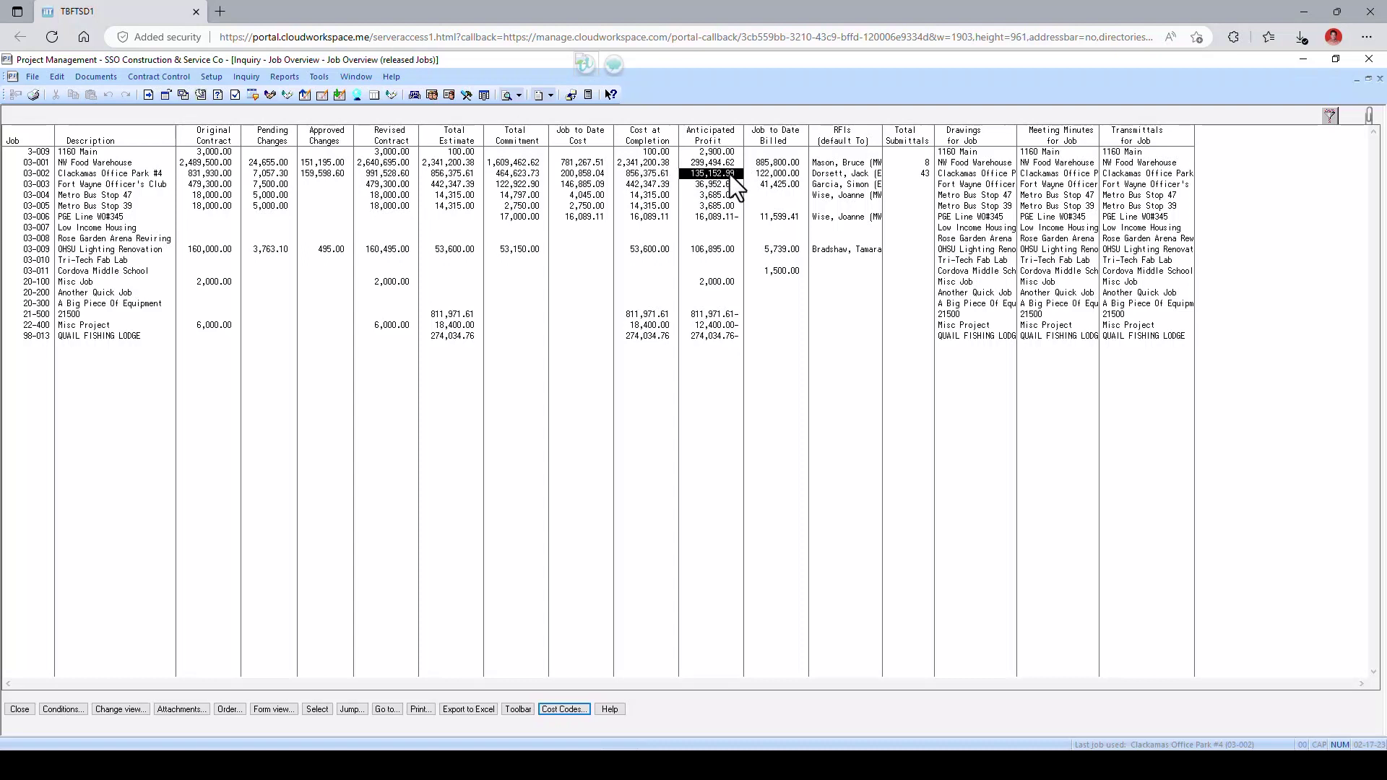
click(781, 177)
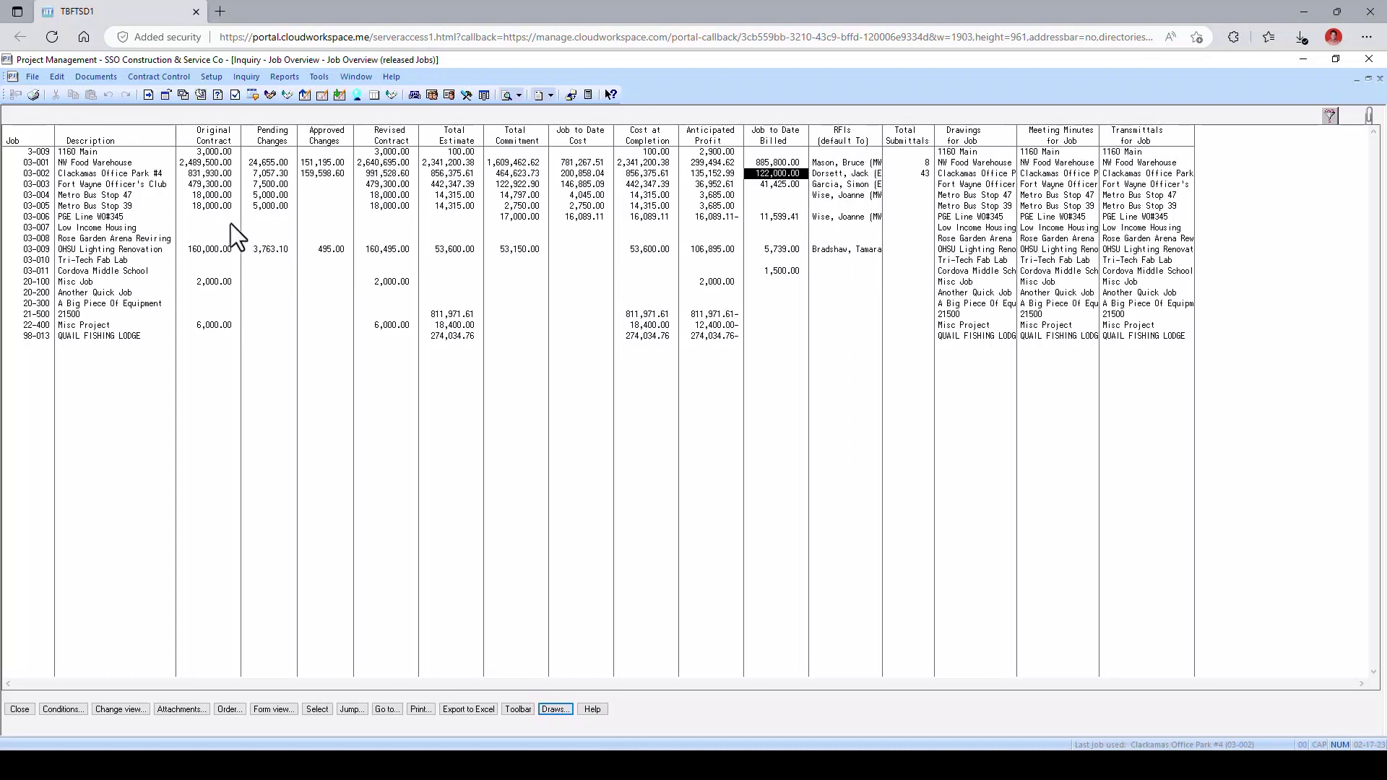
Drill into job 03-002's commitment amounts and cost spreadsheet, then close them.
double_click(528, 176)
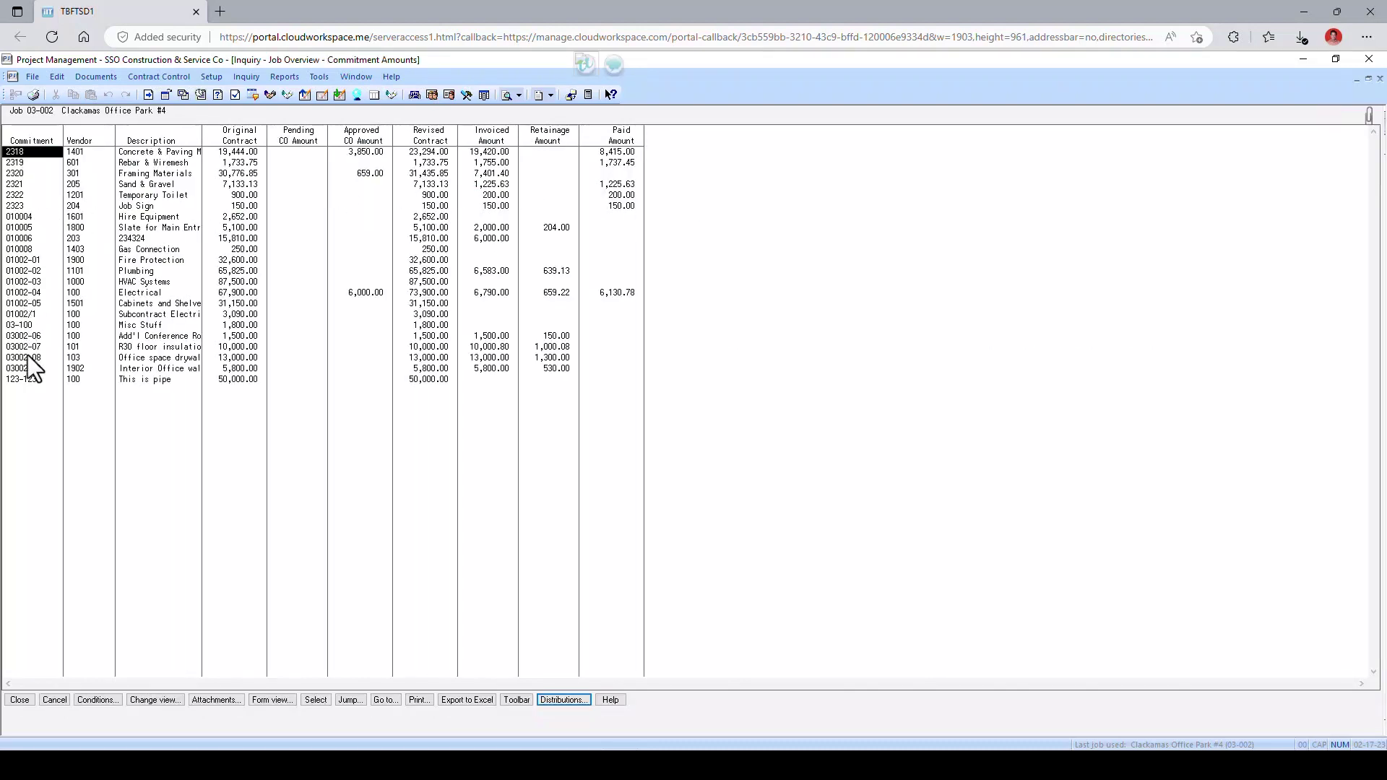
click(53, 700)
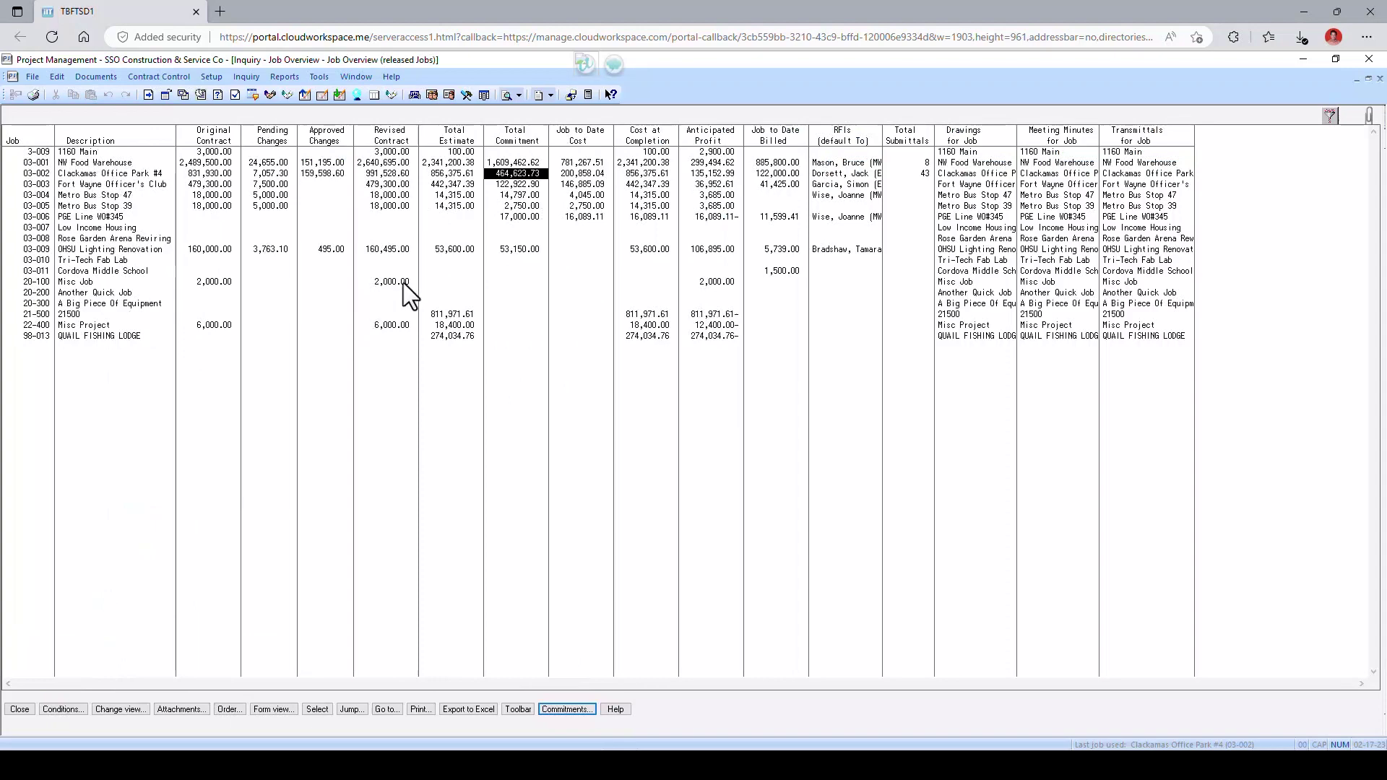
double_click(576, 172)
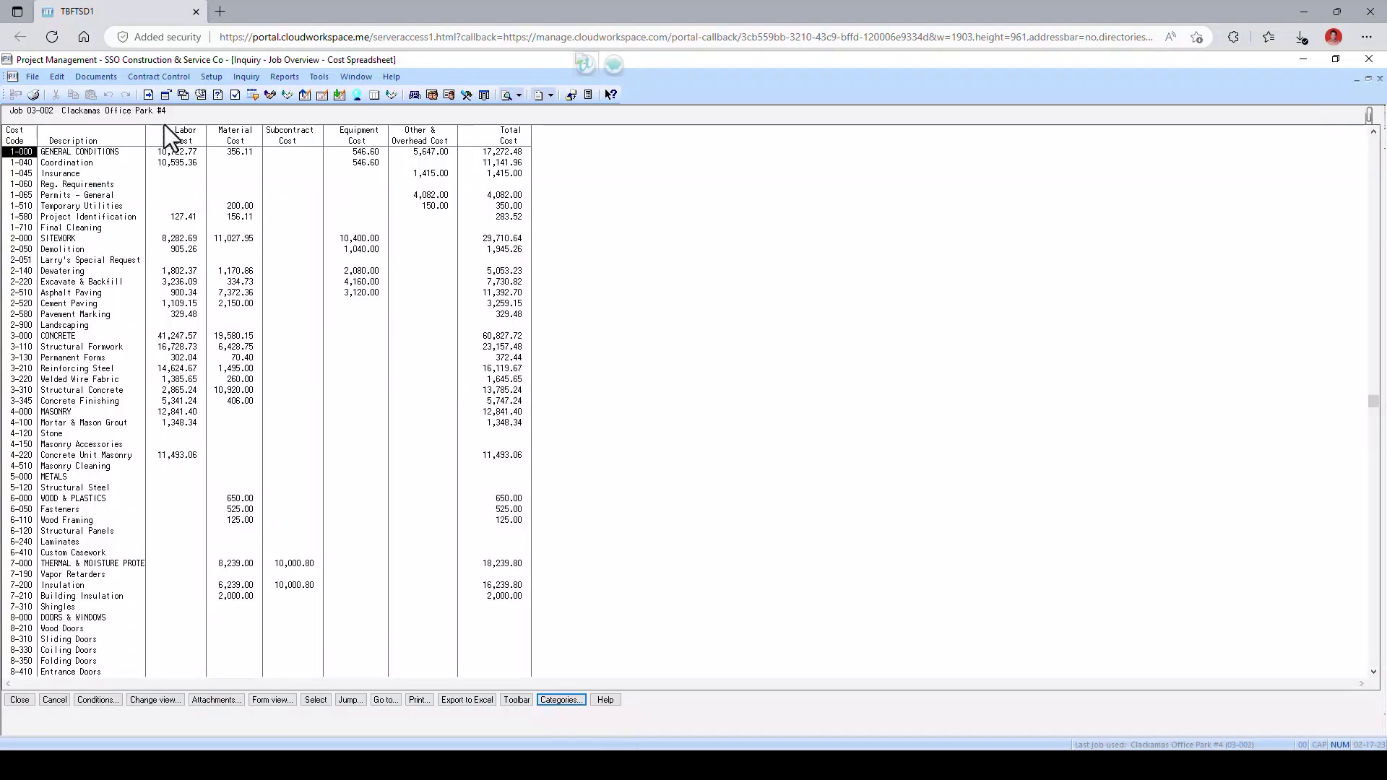
click(184, 130)
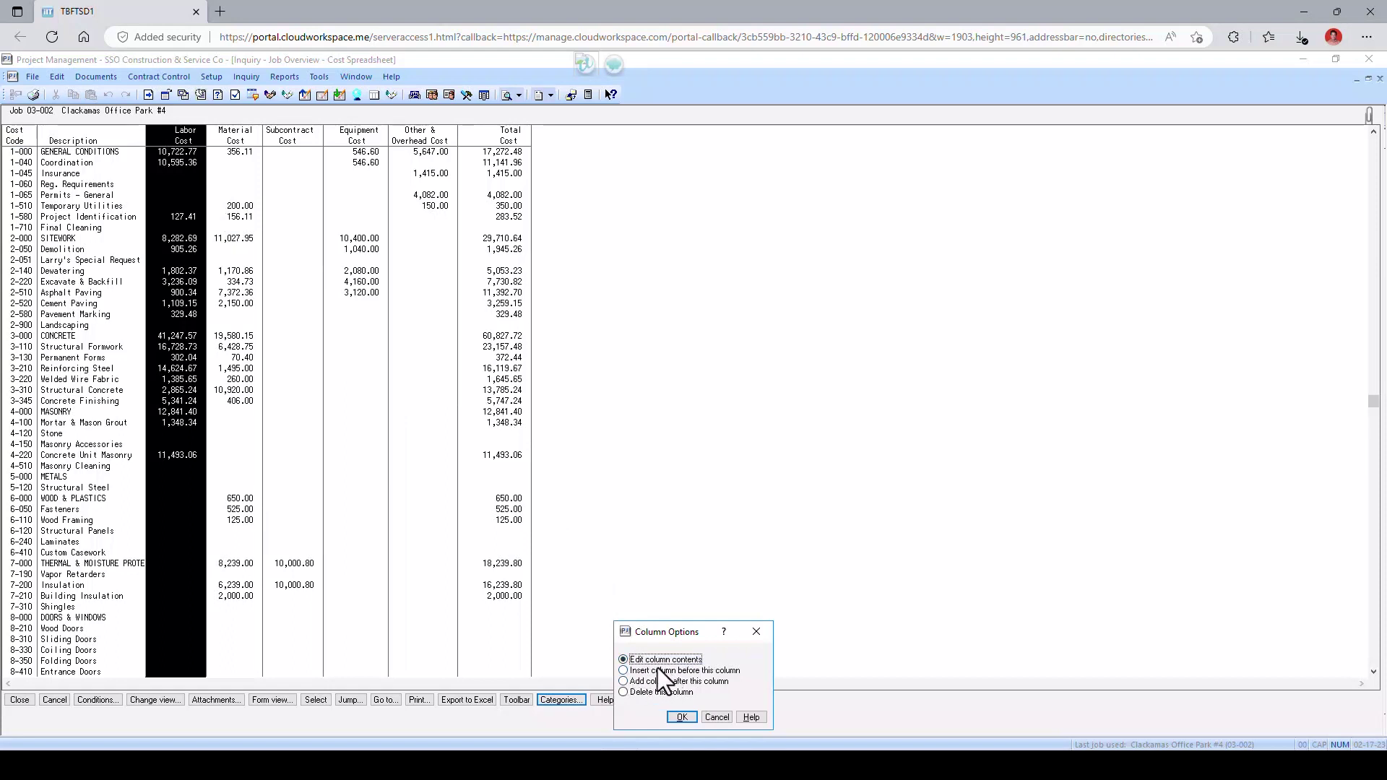
click(716, 720)
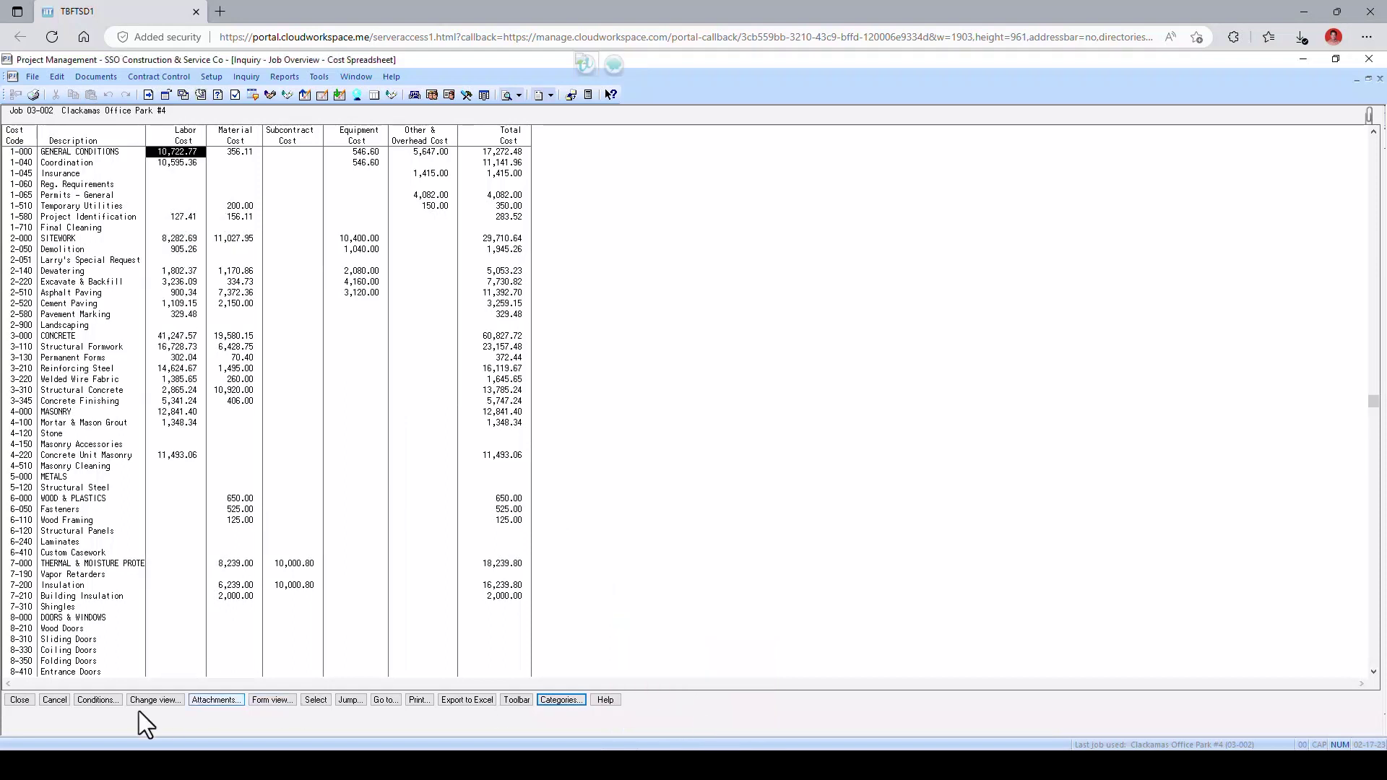
click(20, 701)
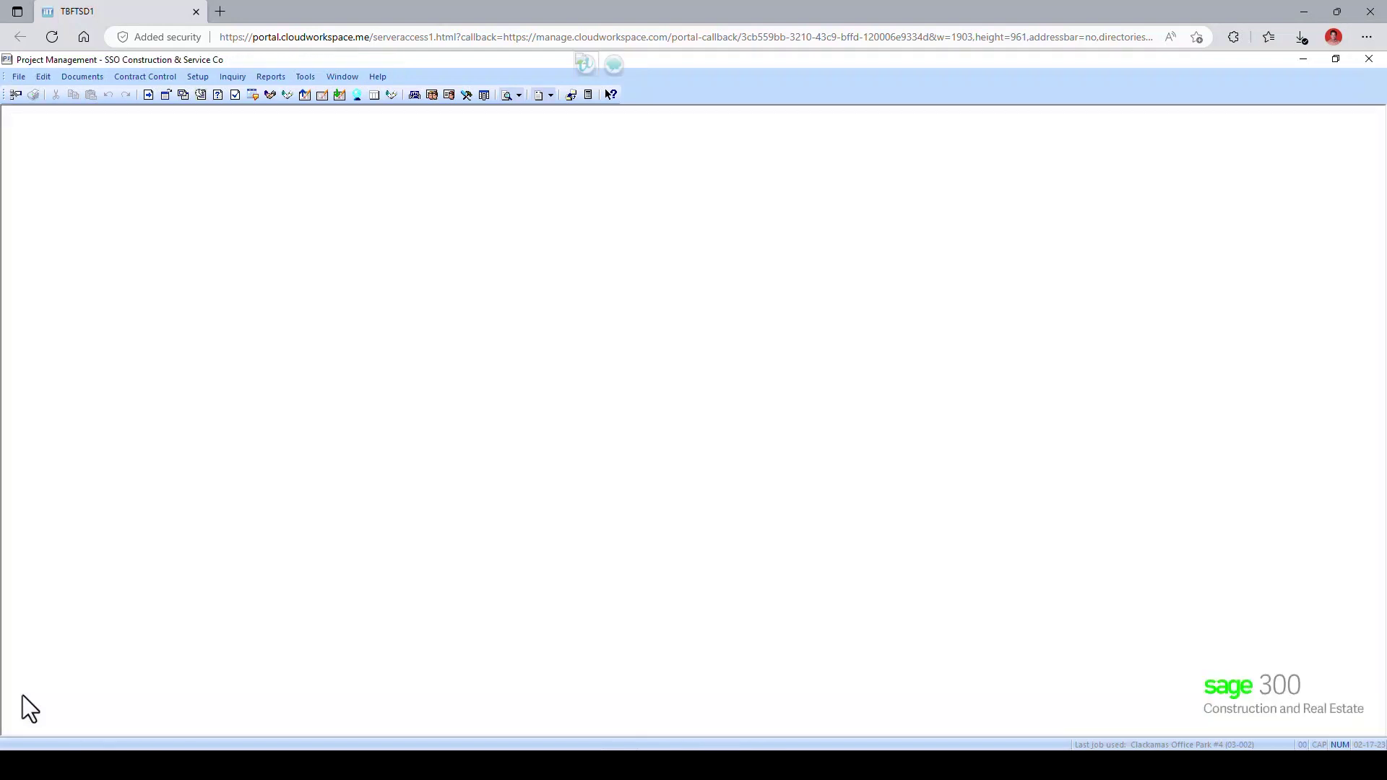
Open the drawing log and glance at its list of drawings.
click(99, 80)
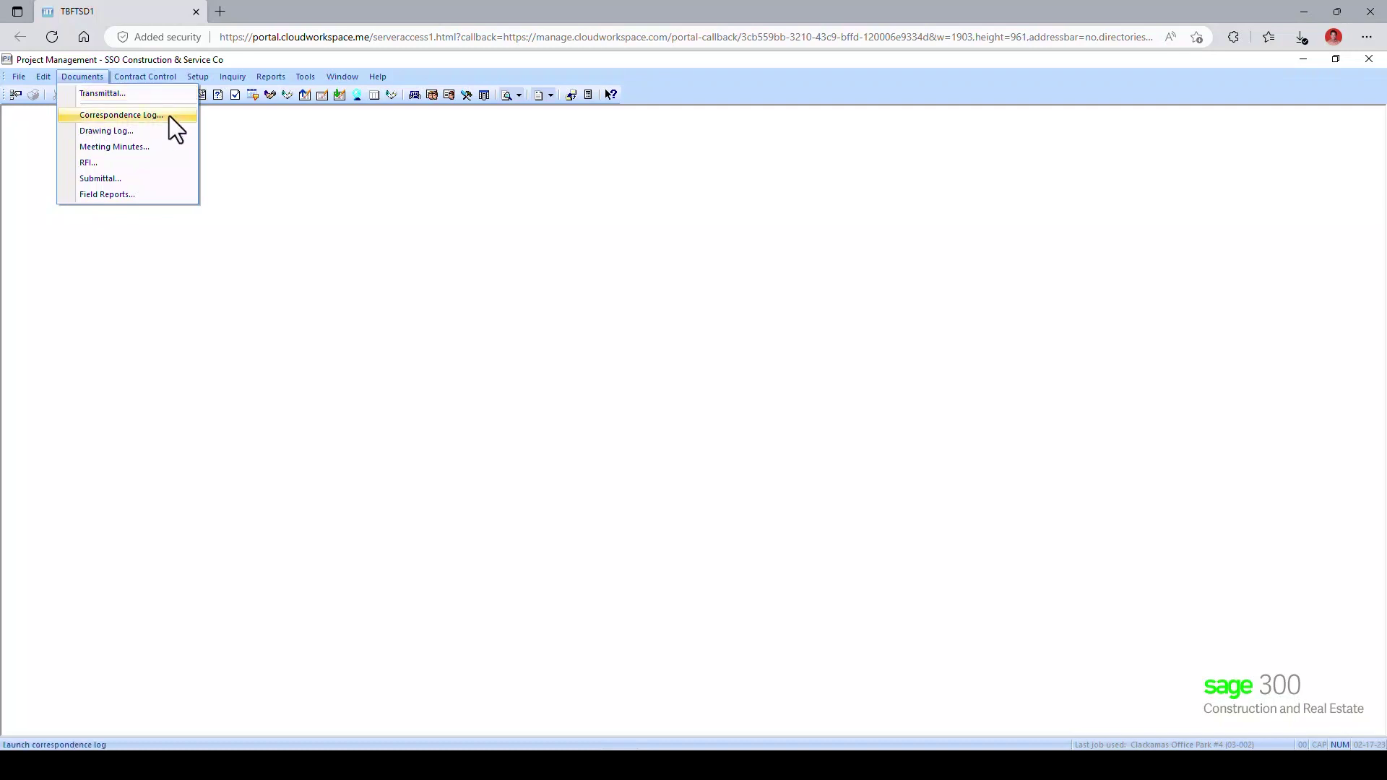
click(128, 133)
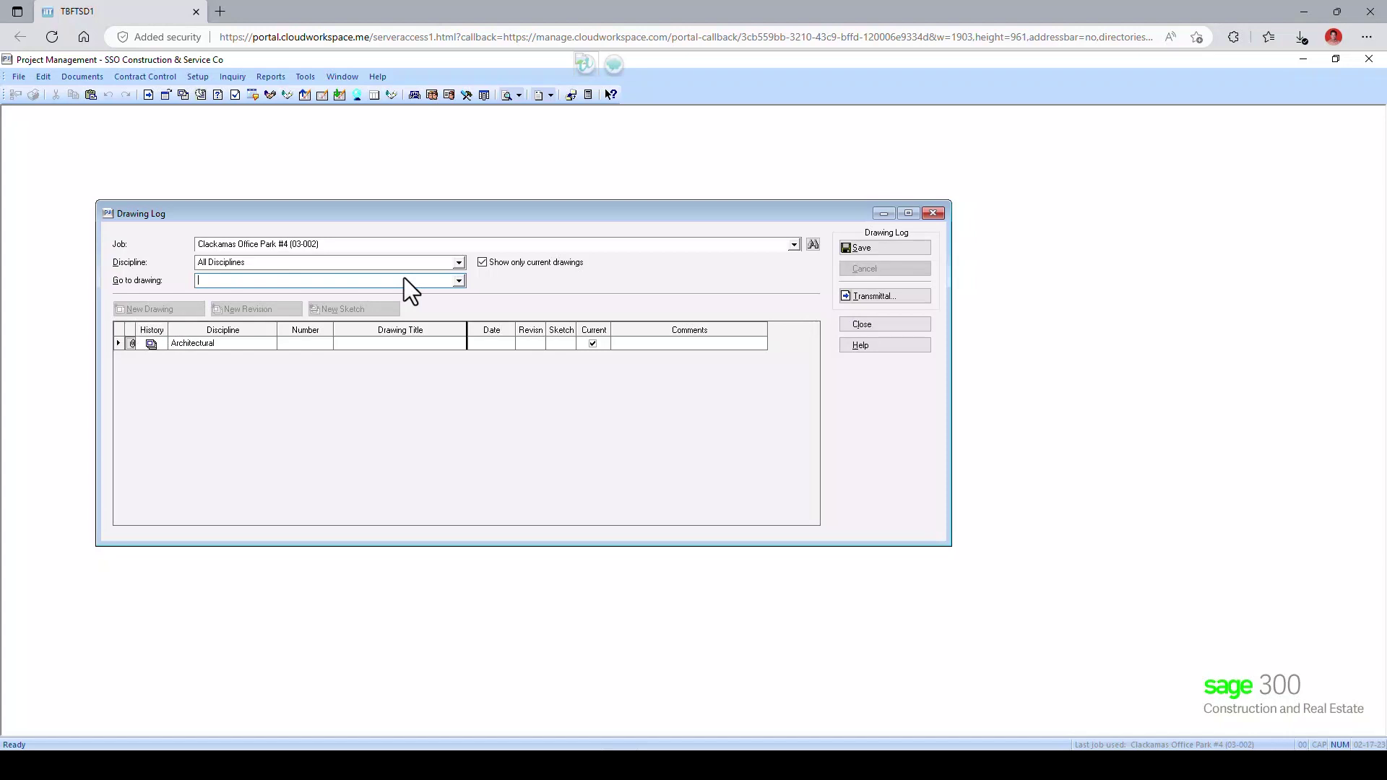
click(459, 281)
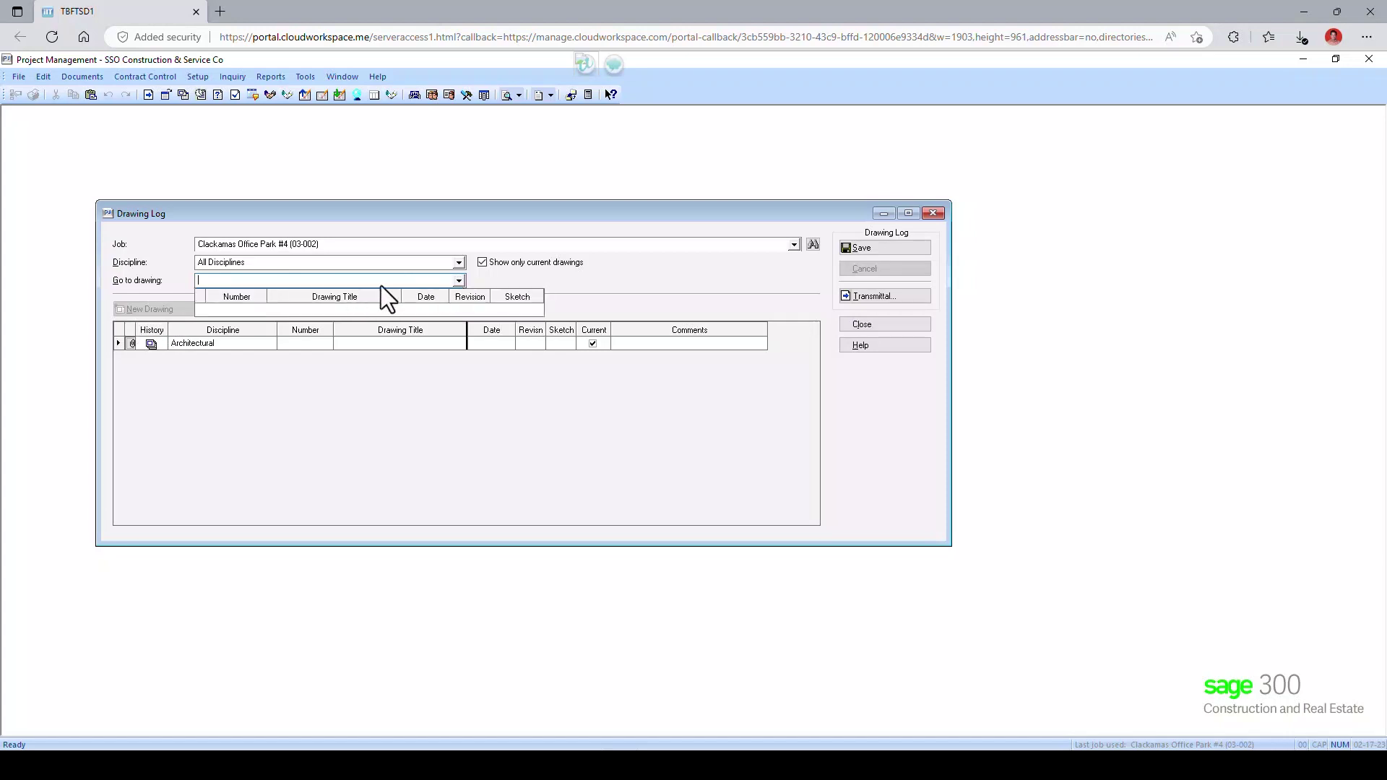
key(Escape)
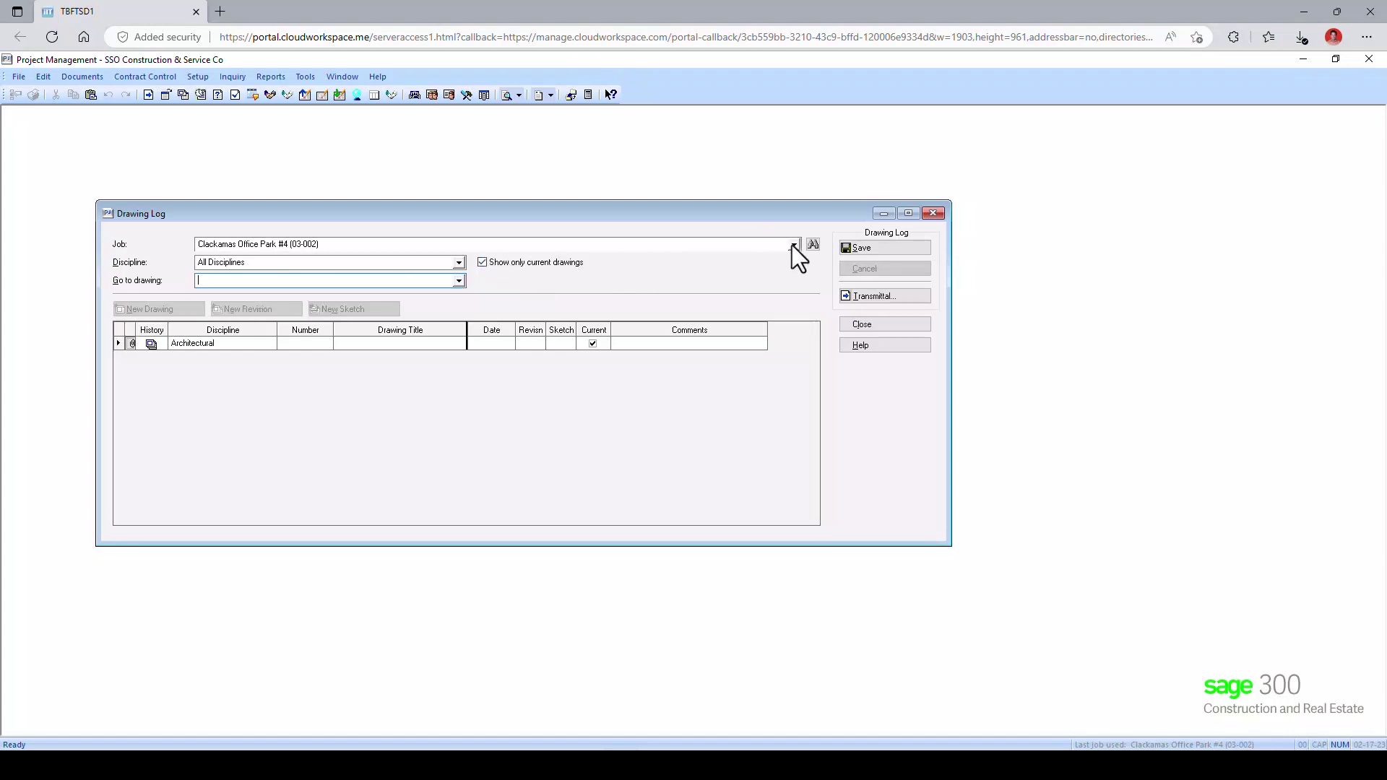
Switch the drawing log to PGE Line WO#345 (03-006) and show all drawings.
click(793, 245)
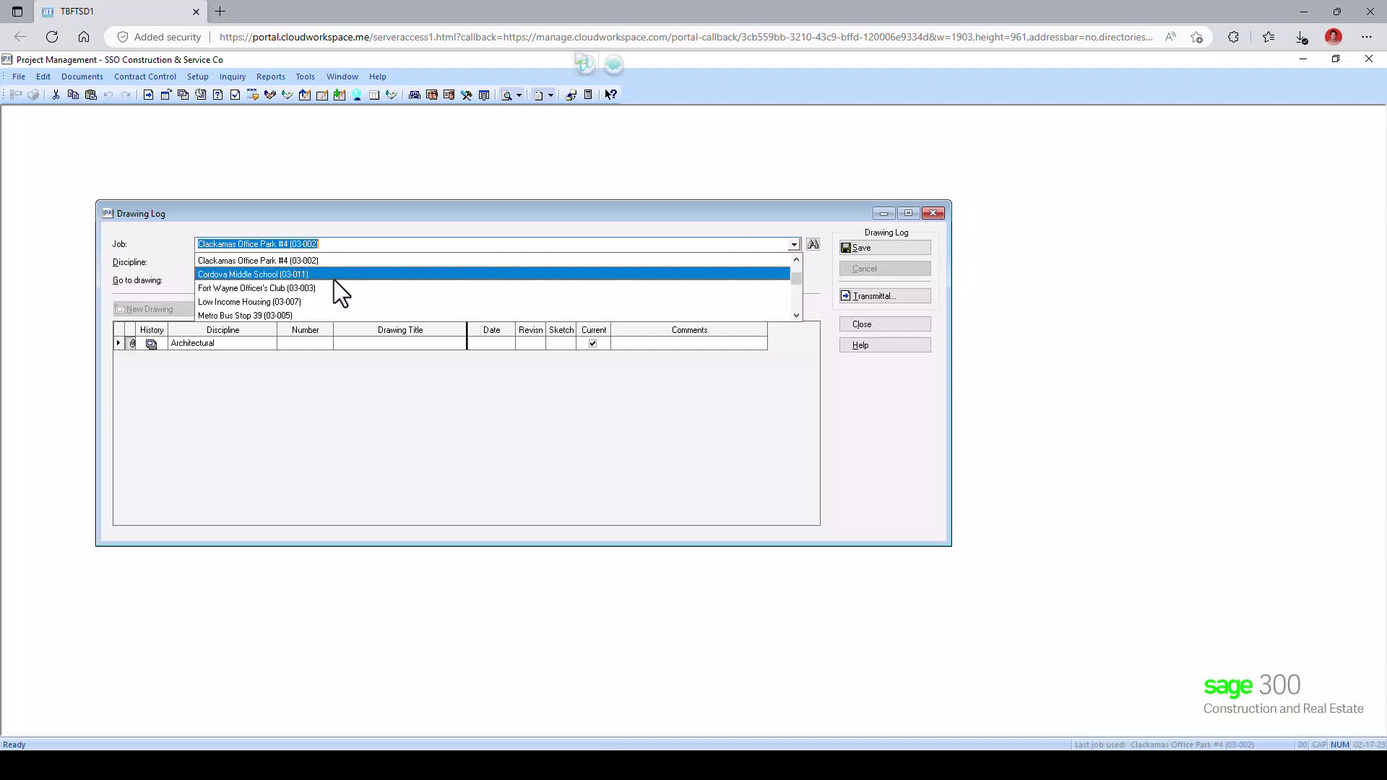
click(796, 258)
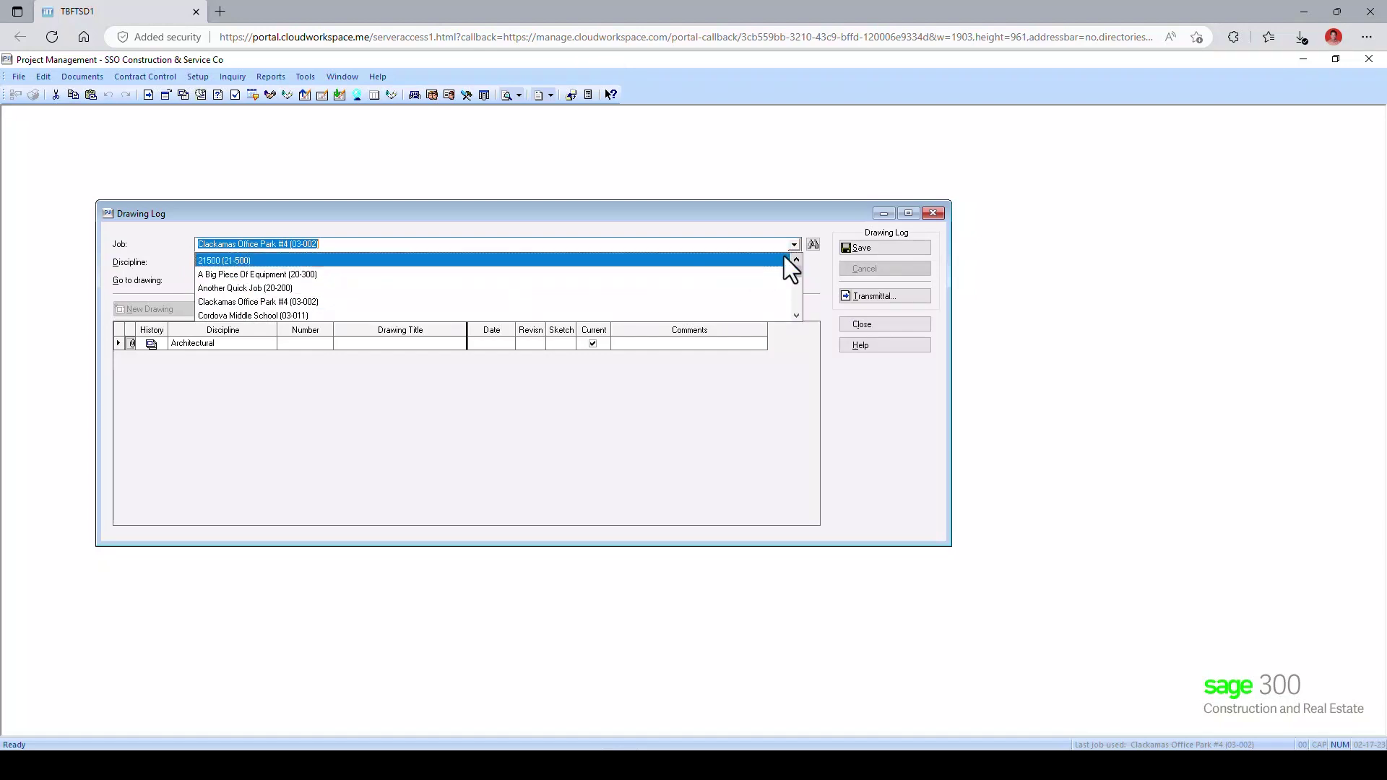
click(799, 317)
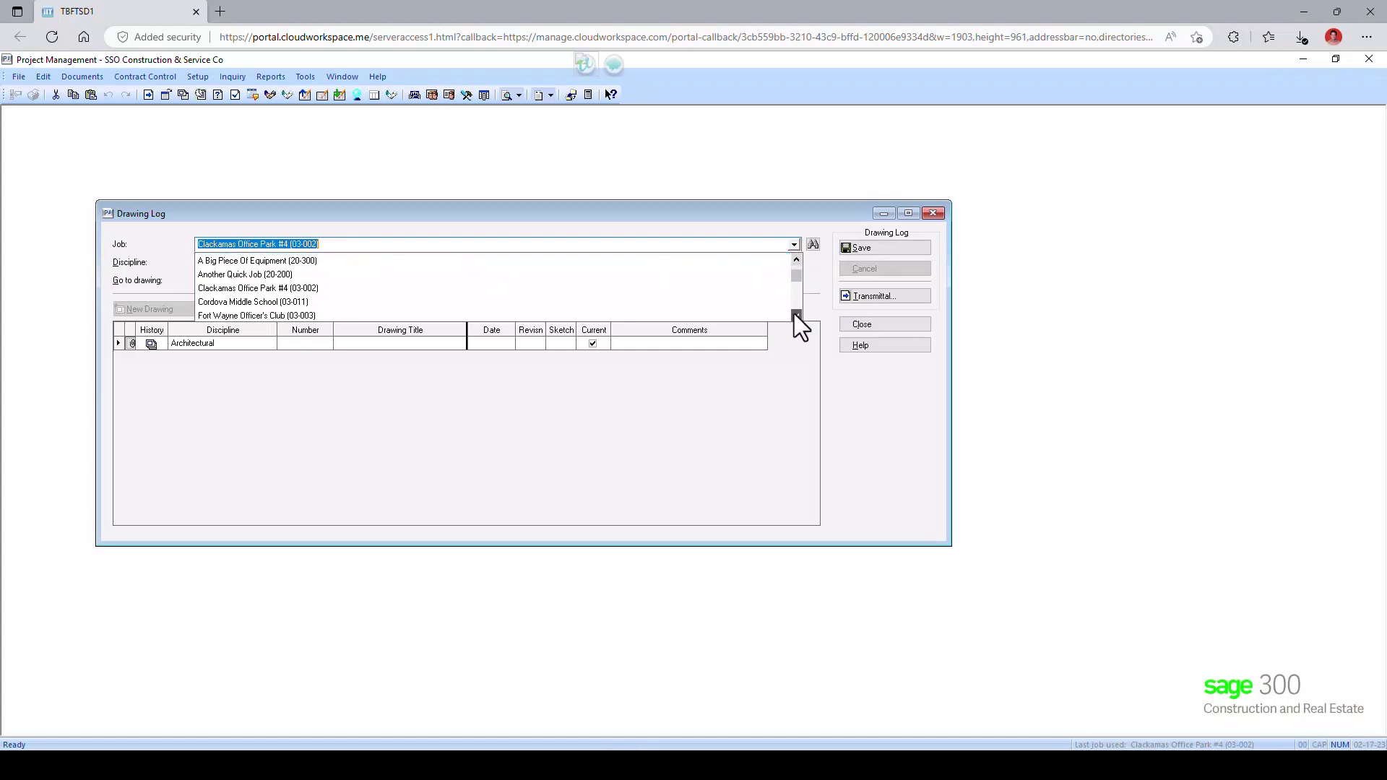
click(794, 314)
click(795, 314)
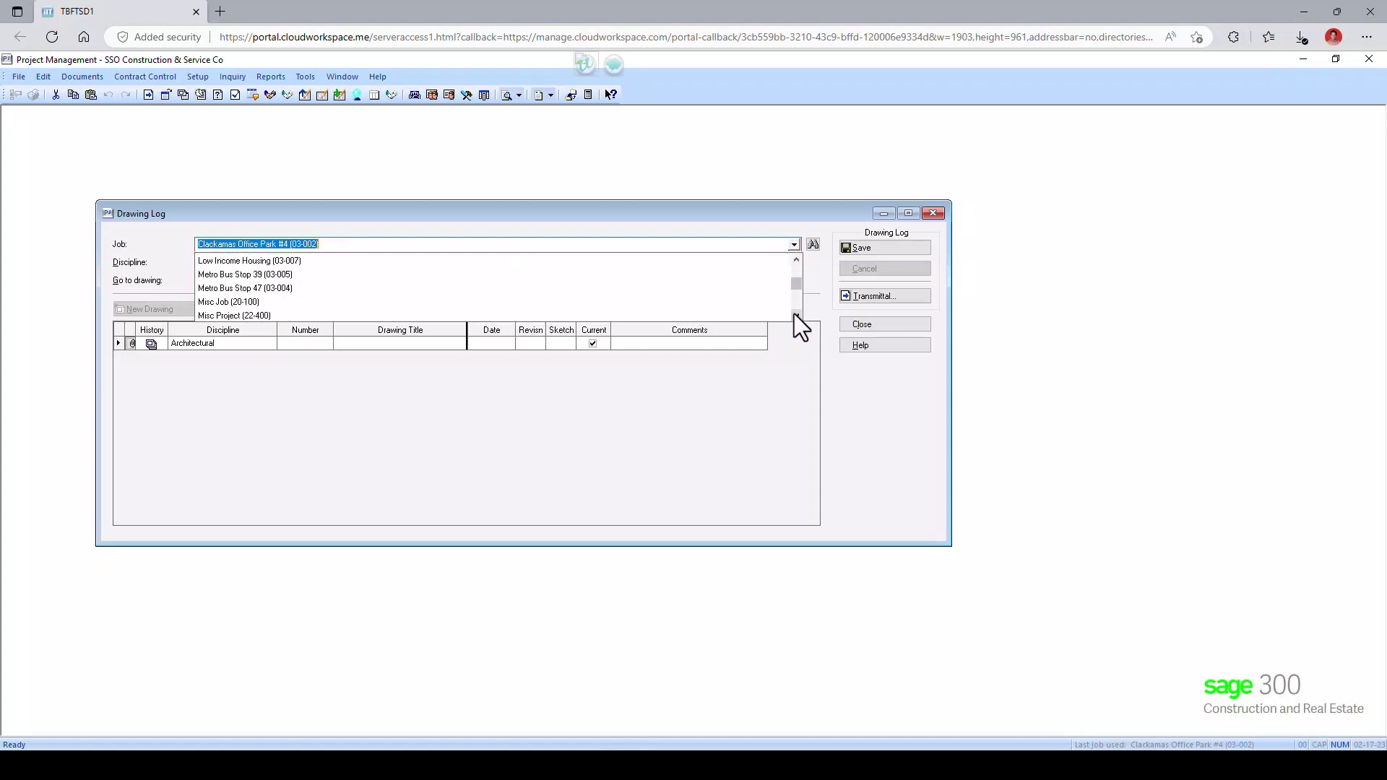
click(795, 313)
click(795, 314)
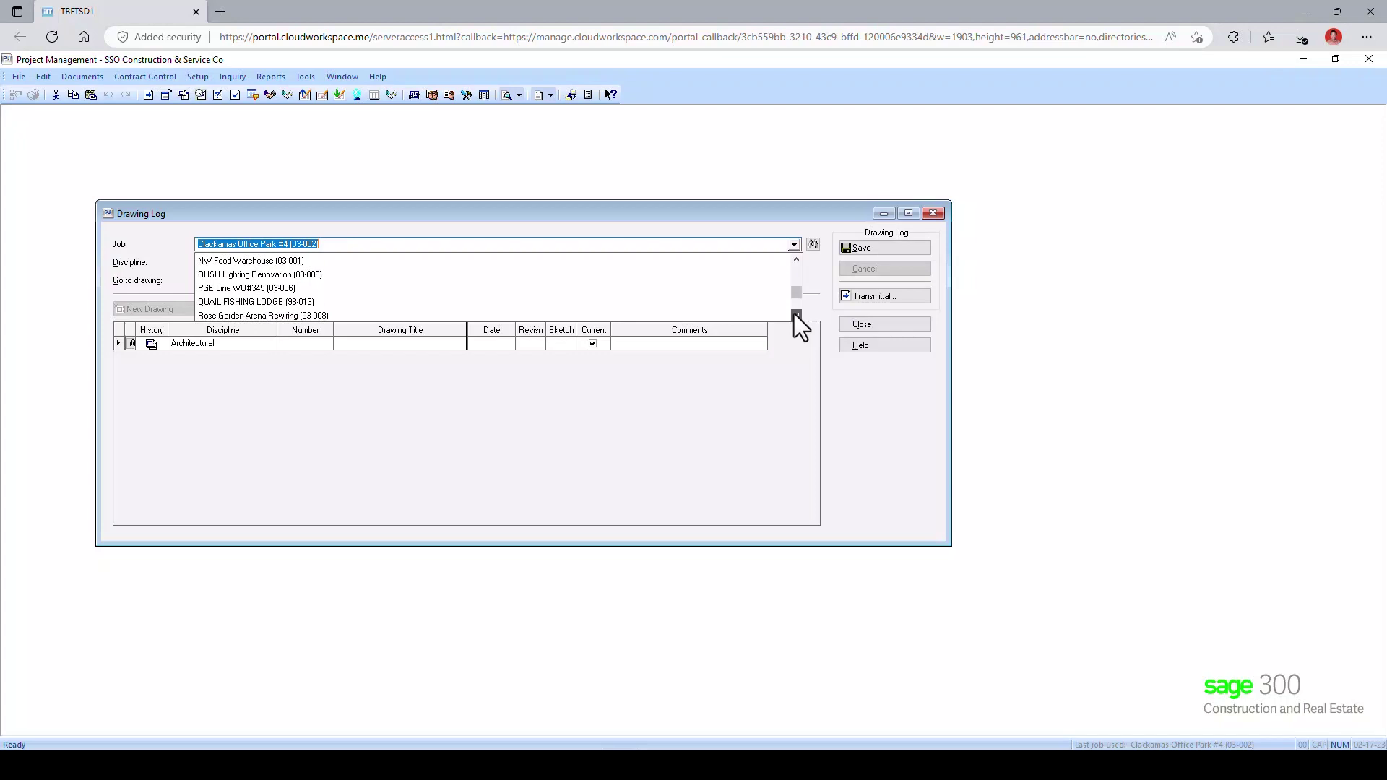
click(795, 314)
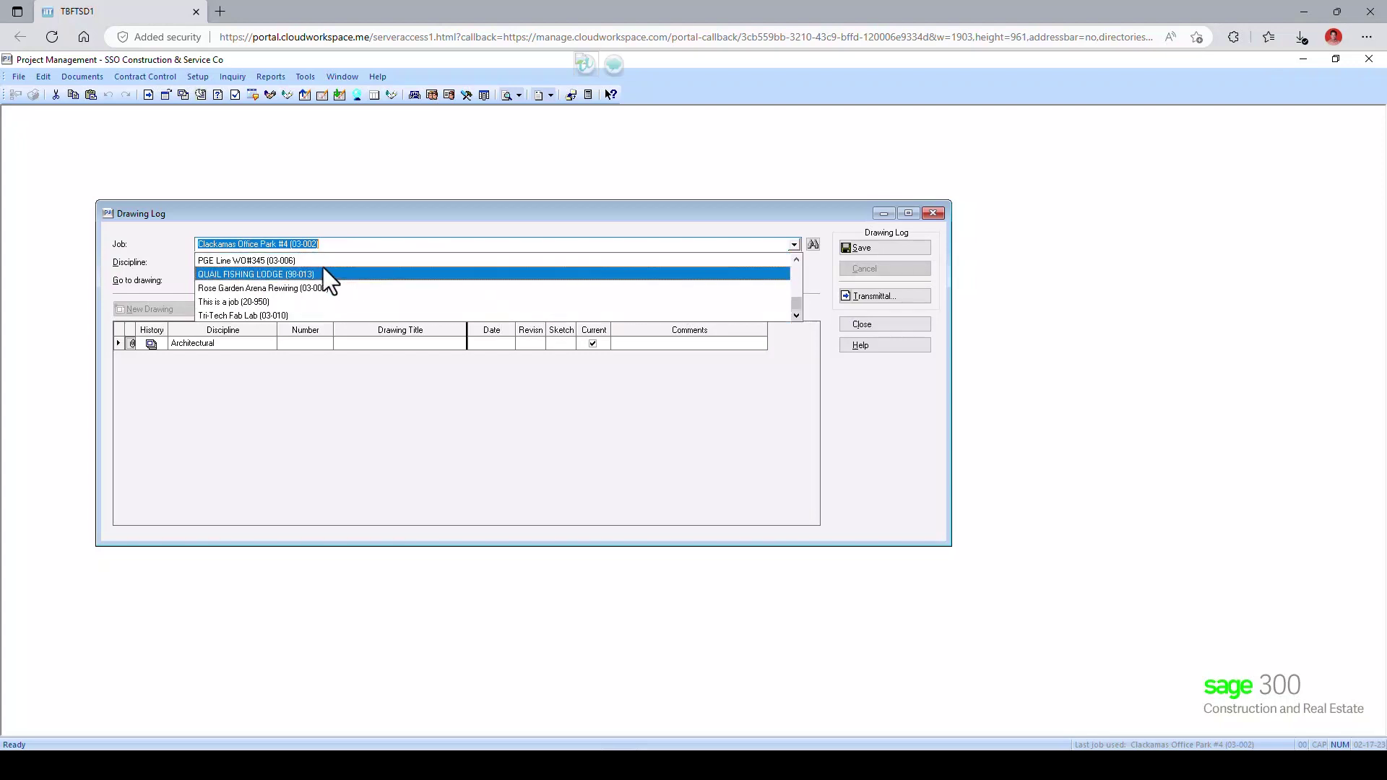
click(260, 260)
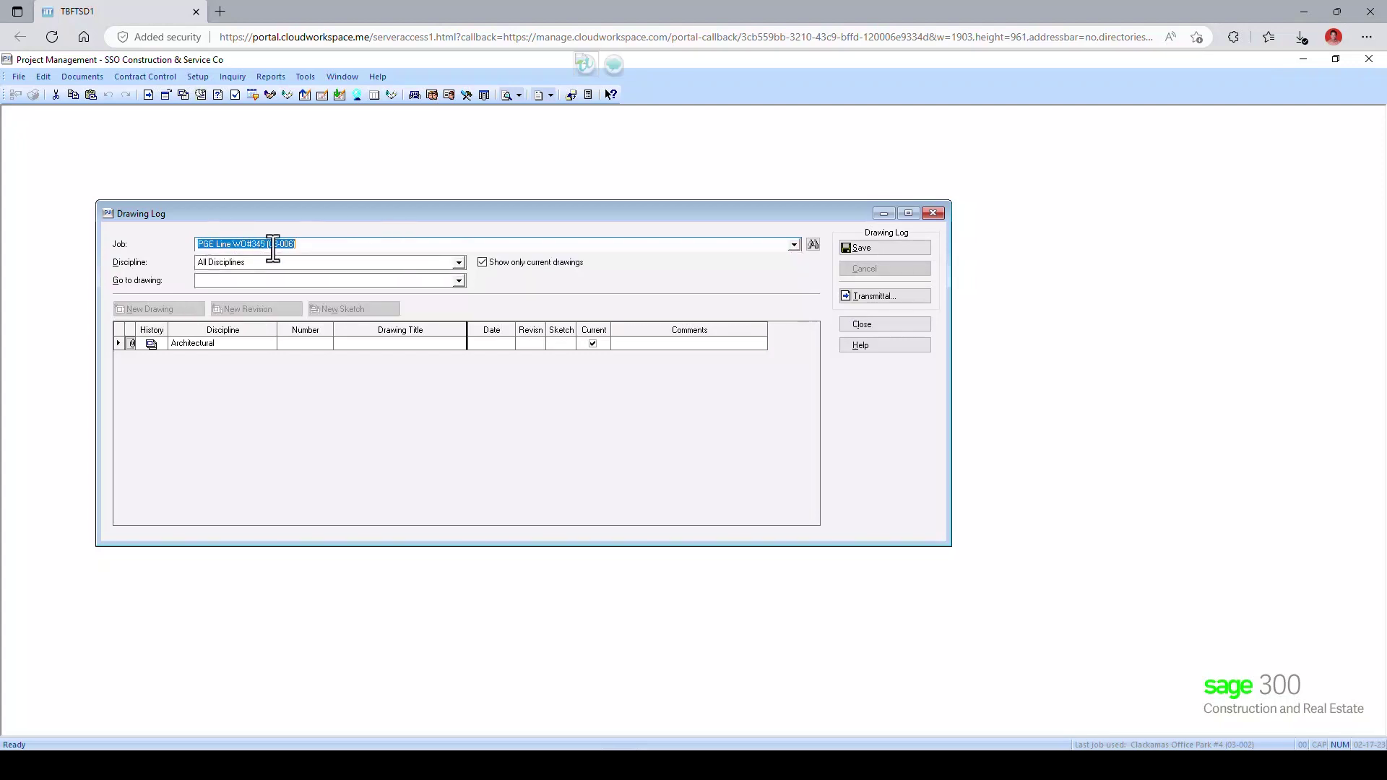
click(482, 262)
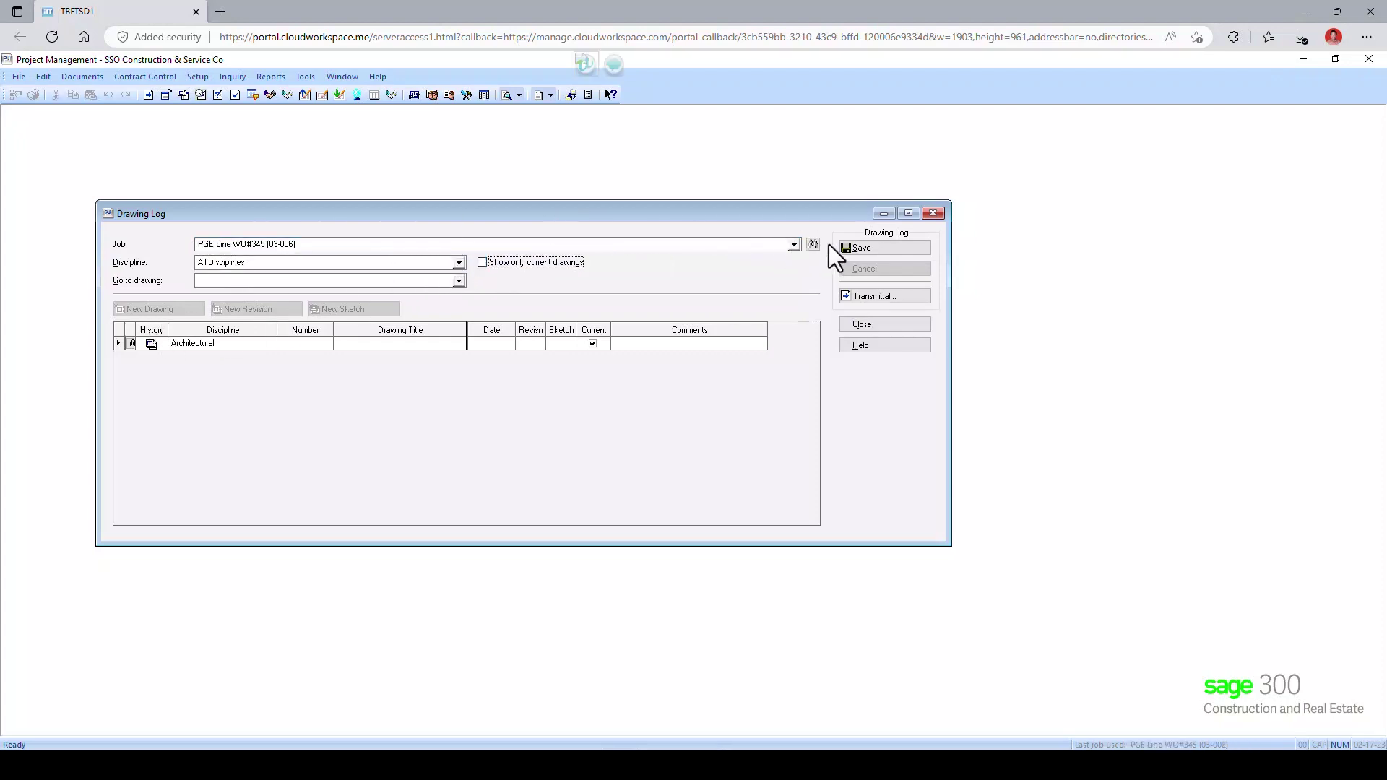
Change the job to NW Food Warehouse, save the drawing log, and close it.
click(794, 244)
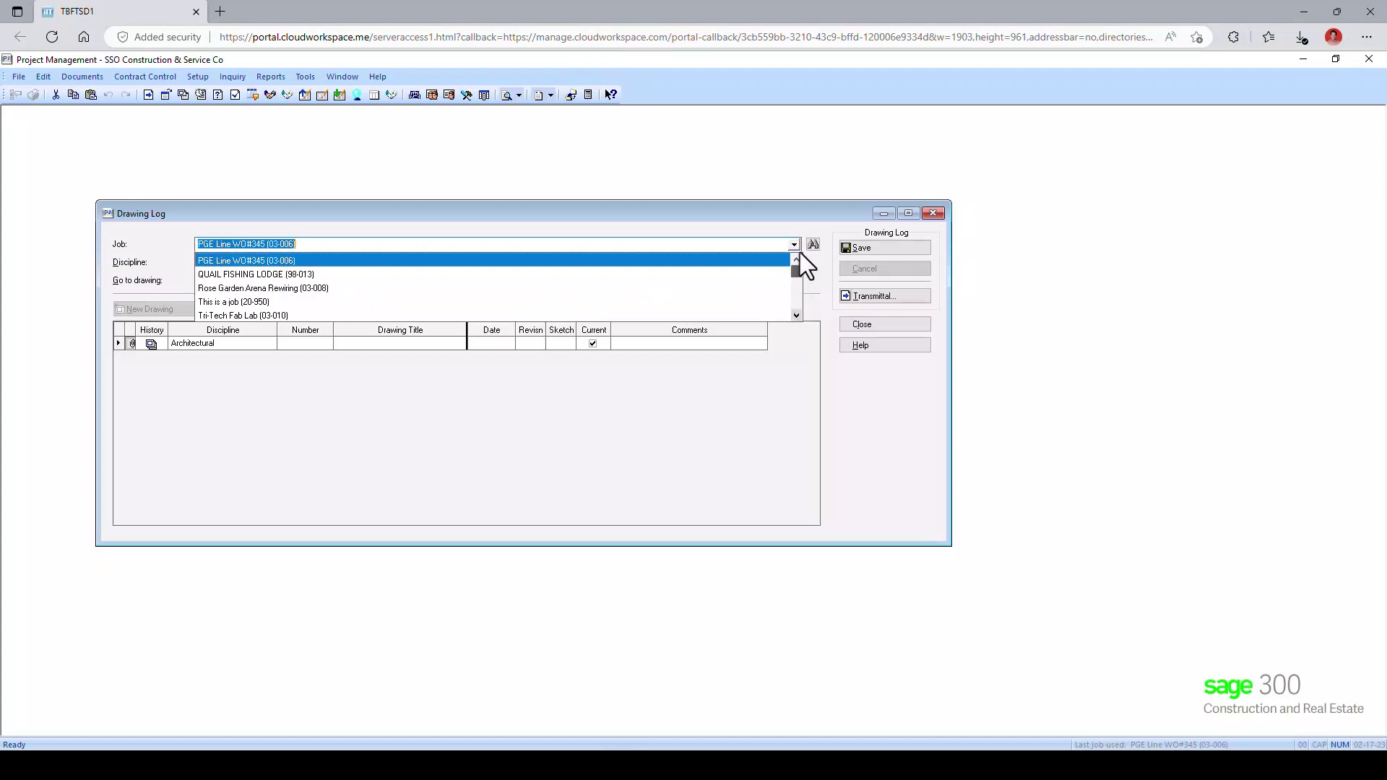
click(797, 252)
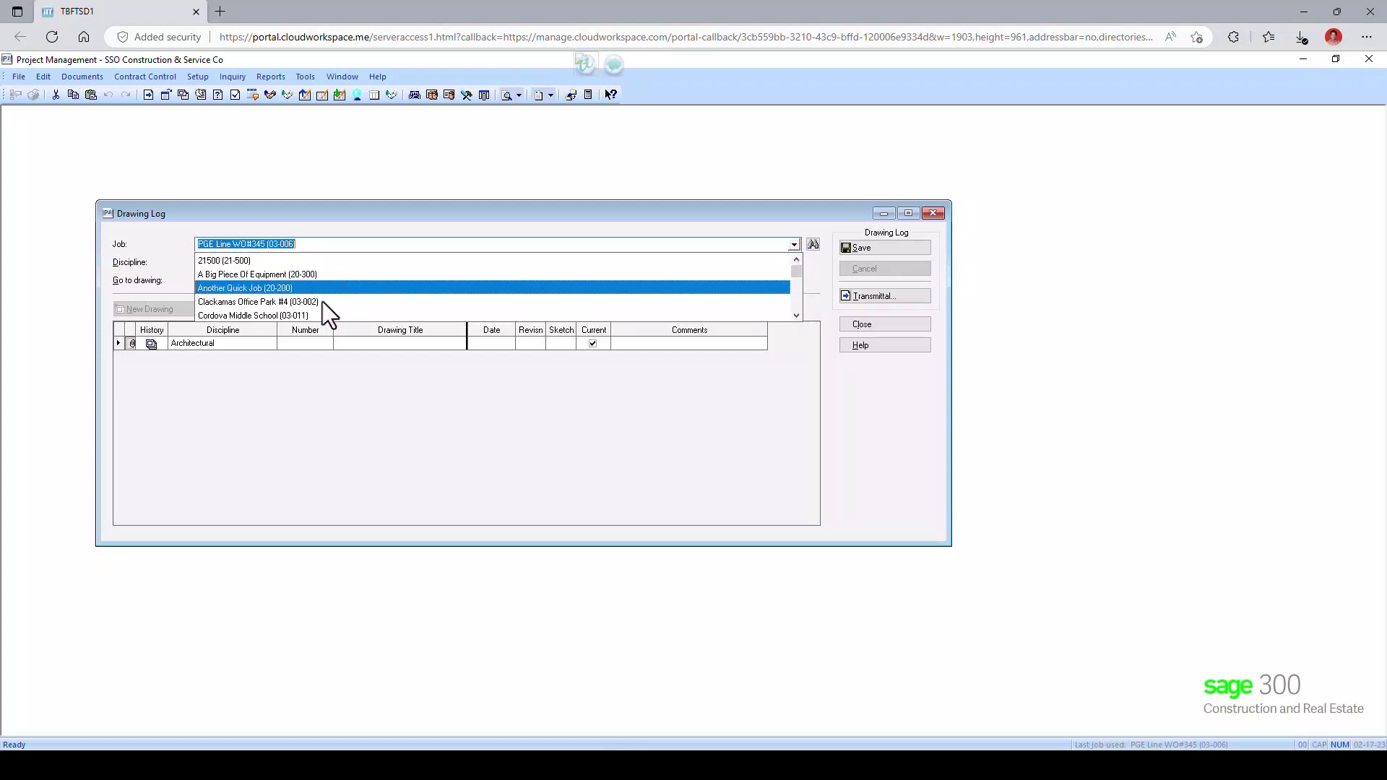
click(285, 314)
click(288, 243)
text(NW Food Warehouse (03-001)
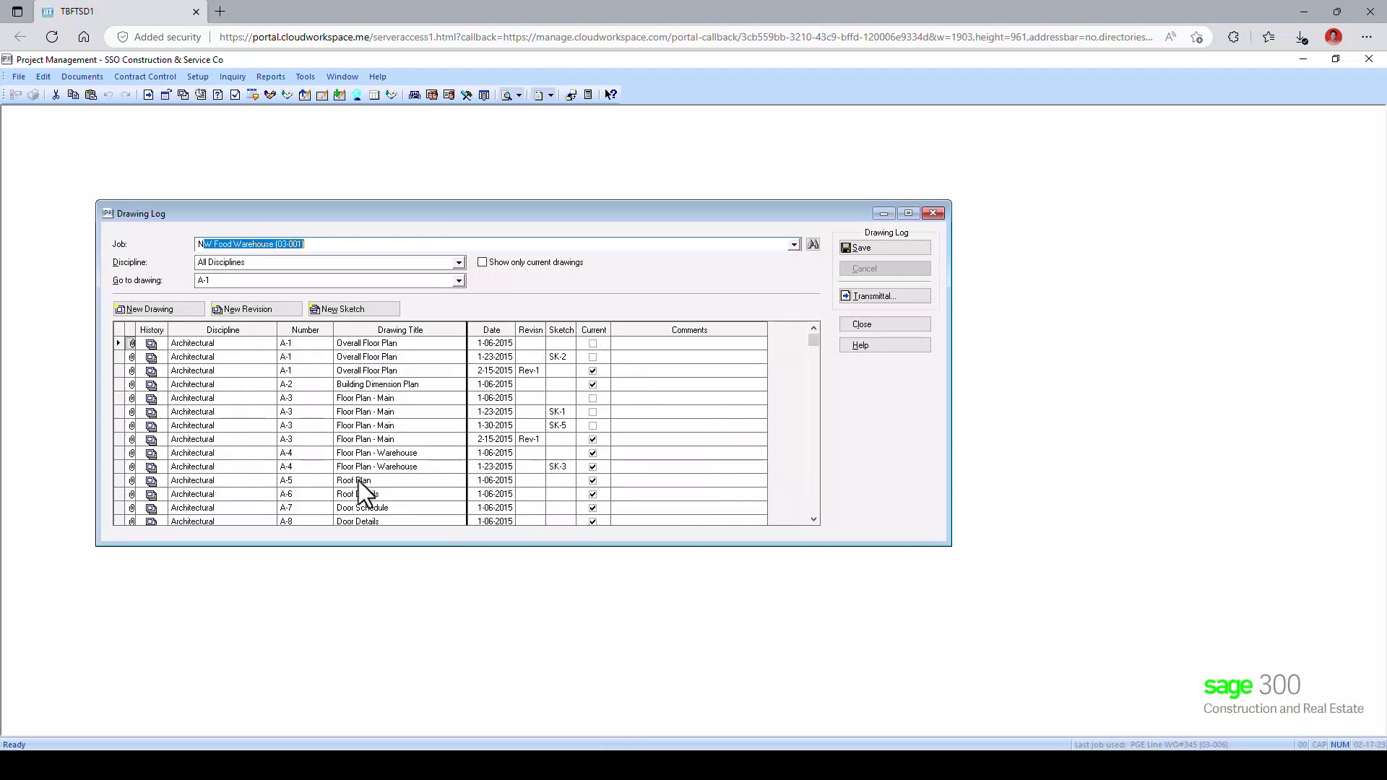
click(873, 248)
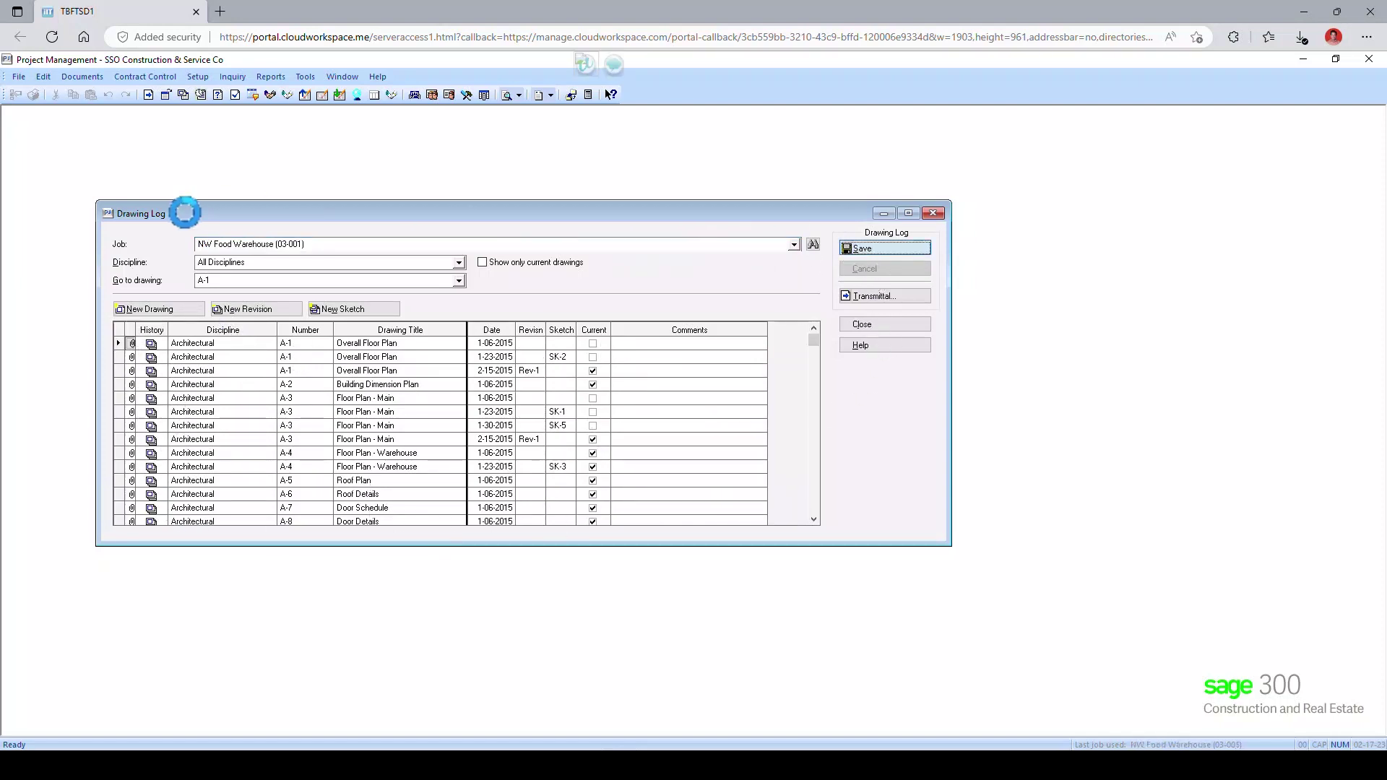
click(934, 214)
Open Meeting Minutes and create meeting Owner/Architect/GC-6 from the previous weekly meeting.
click(81, 76)
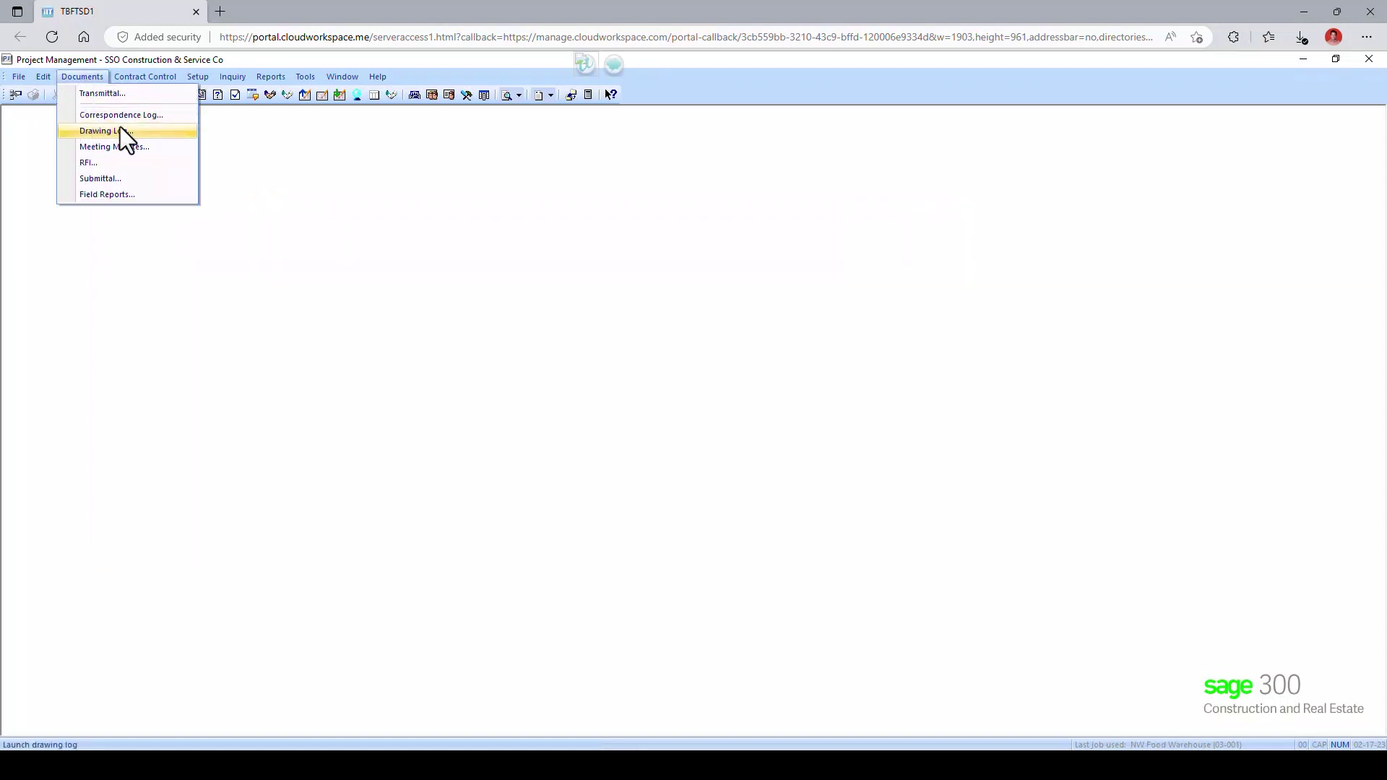
click(113, 146)
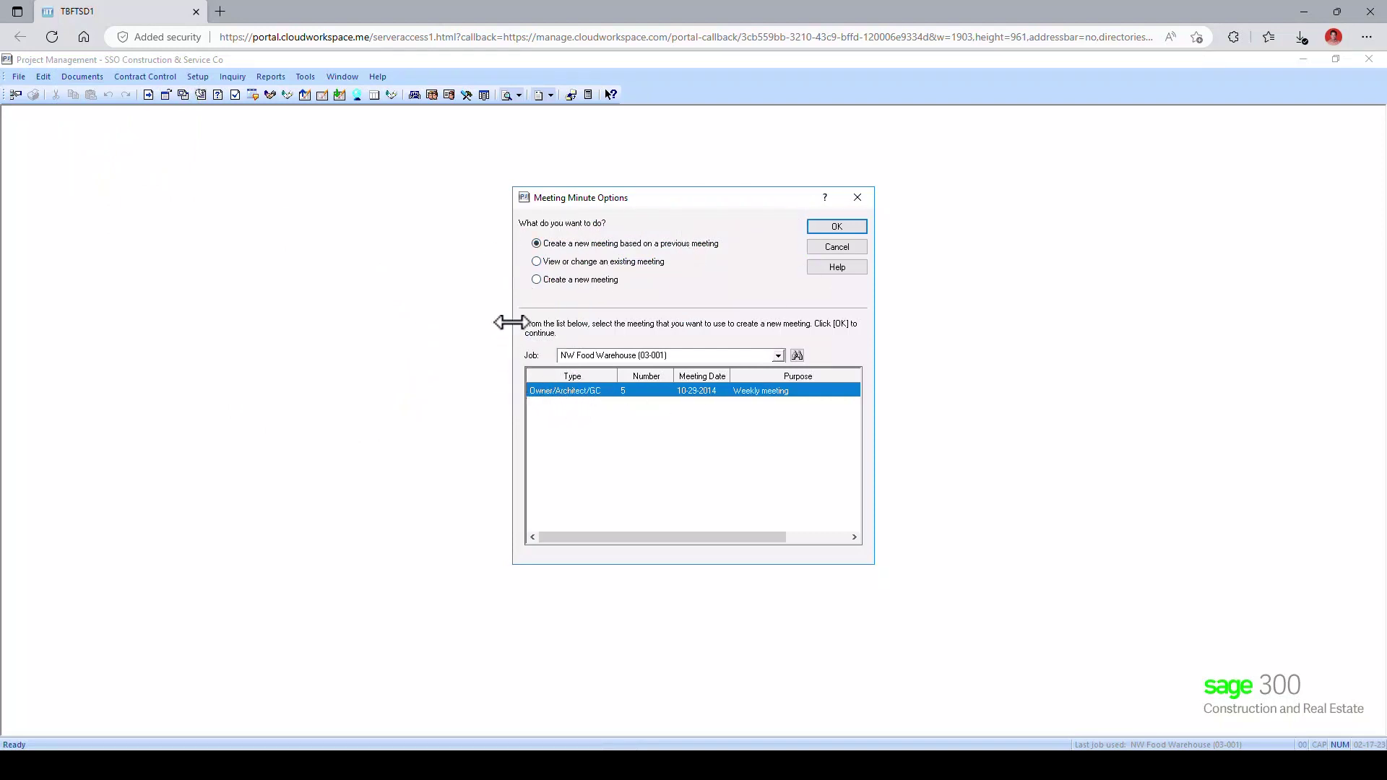
click(836, 226)
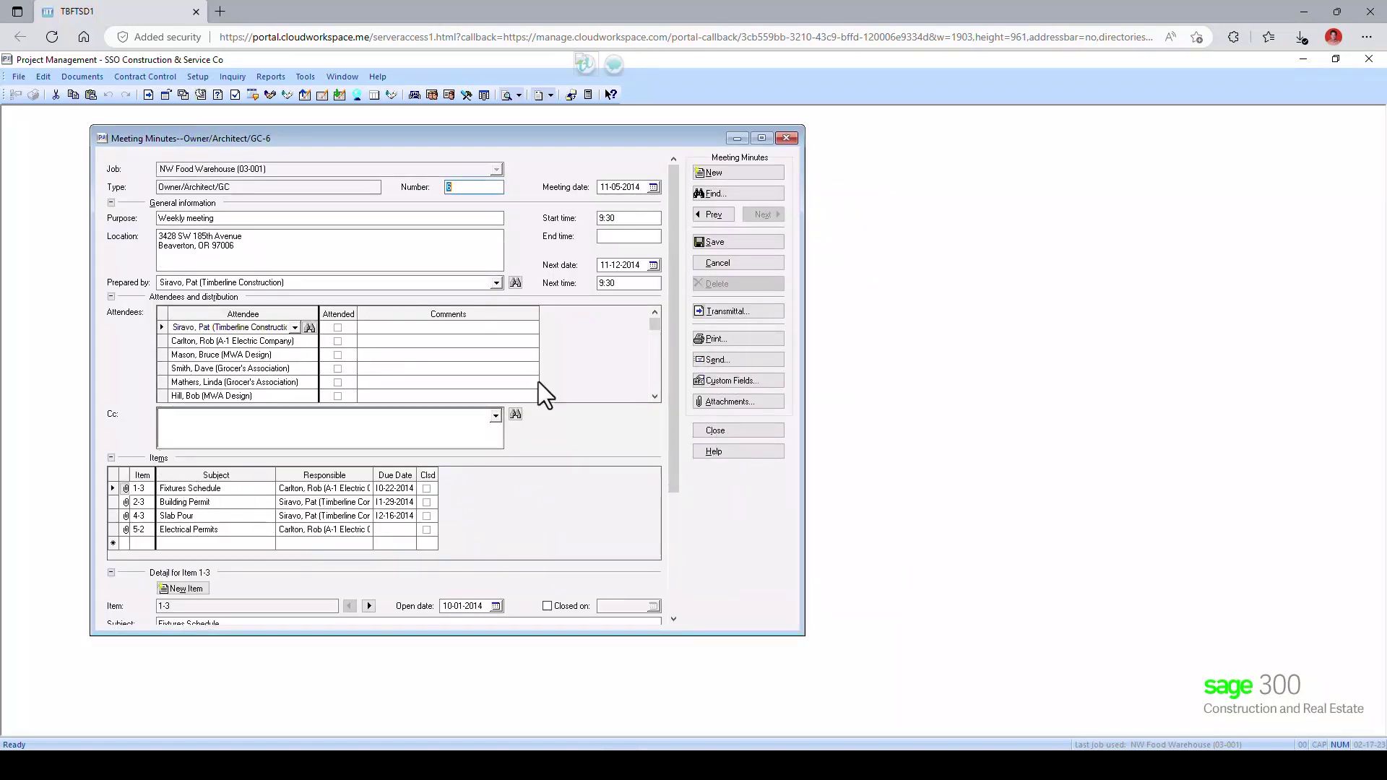
Close the meeting minutes, answer the save prompt, and open a blank submittal form.
click(785, 138)
click(663, 450)
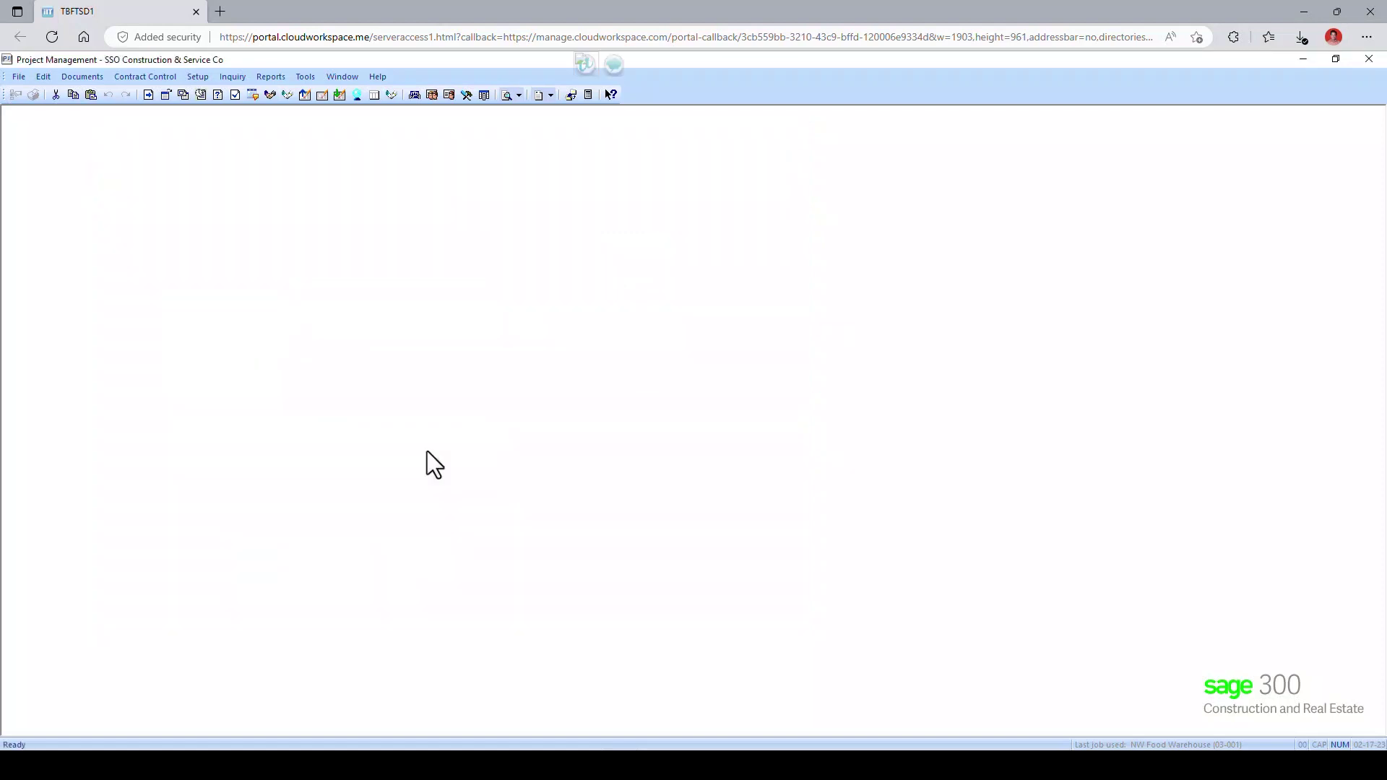
click(90, 76)
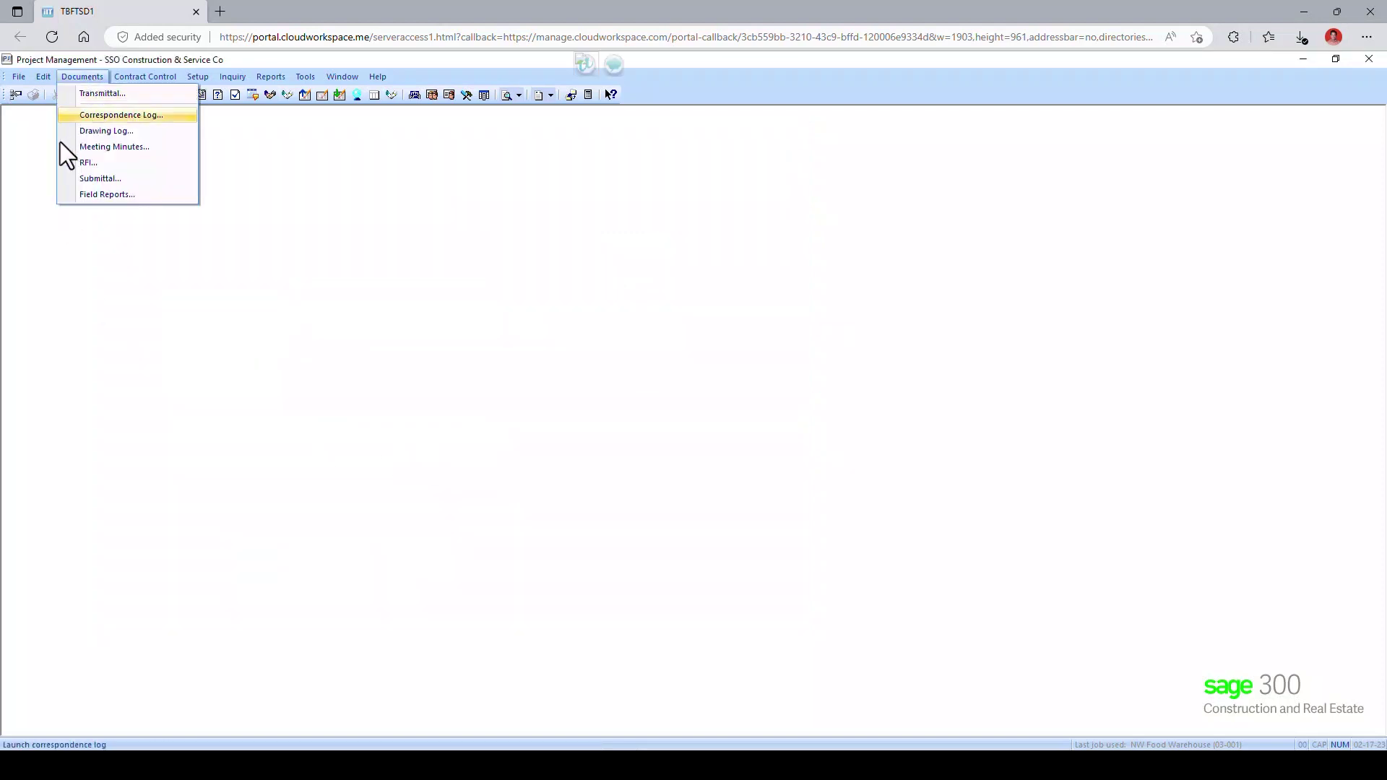
click(106, 180)
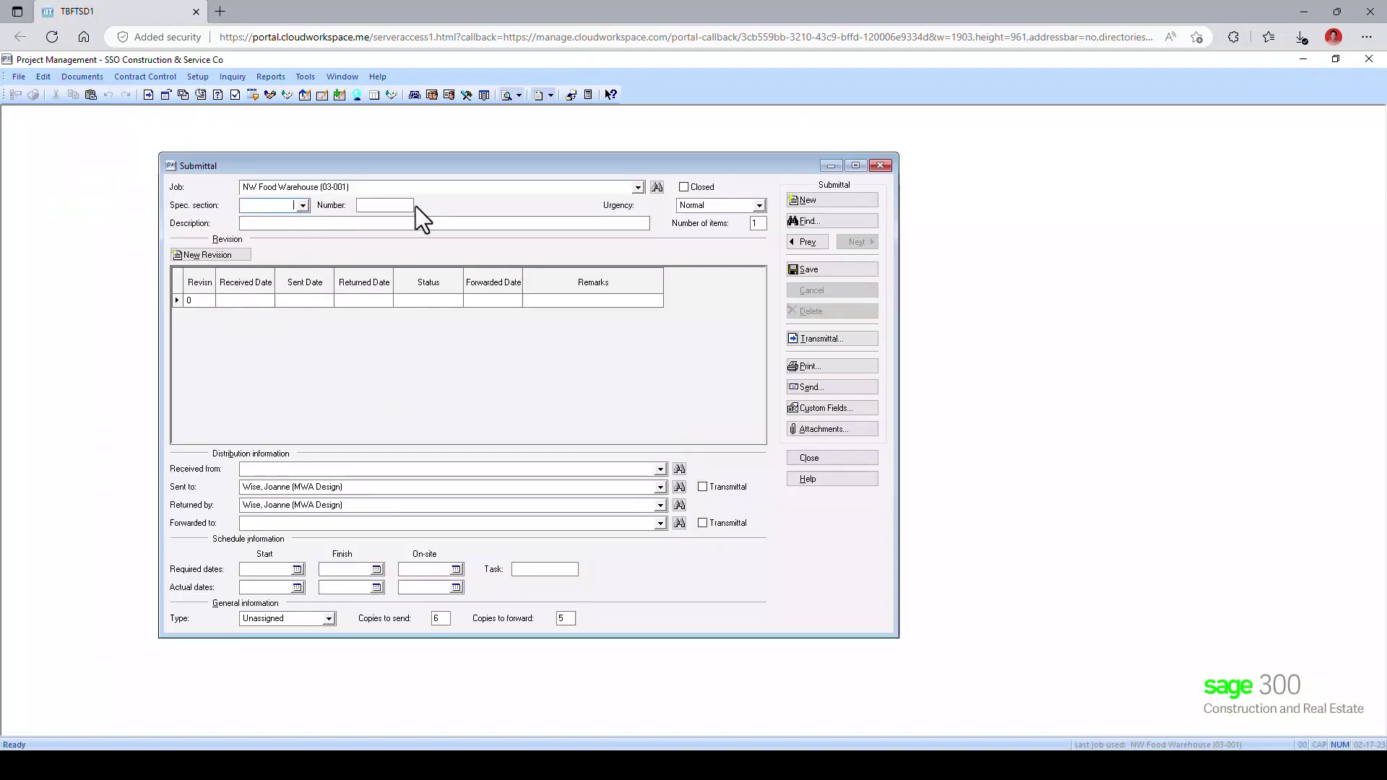
Set the submittal to spec section 00010 and job Fort Wayne Officer's Club (03-003).
click(301, 206)
click(326, 223)
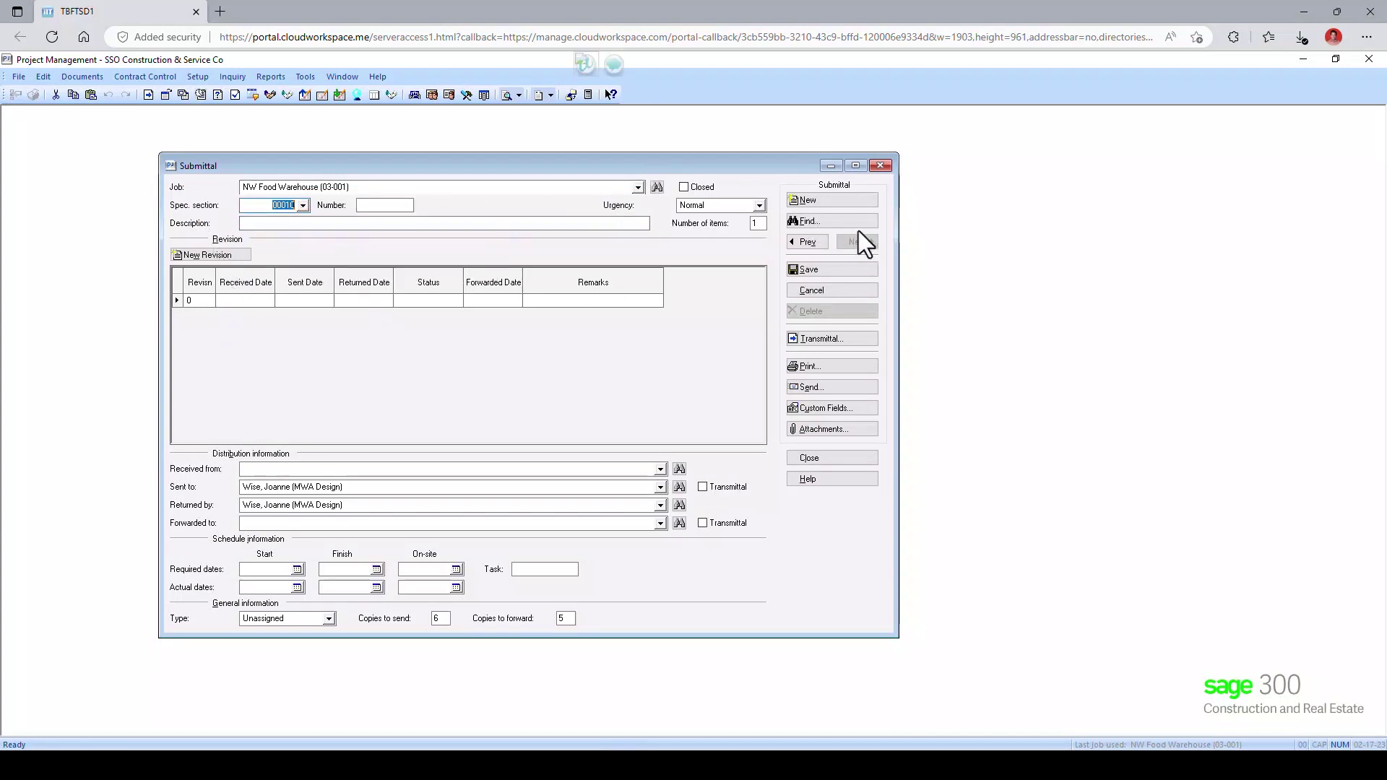
click(638, 188)
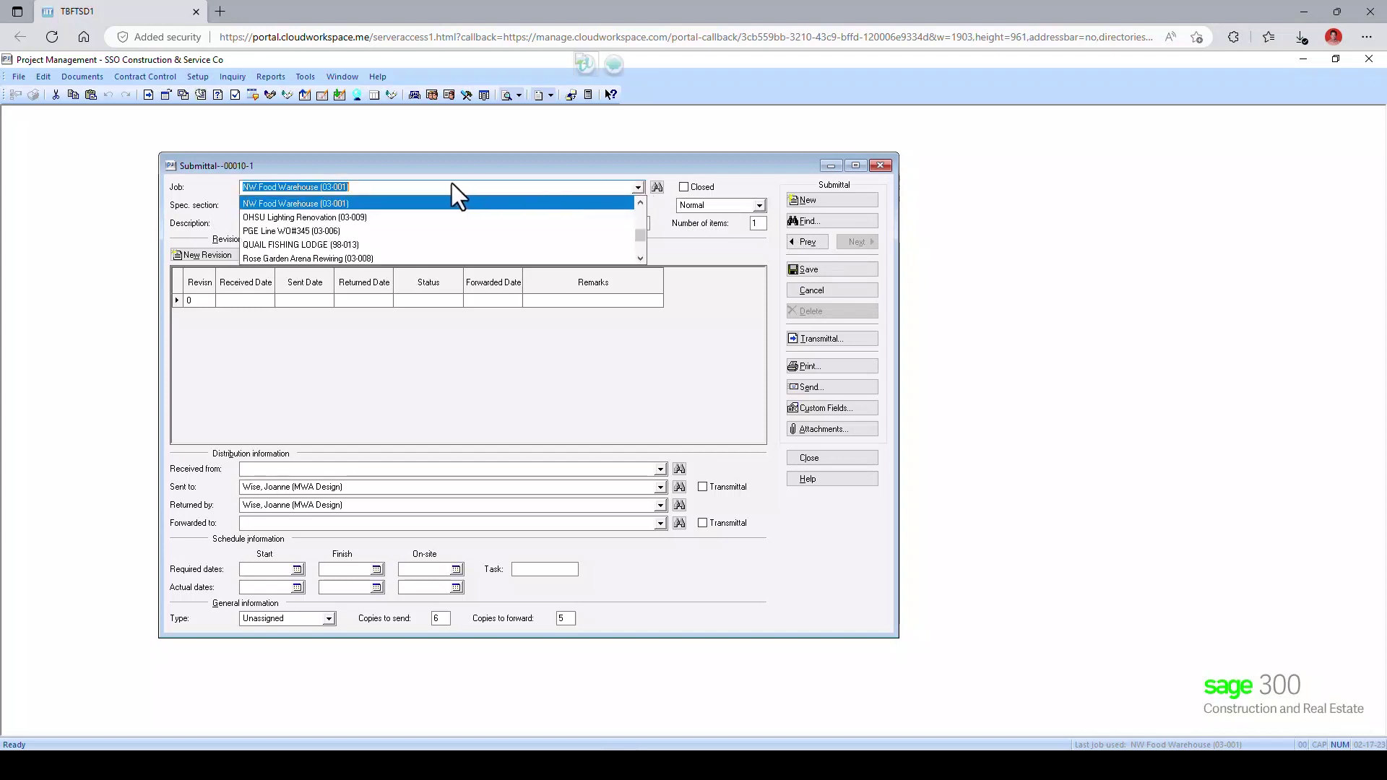
text(Offi)
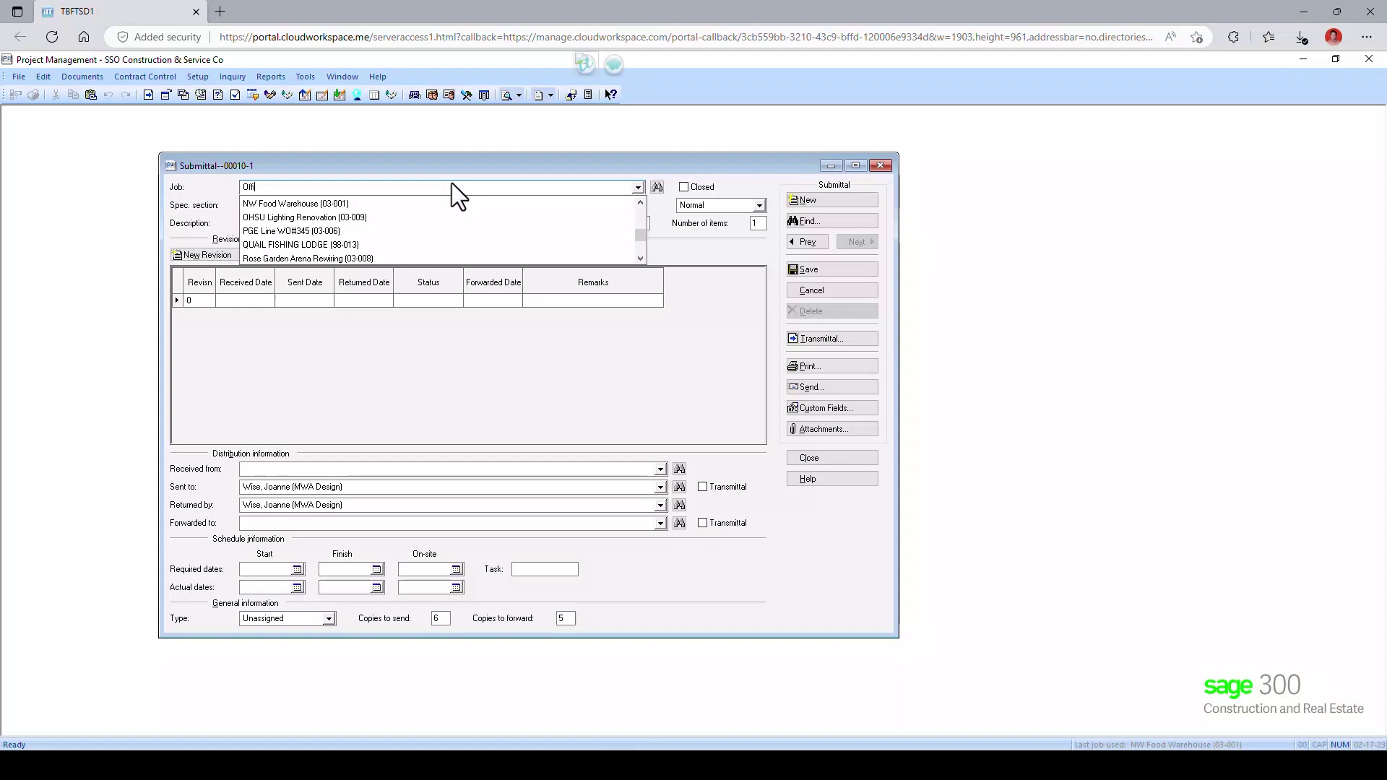
text(cer)
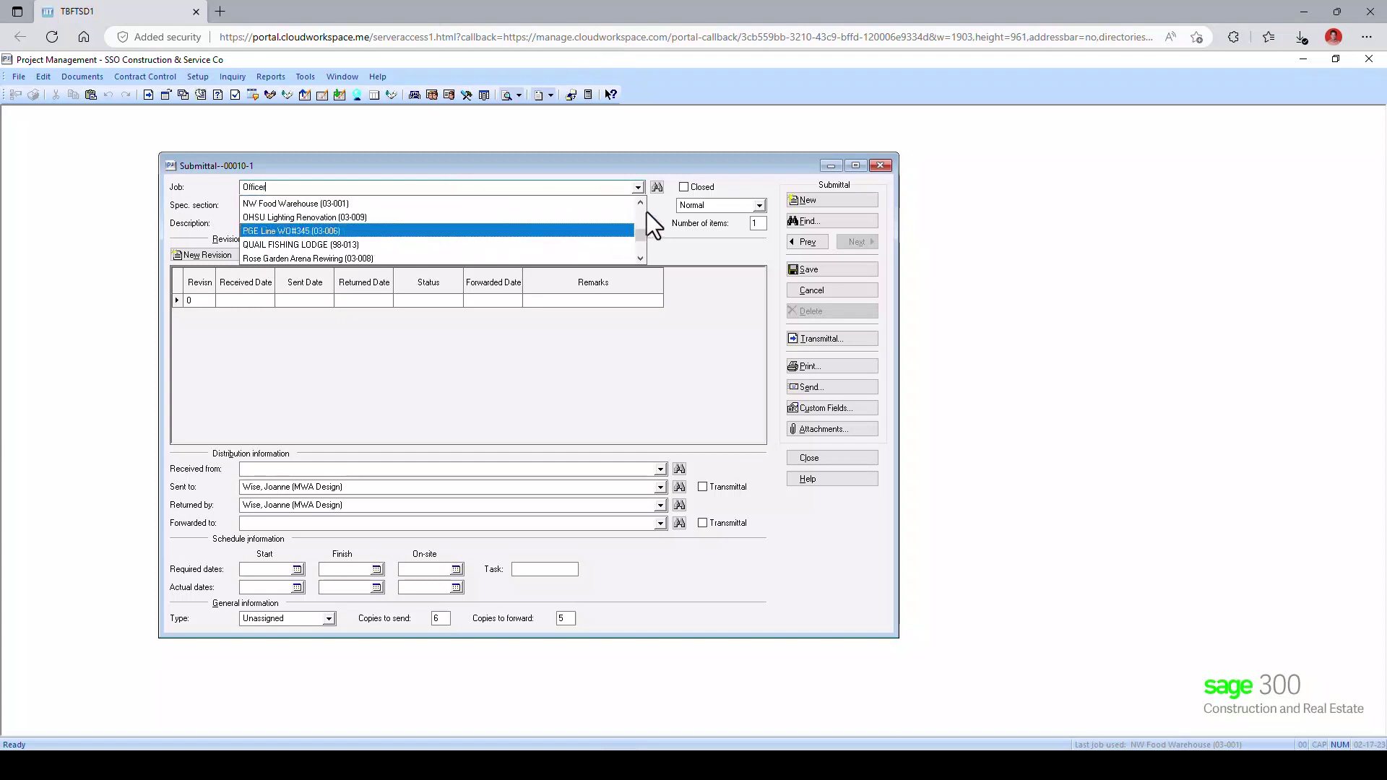
scroll(638, 214, up, 3)
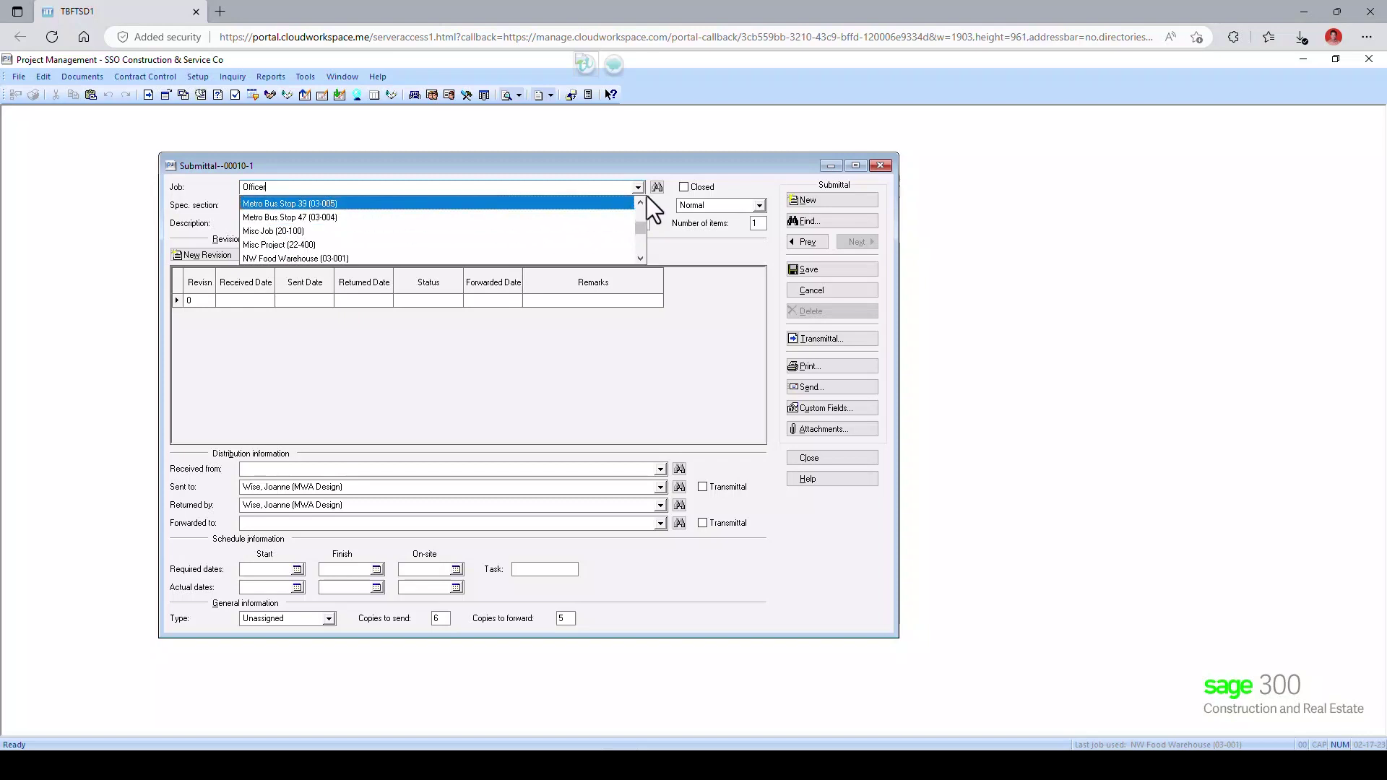
scroll(641, 198, up, 3)
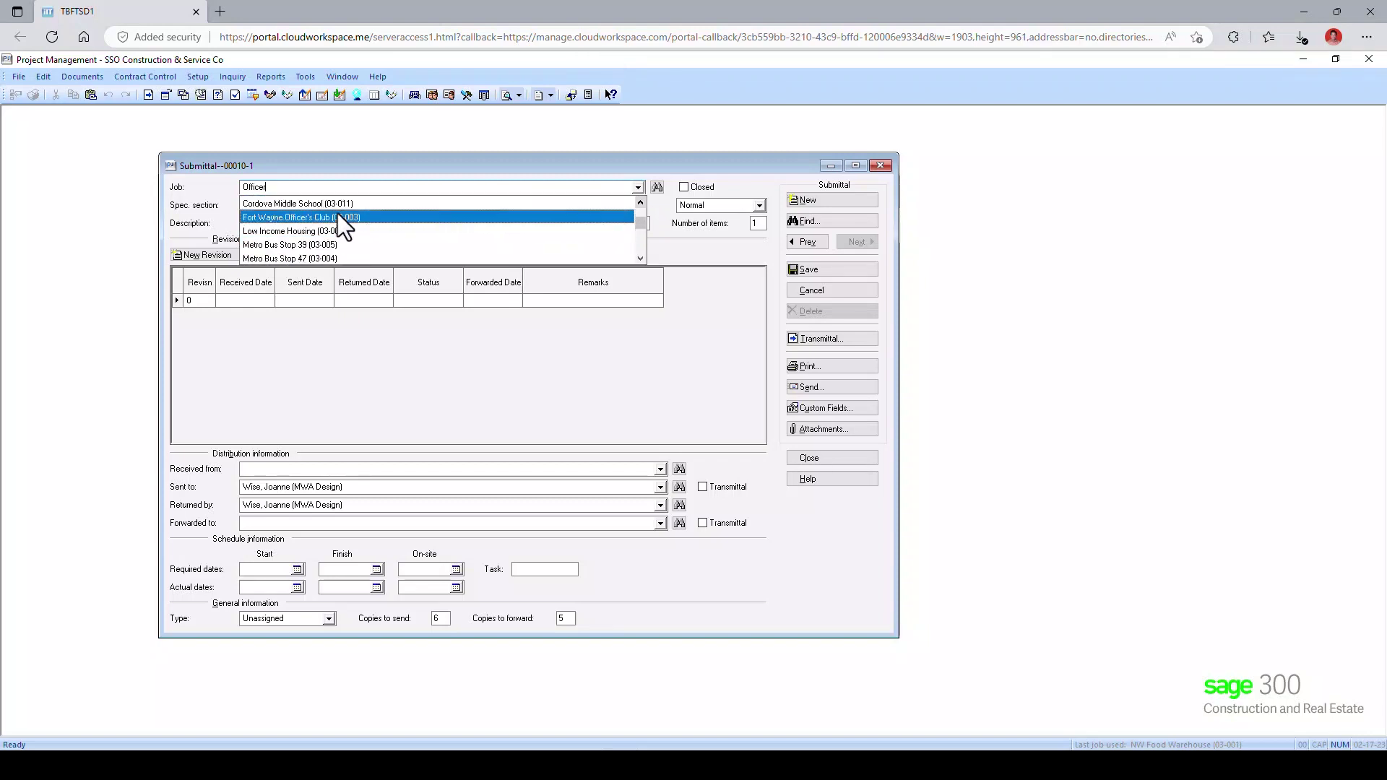
click(336, 217)
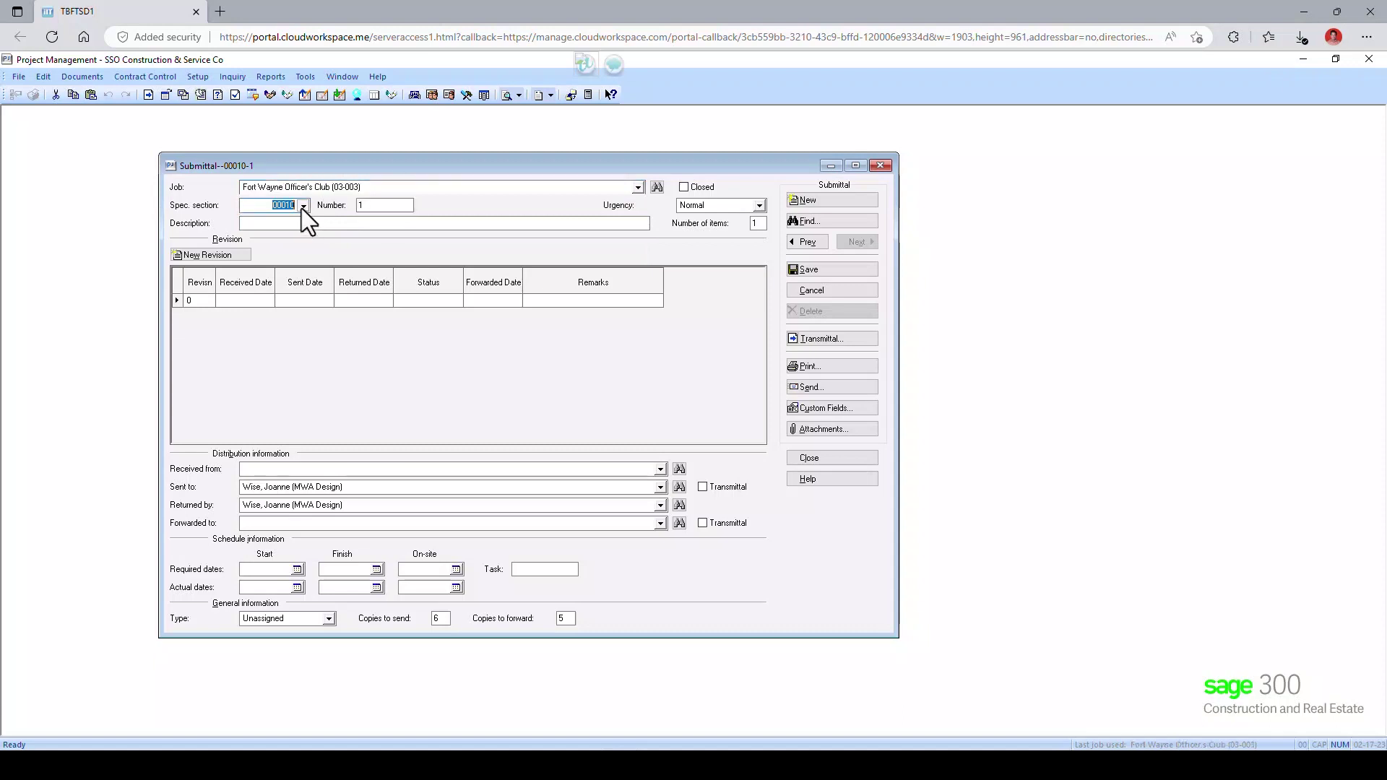
Change to spec section 00100 and go back to submittal 16000-1 for Electrical Drawings.
click(301, 207)
click(359, 237)
click(798, 240)
click(751, 444)
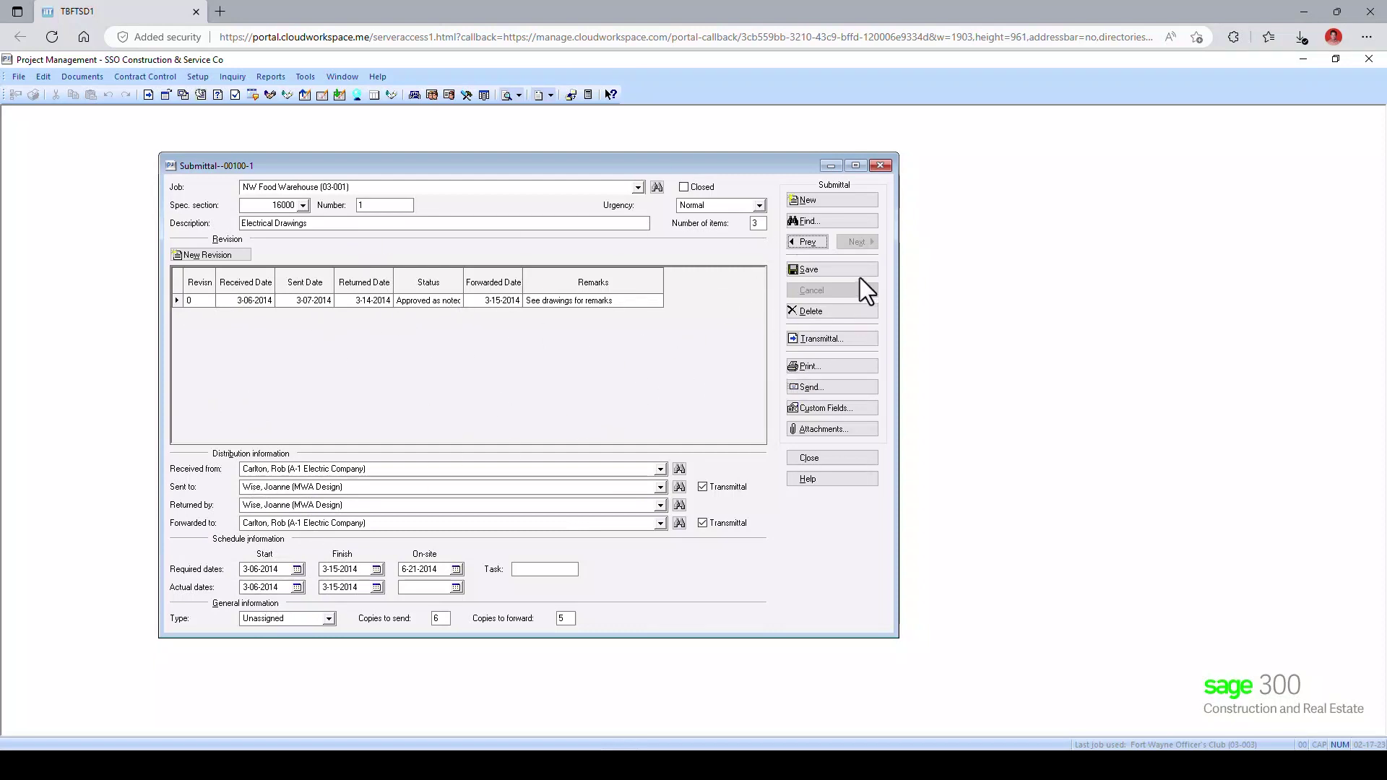
Close the submittal and start an RFI for Clackamas Office Park #4 (03-002).
click(880, 166)
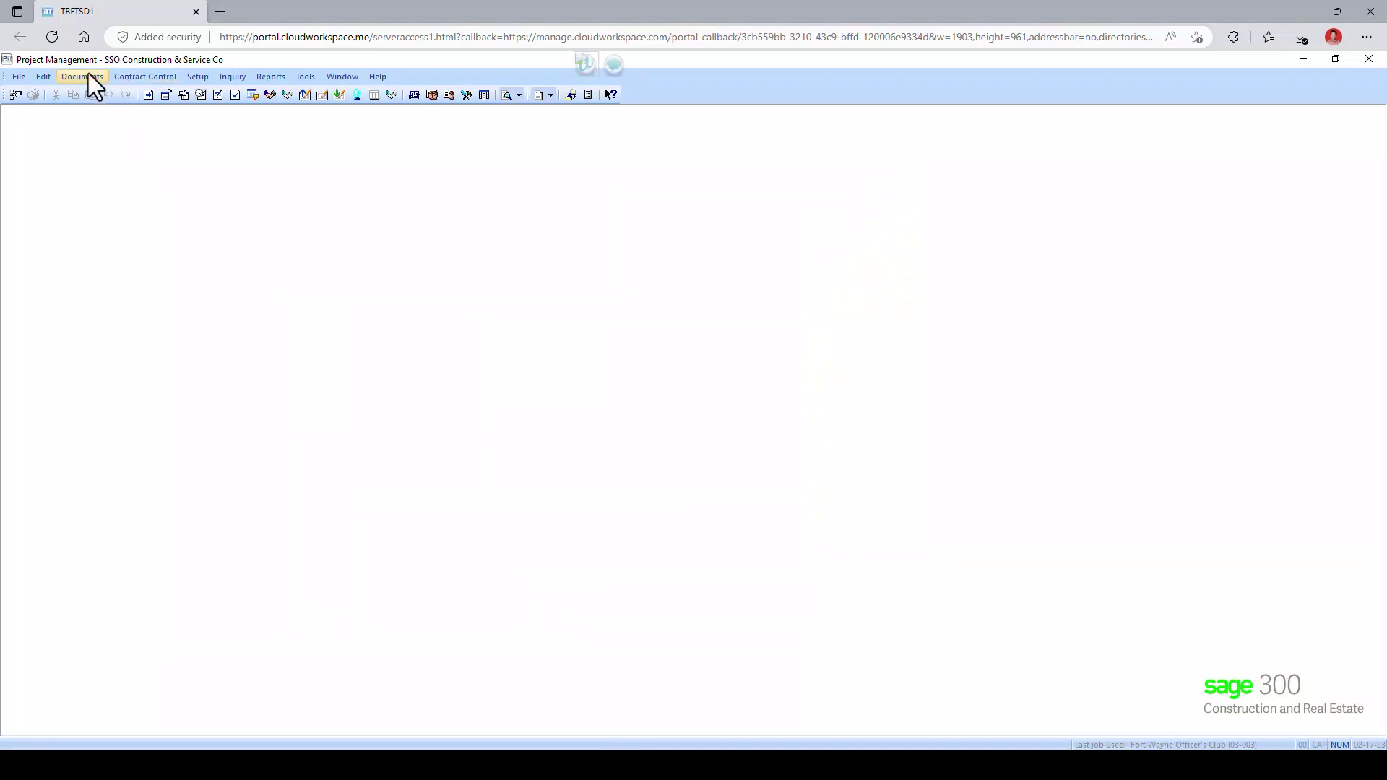
click(83, 77)
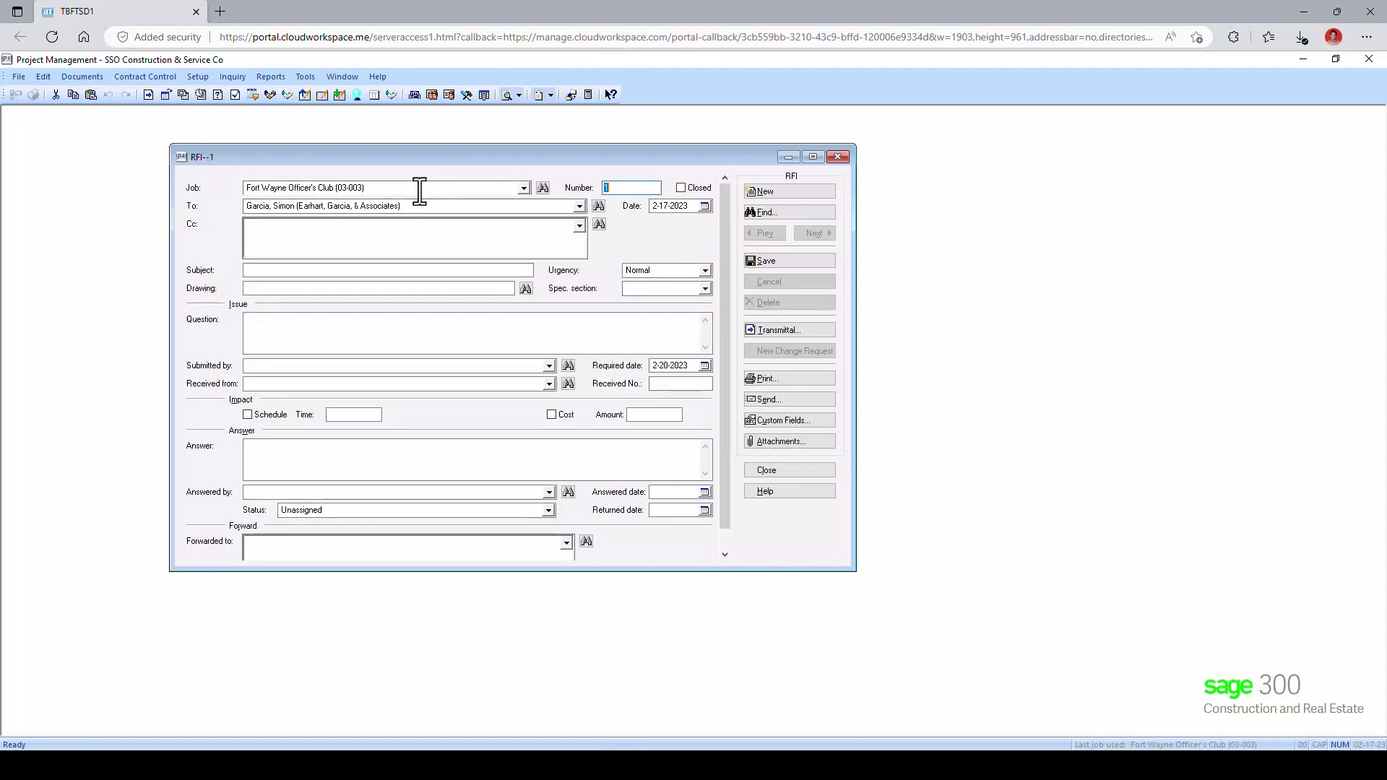
click(524, 189)
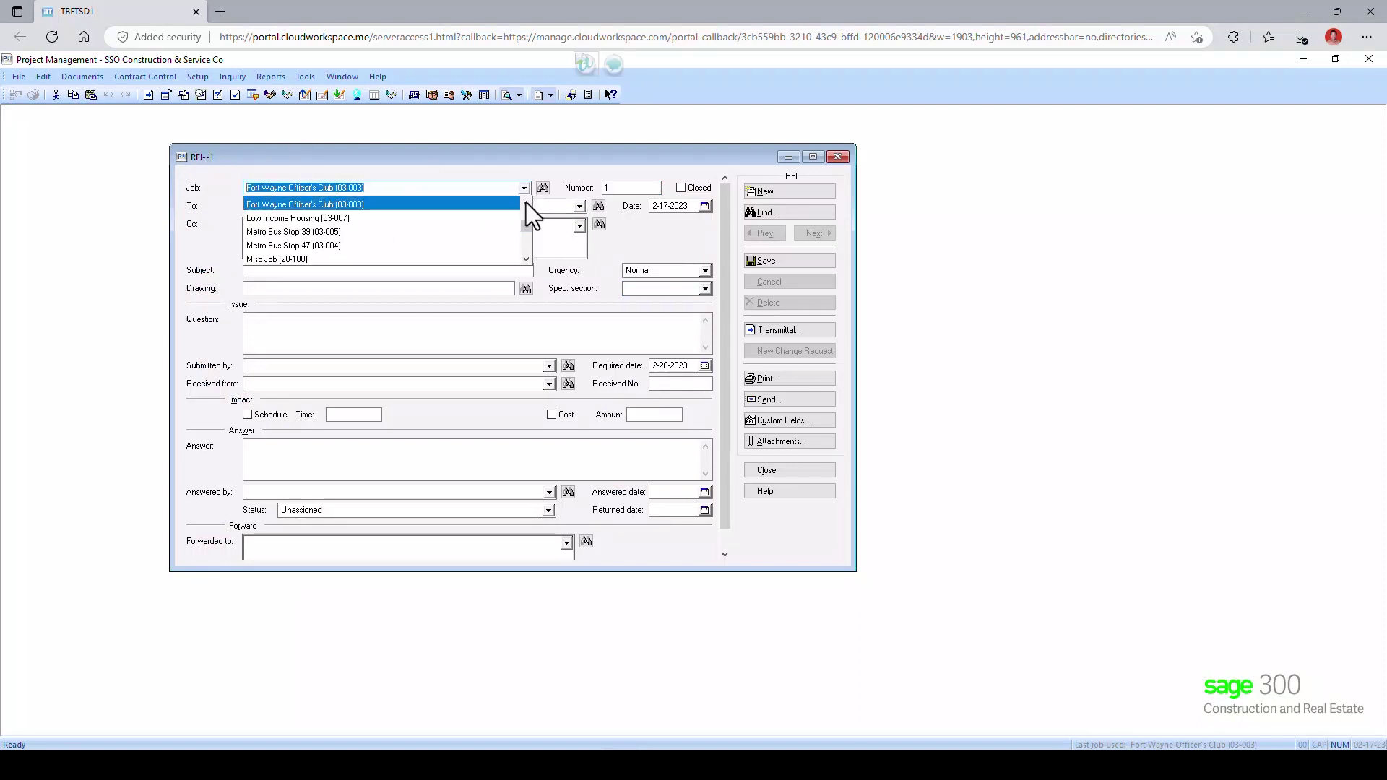
click(525, 203)
click(526, 203)
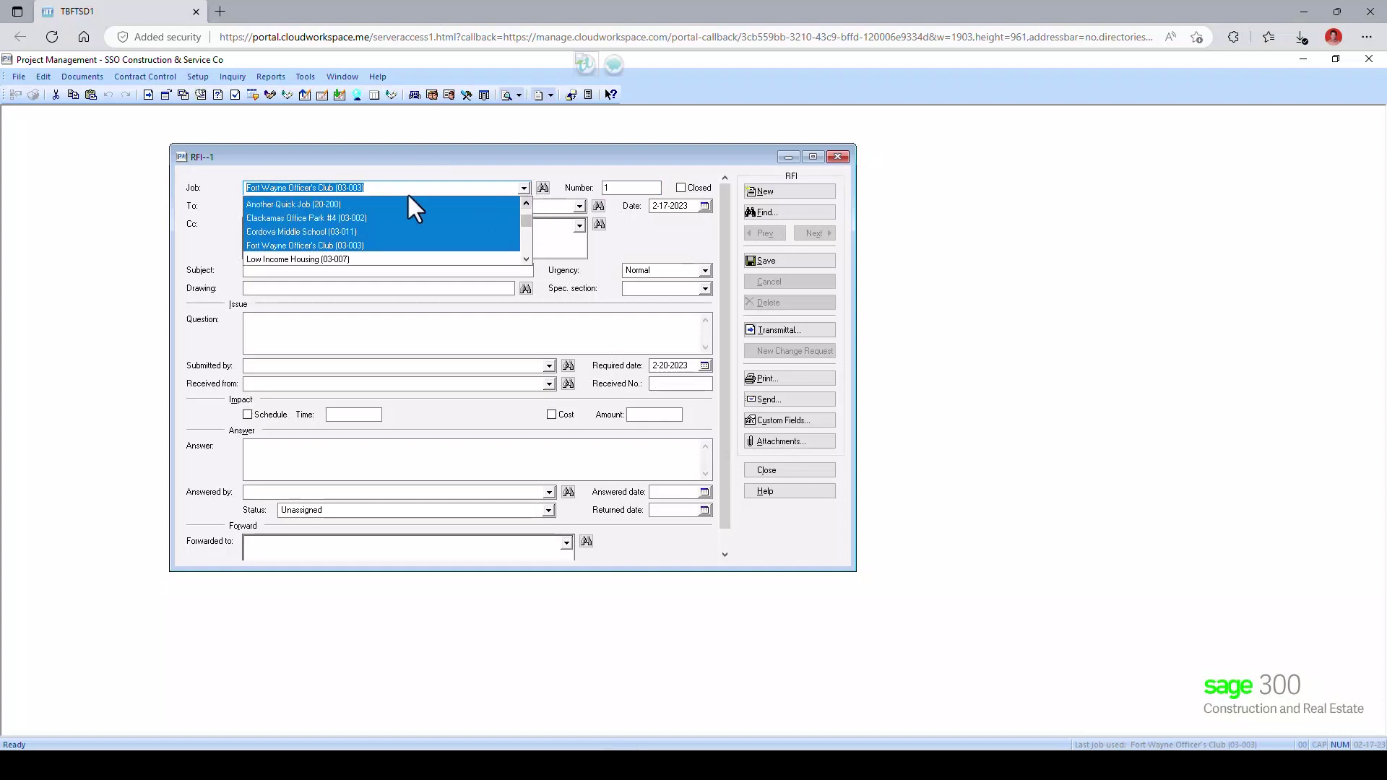
click(358, 217)
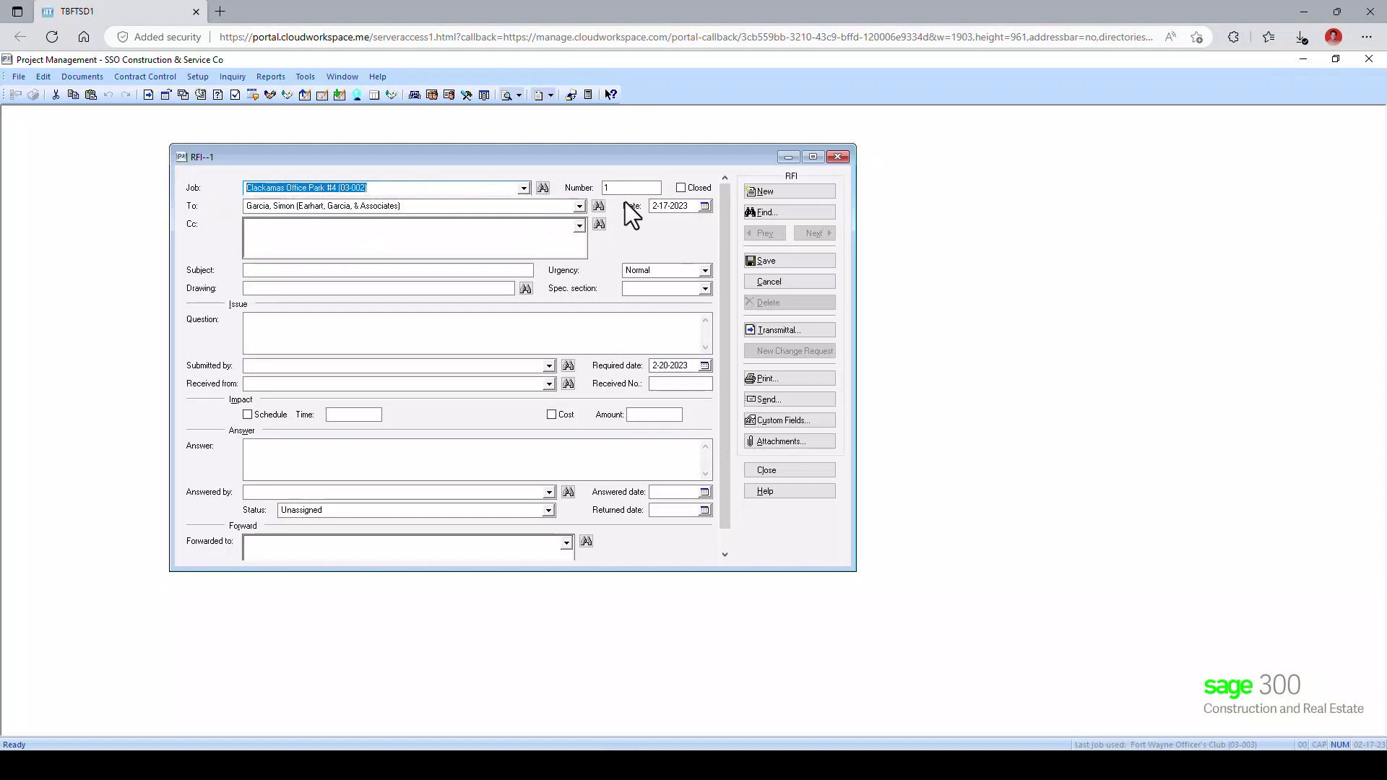
Discard unsaved changes and find RFI 9 for Clackamas Office Park #4 about the parking-lot tank.
click(762, 211)
click(727, 445)
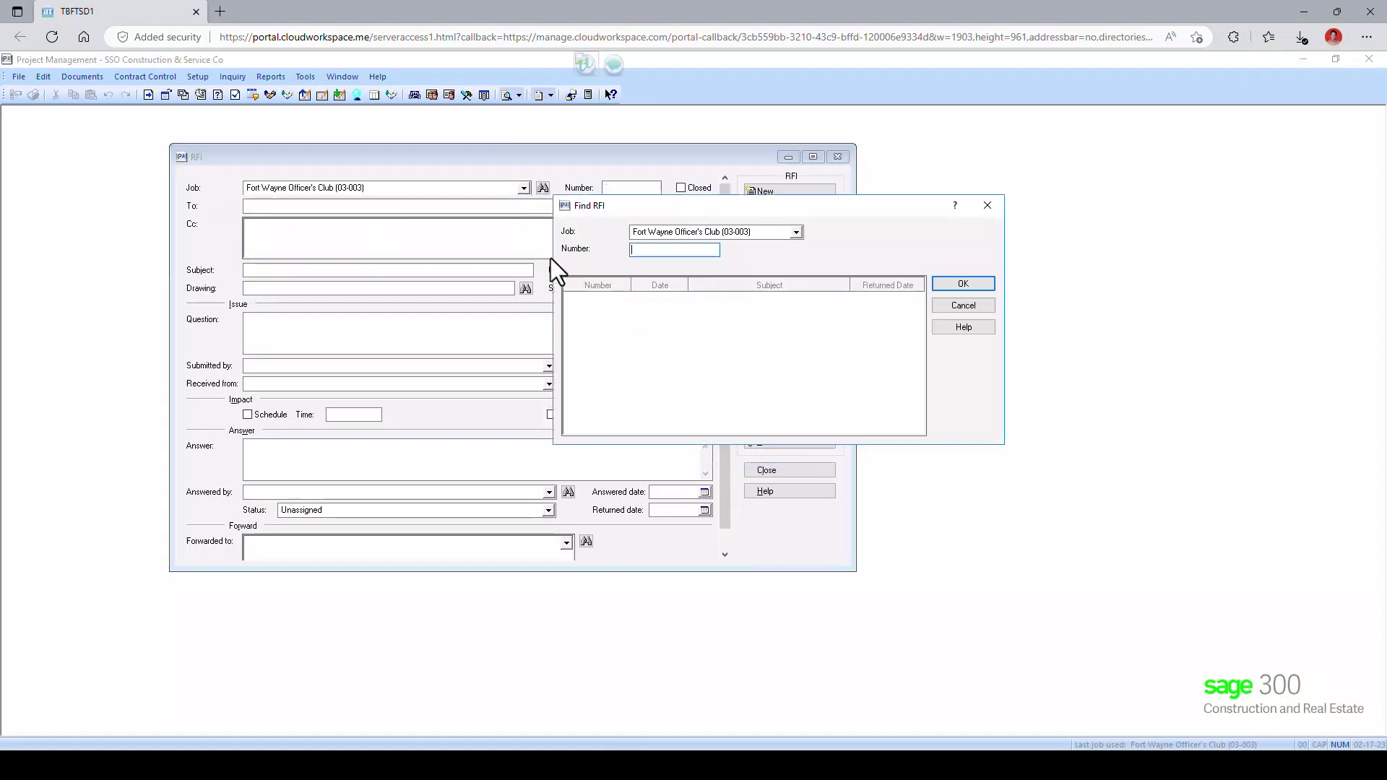
click(760, 232)
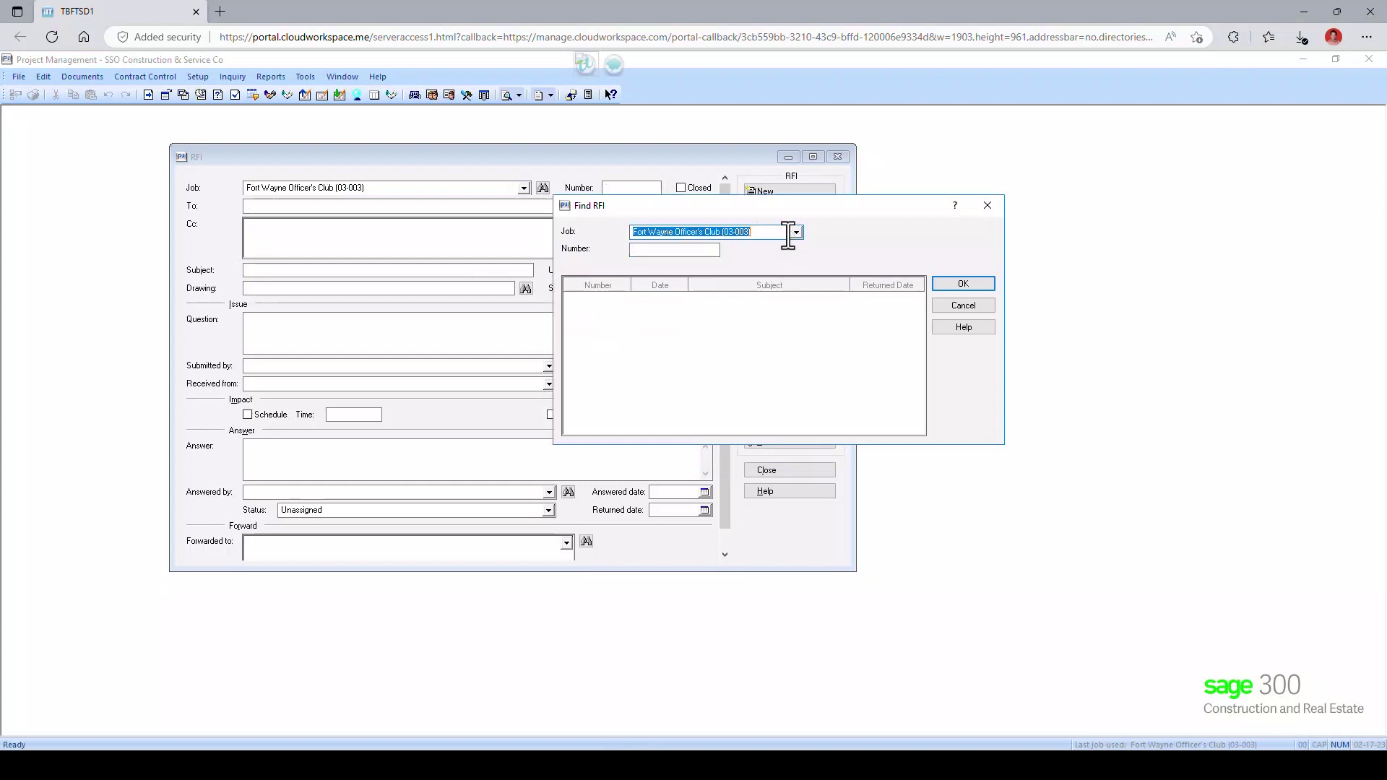
click(795, 233)
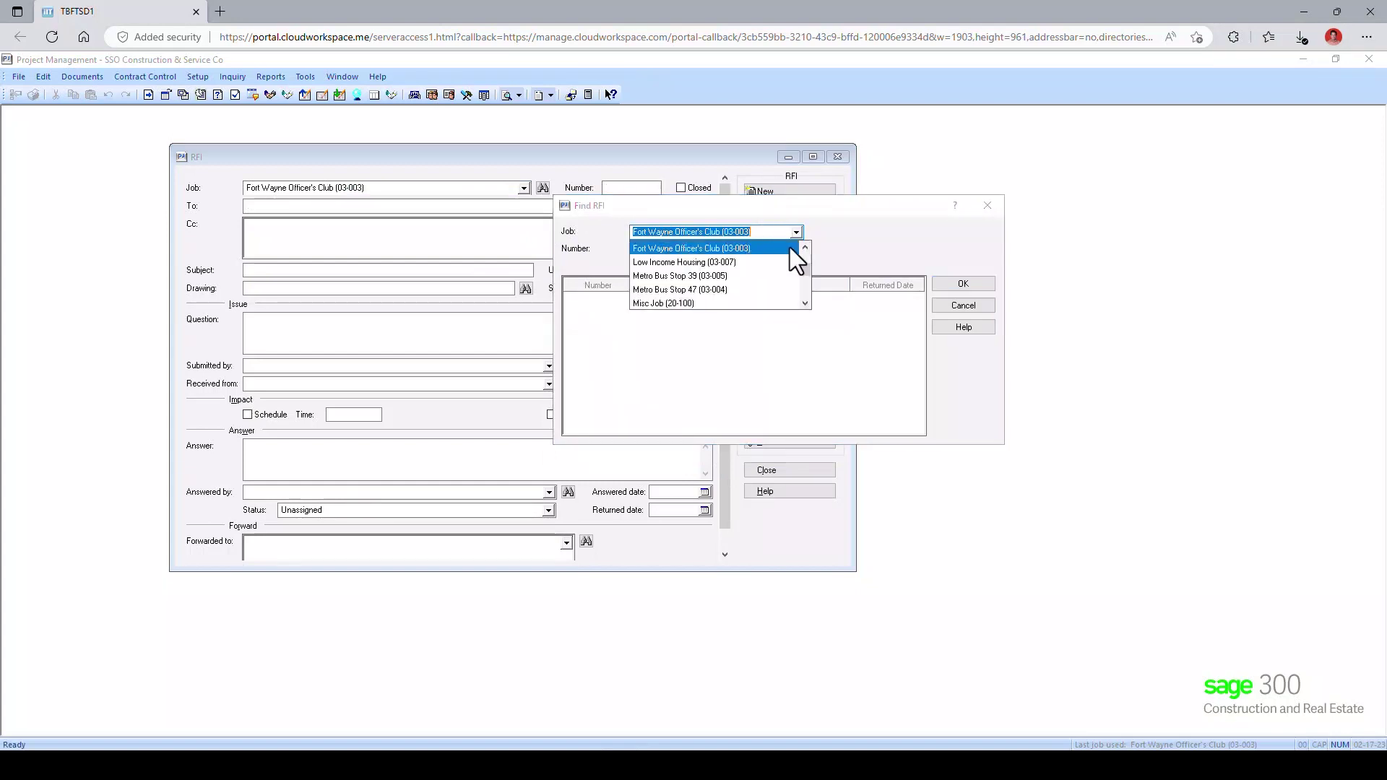
click(807, 246)
click(807, 245)
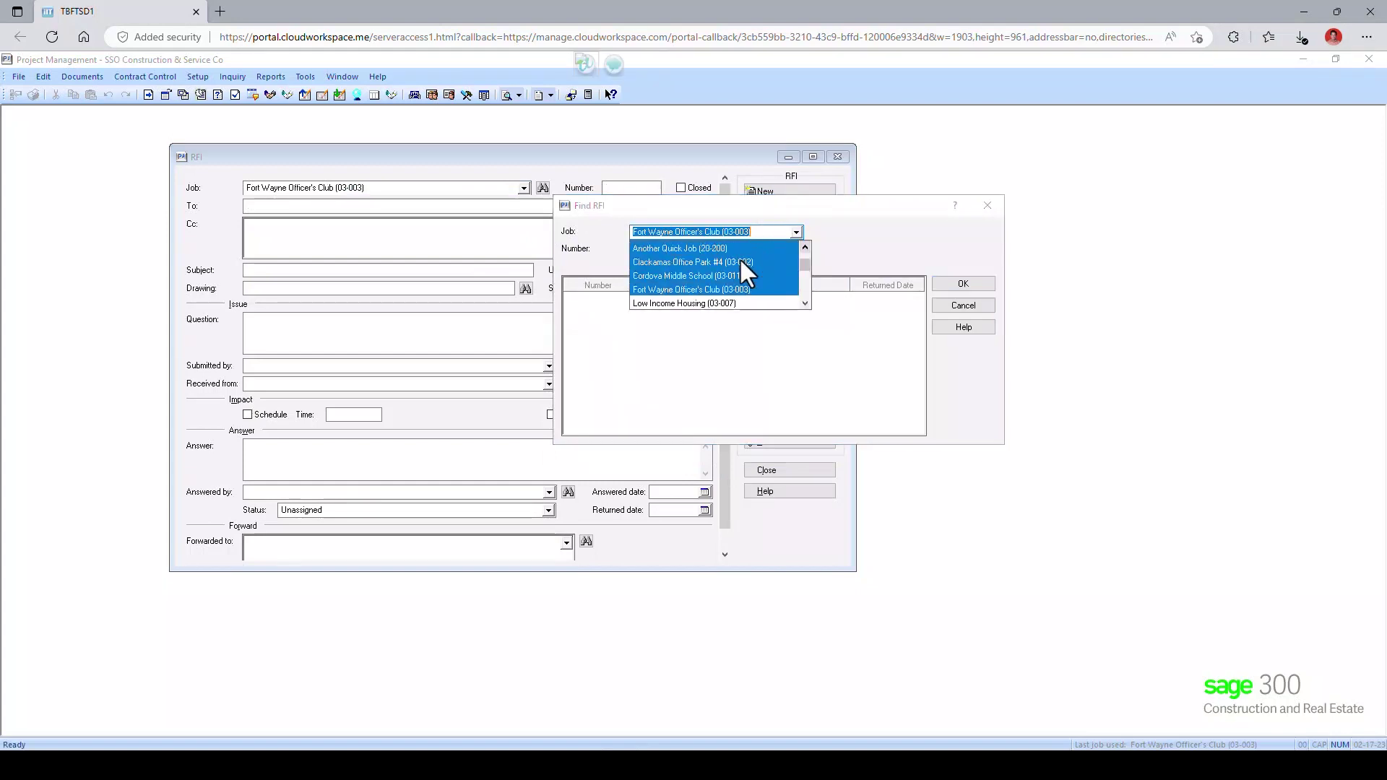
click(740, 261)
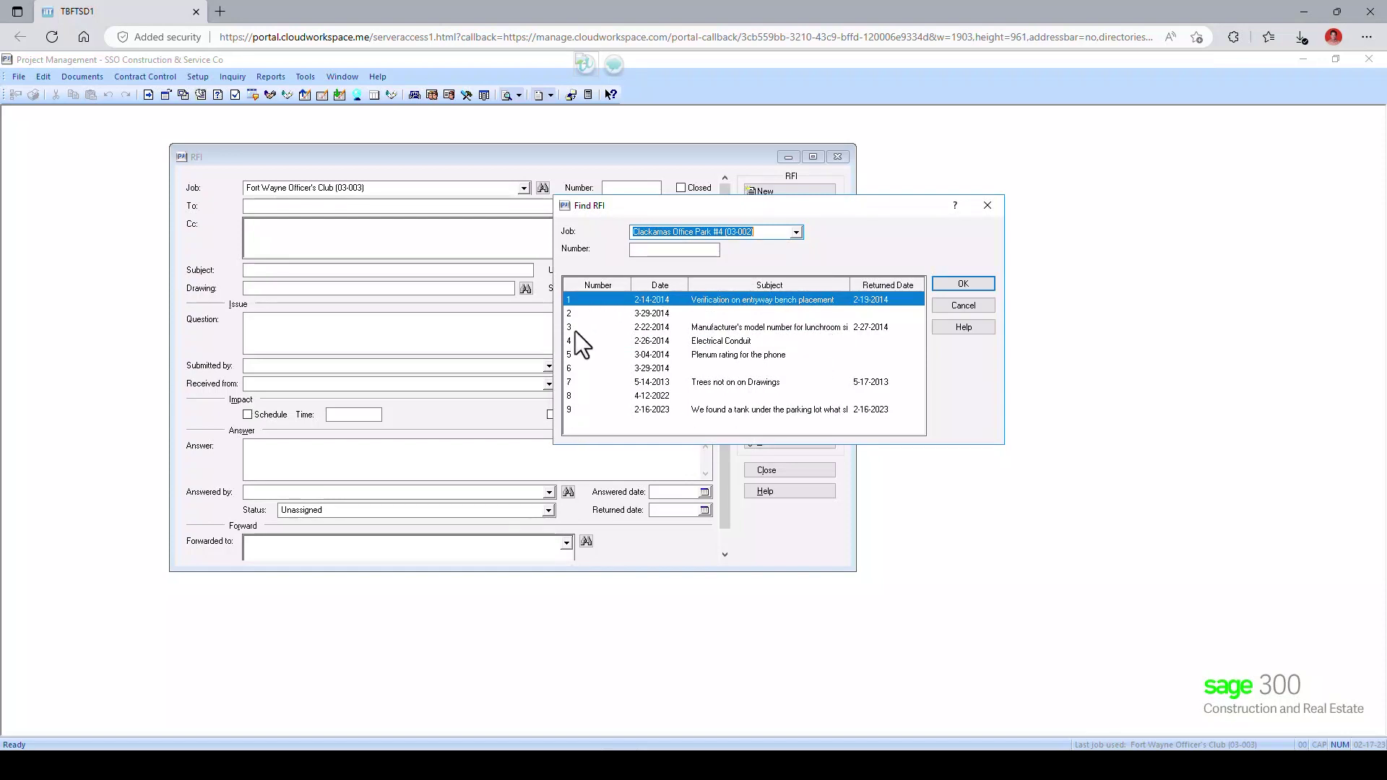
click(599, 409)
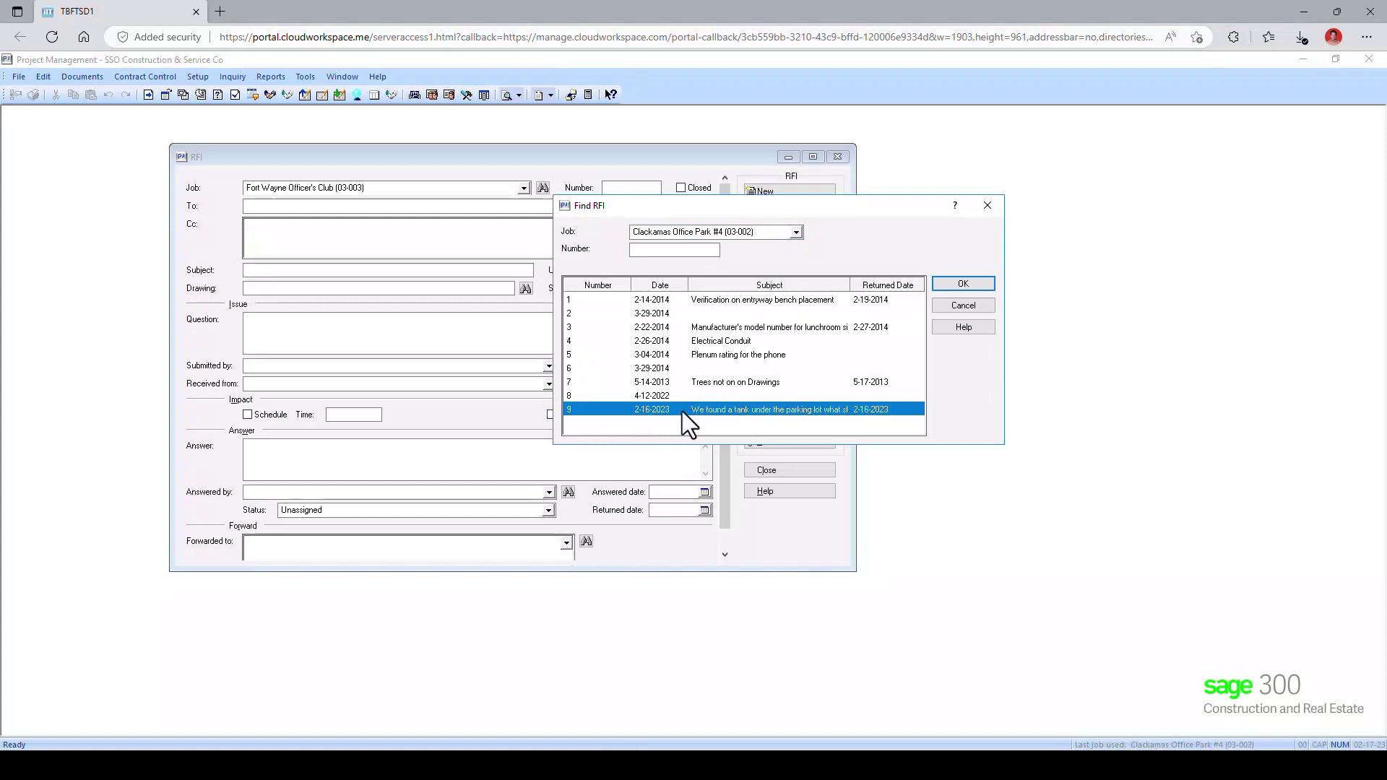
double_click(773, 409)
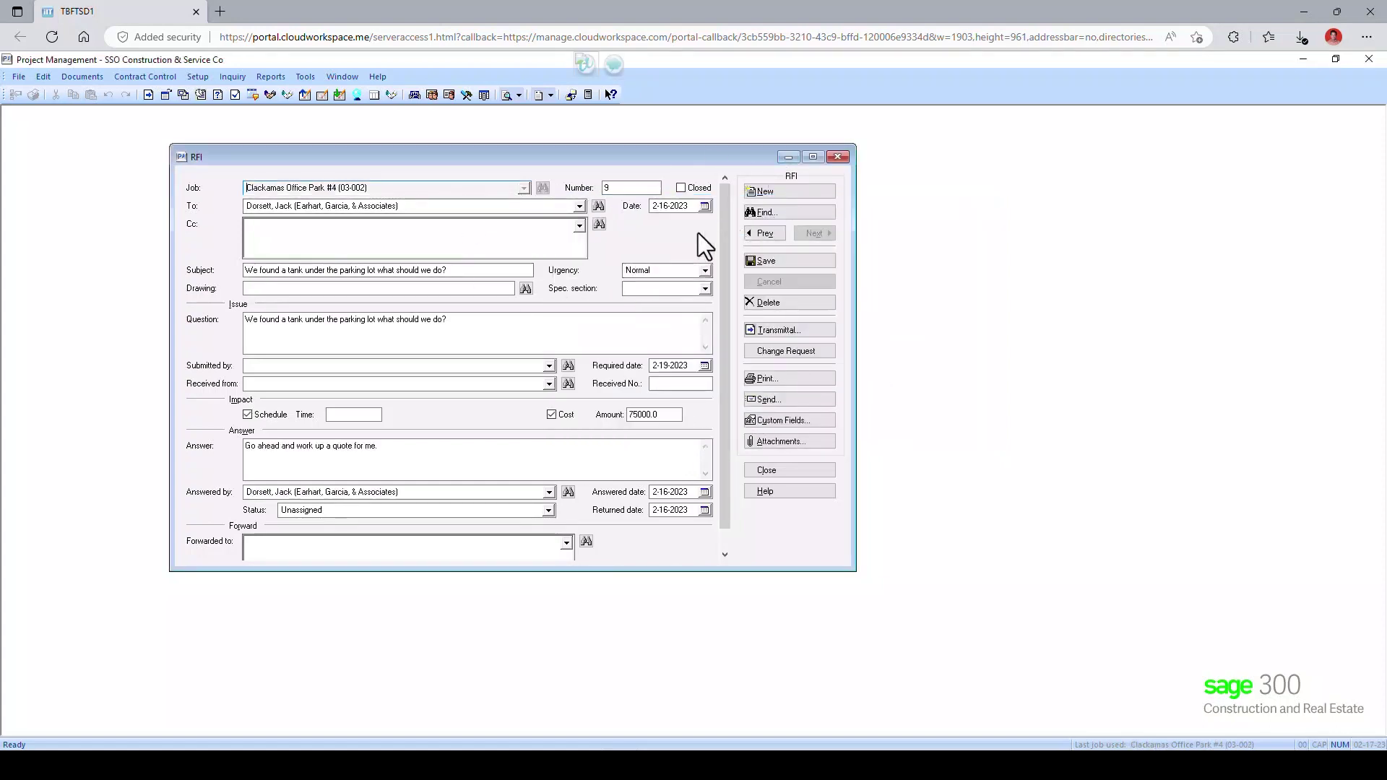
Start RFI 10 with the street light subject and reuse it as the question.
click(791, 192)
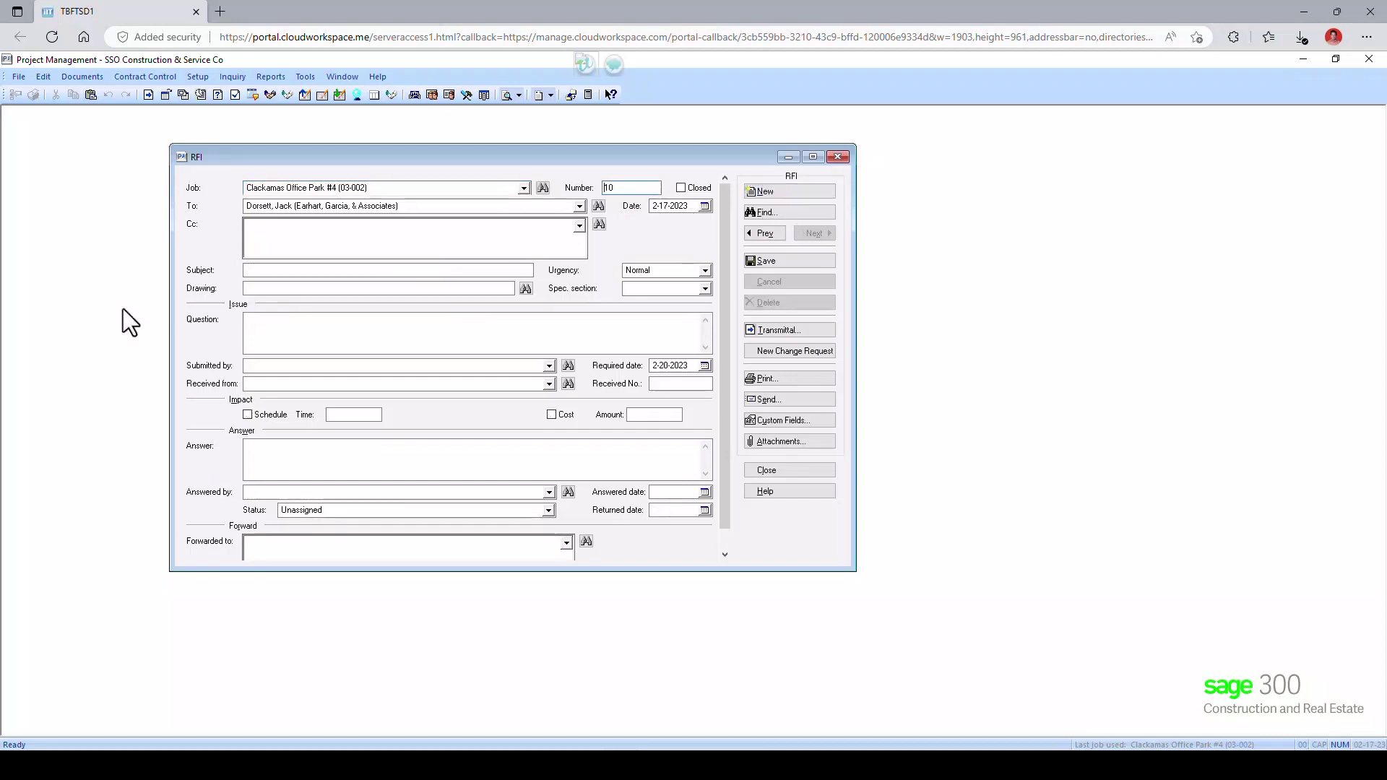
click(271, 270)
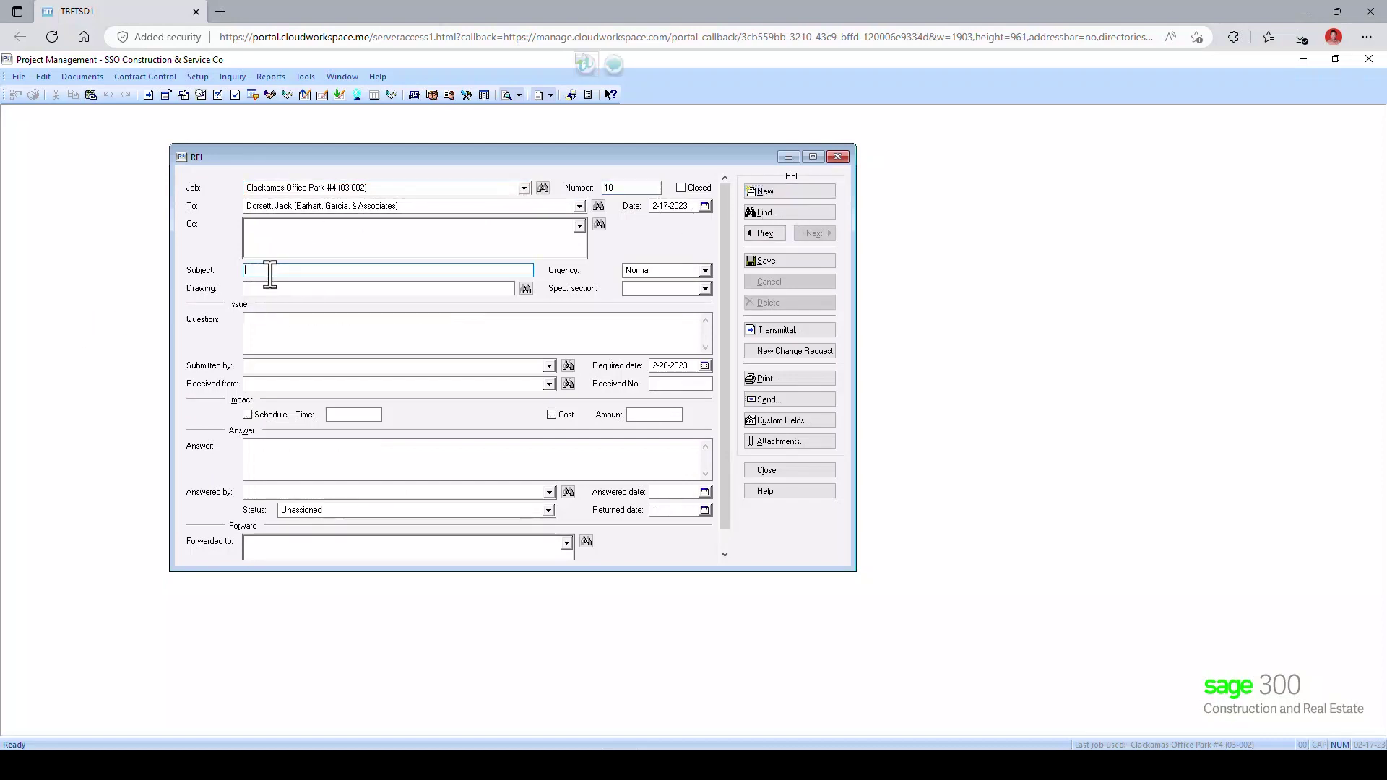
text(we ne)
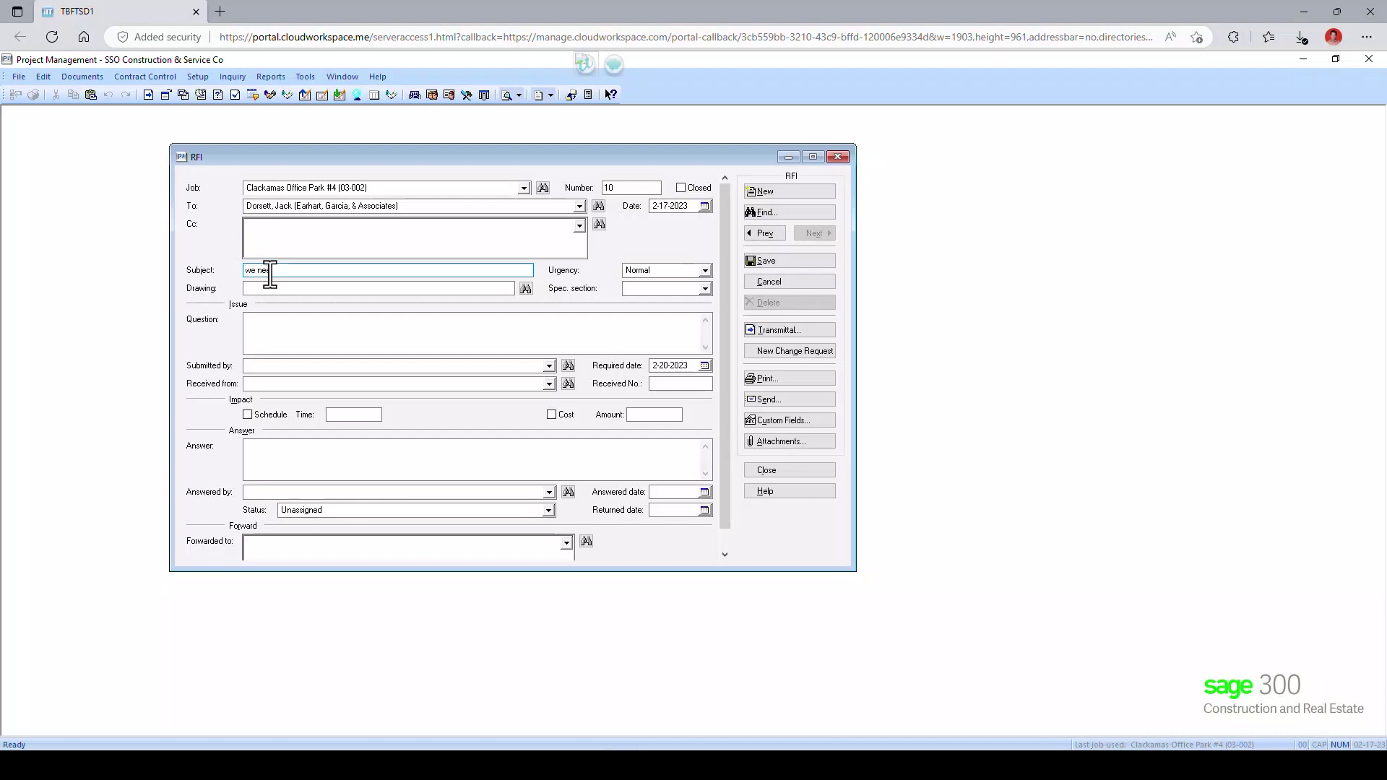
text(ed to install a stre)
text(et)
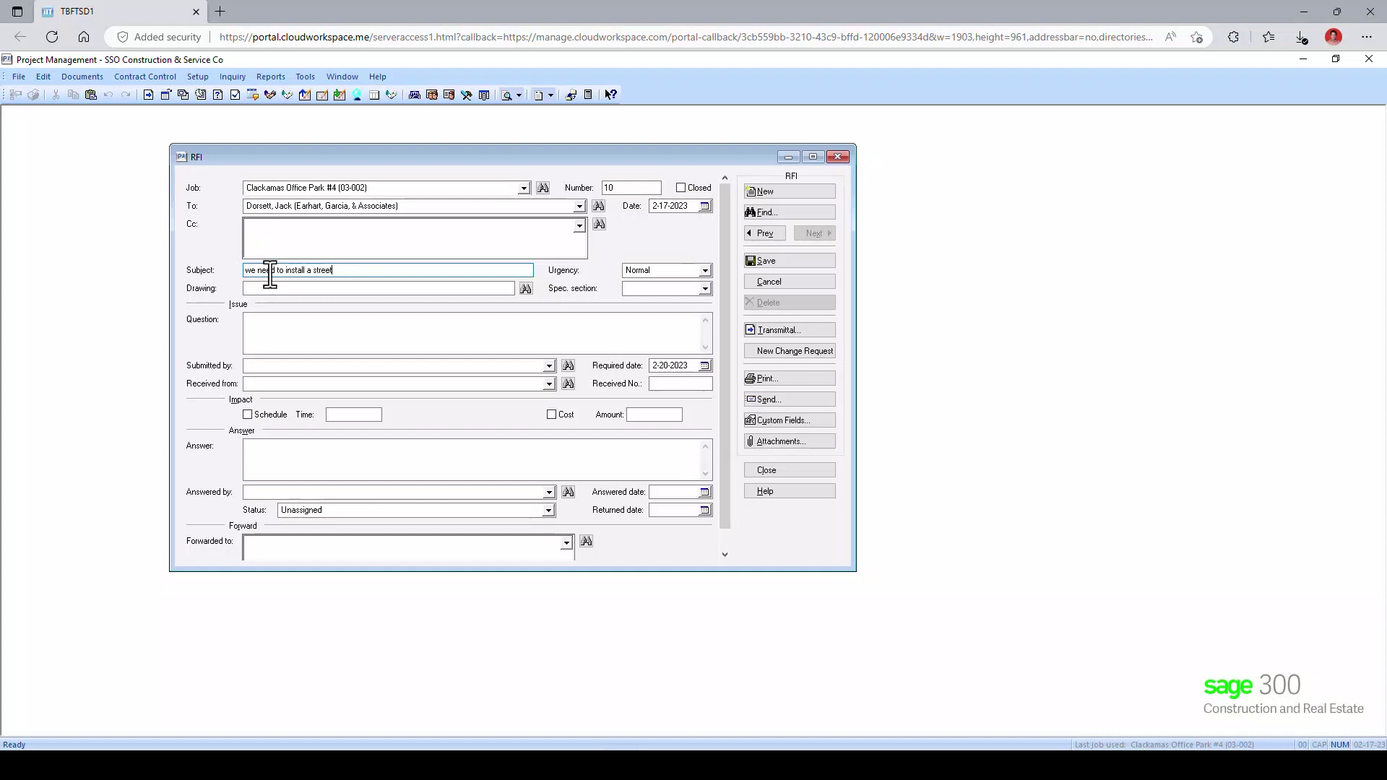
text( light per )
text(county requi)
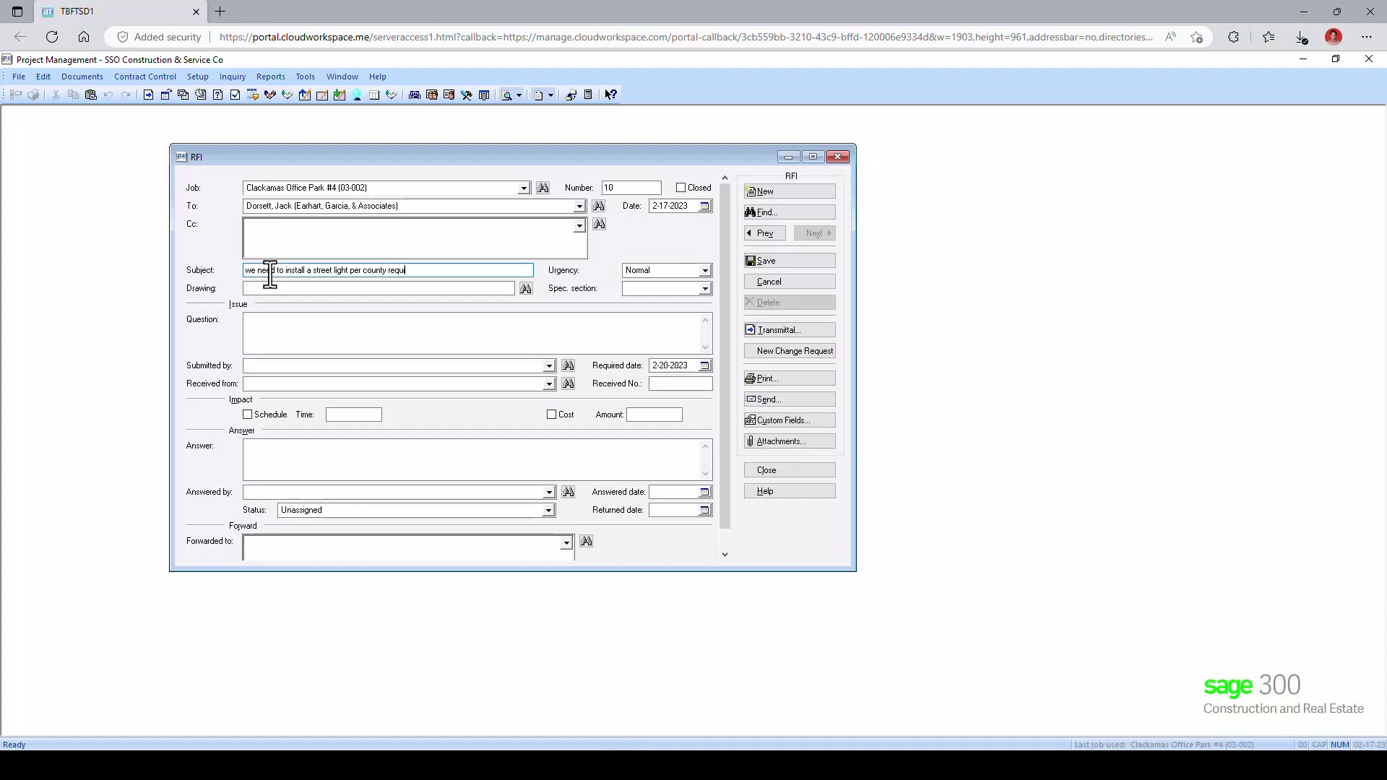
text(rements)
drag(439, 270, 152, 282)
key(ctrl+c)
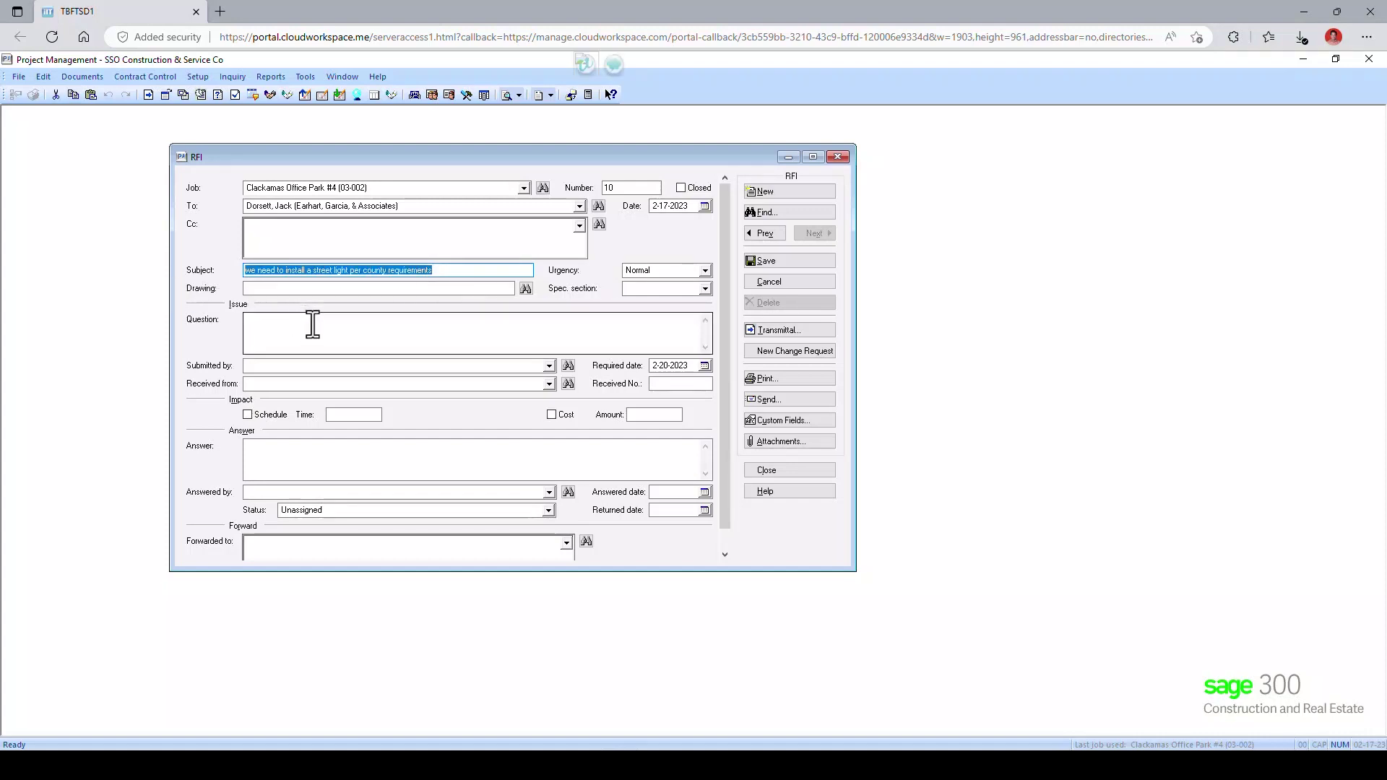
click(317, 331)
key(ctrl+v)
key(ctrl+v)
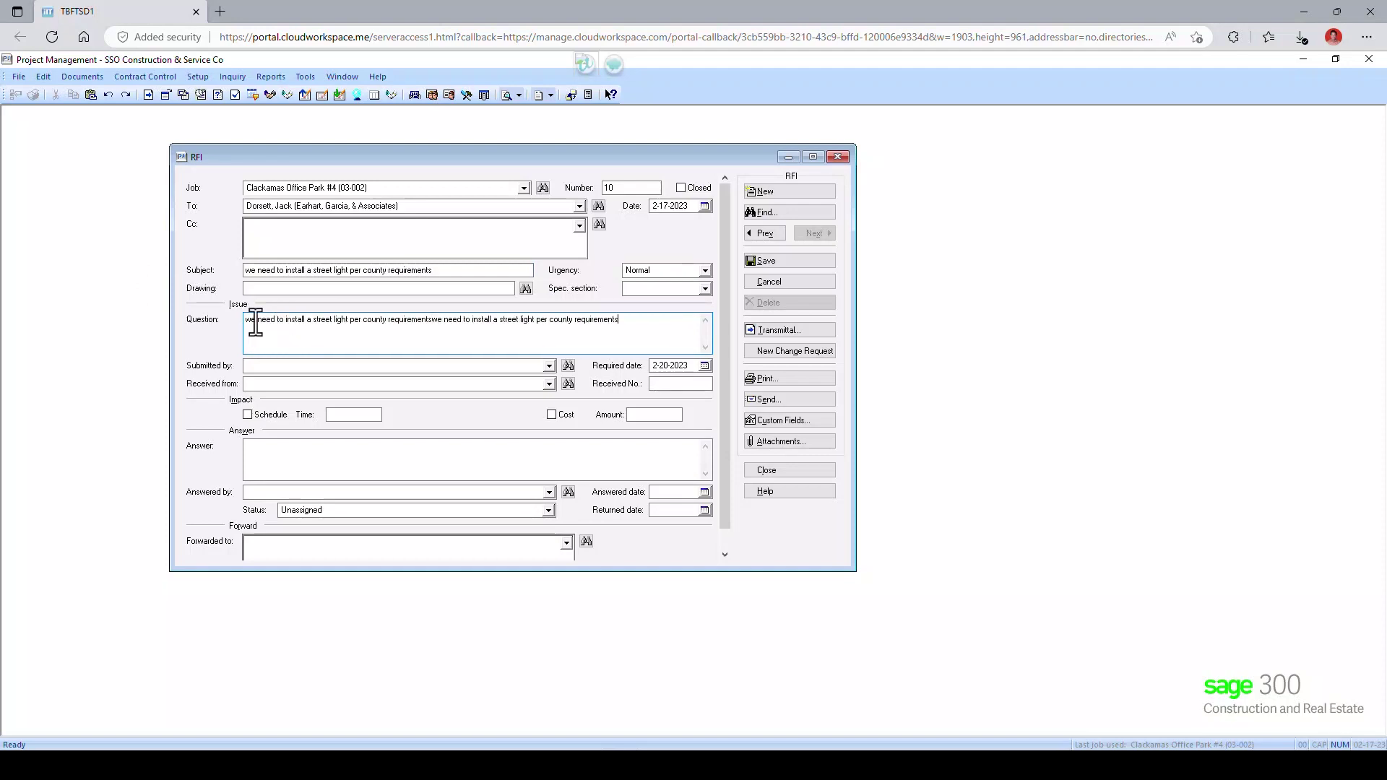
drag(255, 320, 207, 317)
text(We)
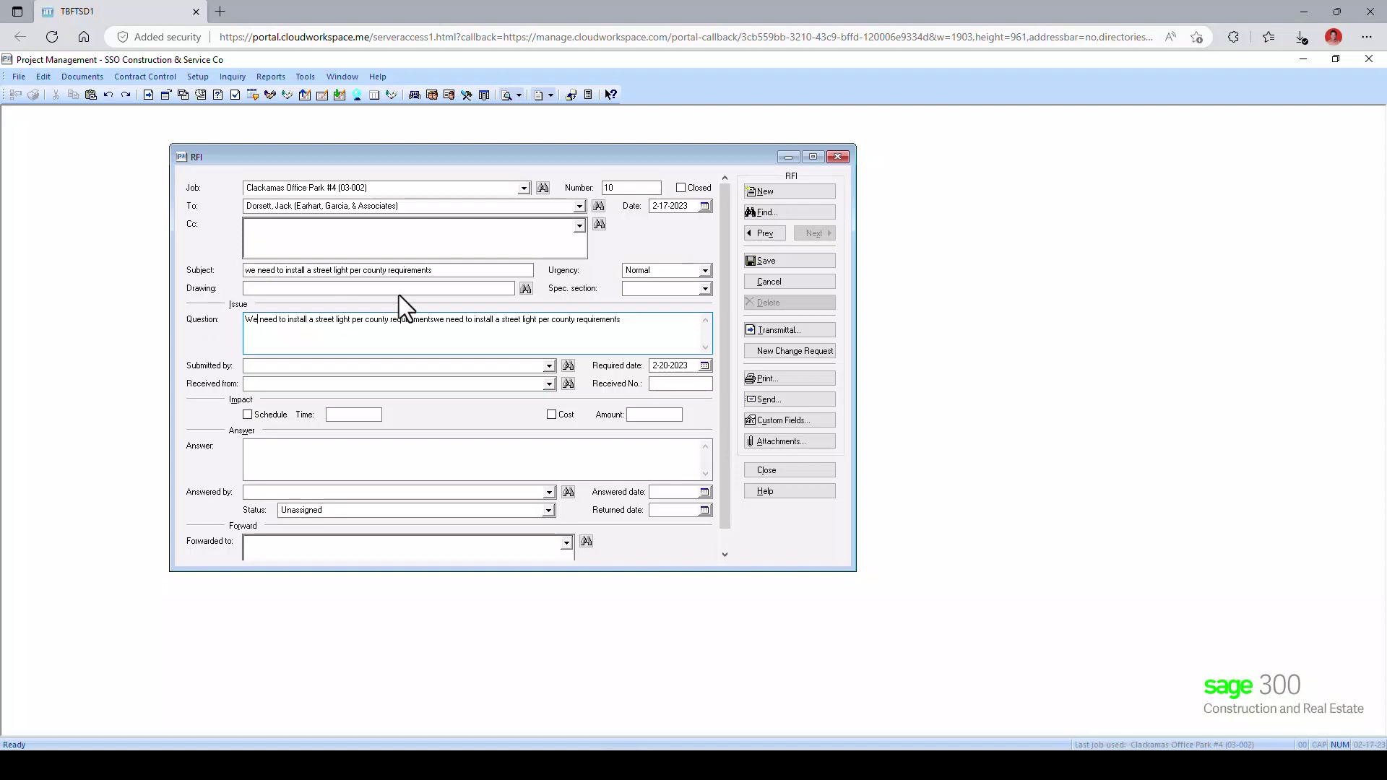
drag(433, 319, 651, 319)
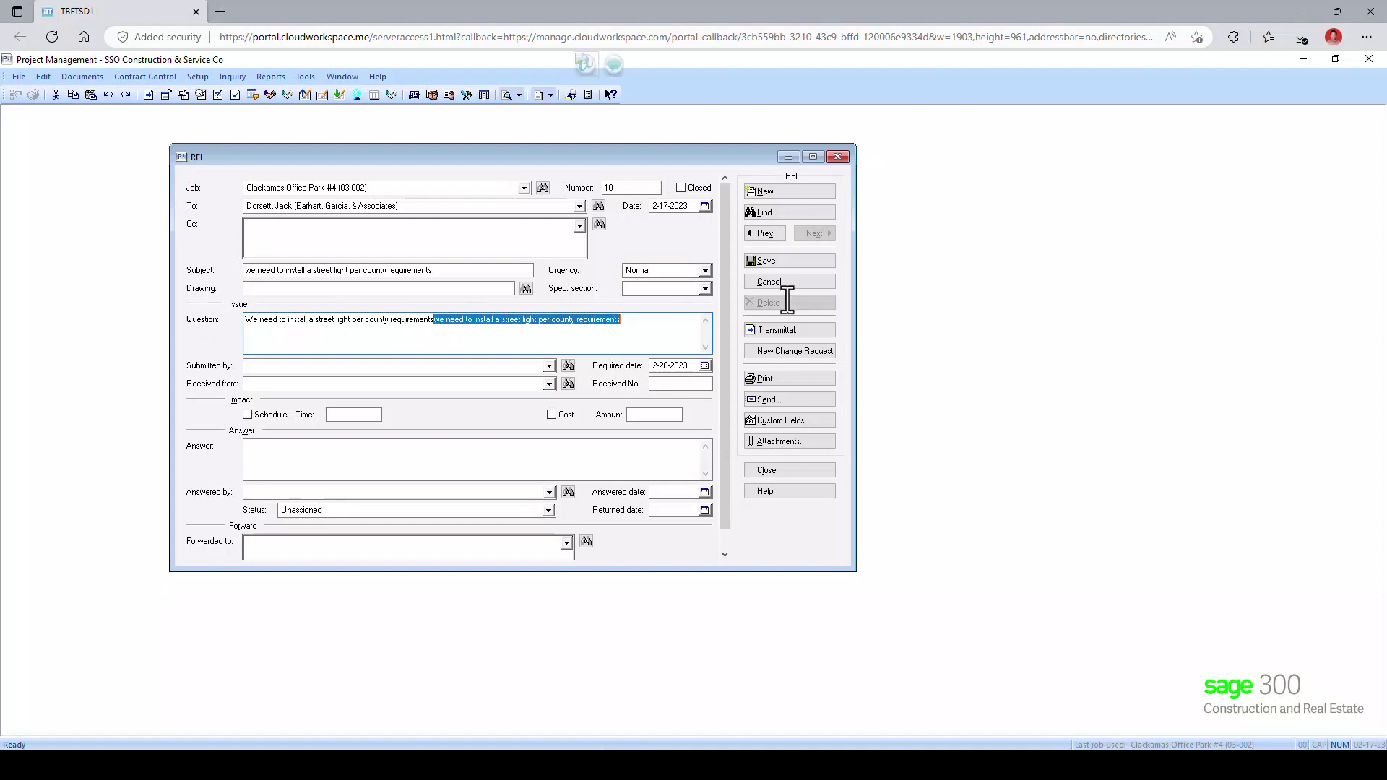
key(Delete)
text(do you w)
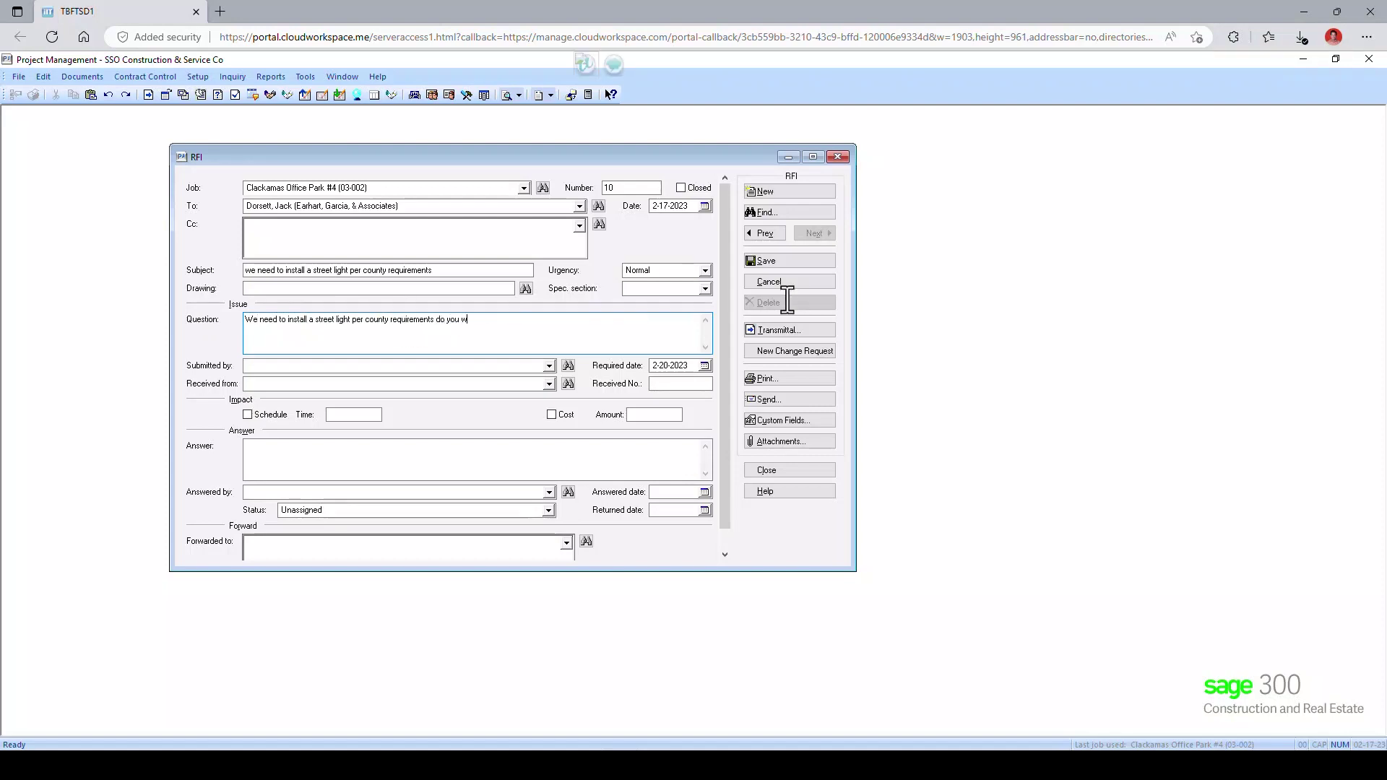
text(ant us to quote)
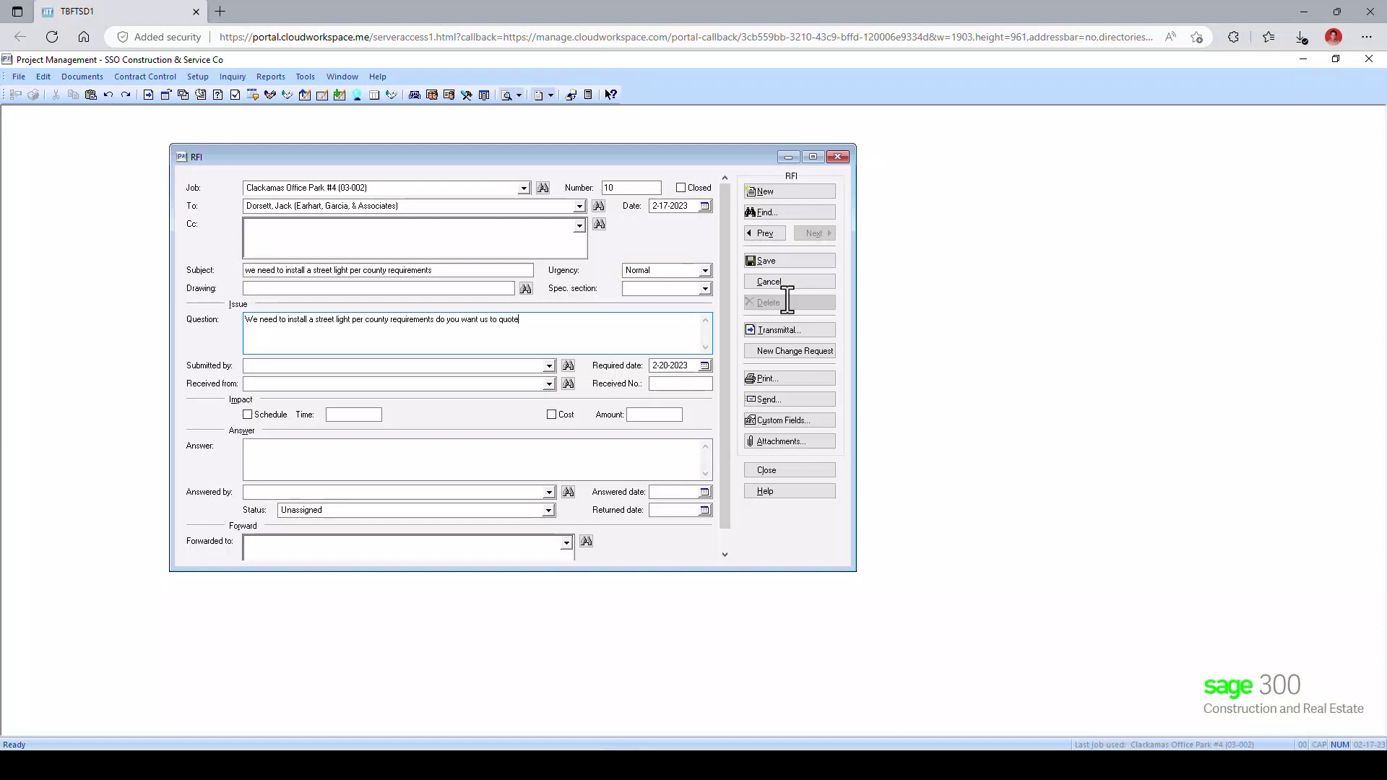
text( this to you?)
Mark RFI 10's schedule impact with time 3 and a $50,000 cost impact.
click(247, 414)
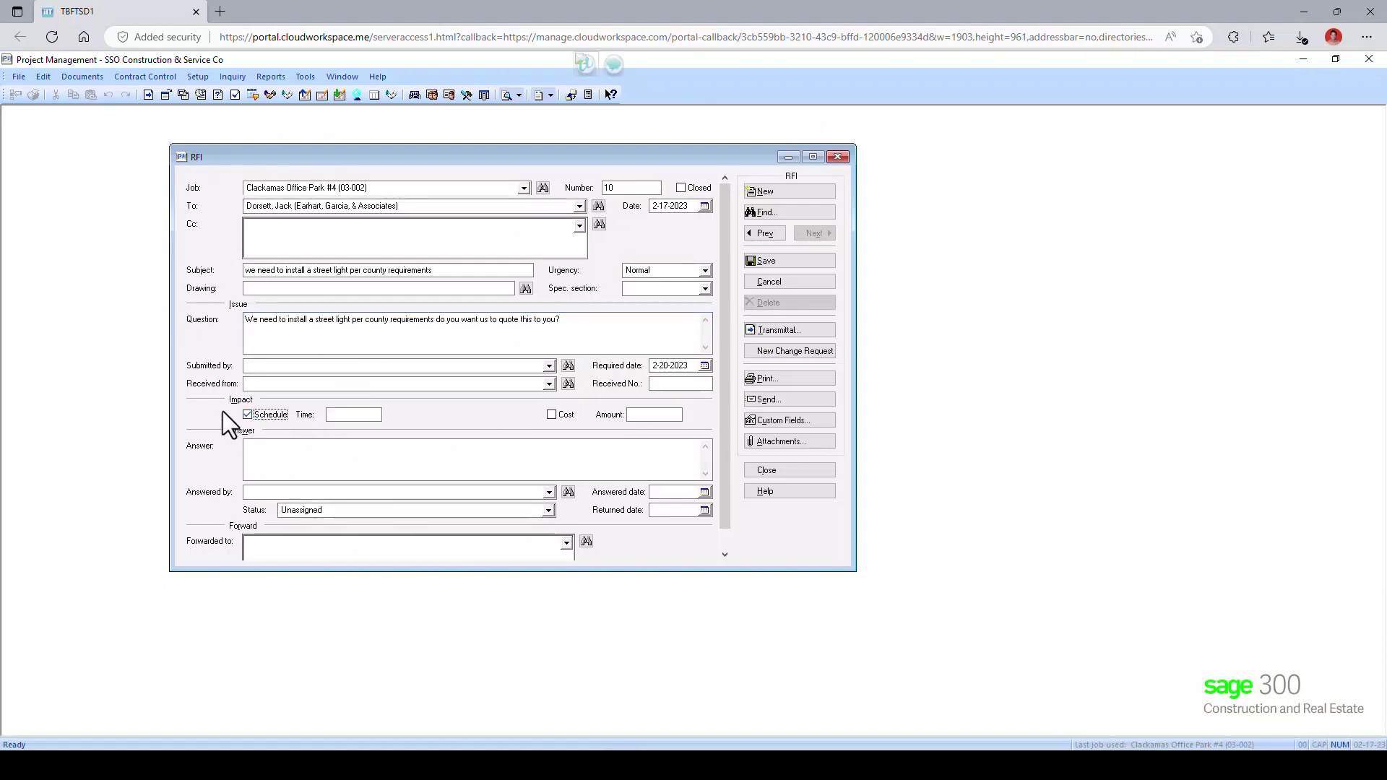
click(352, 414)
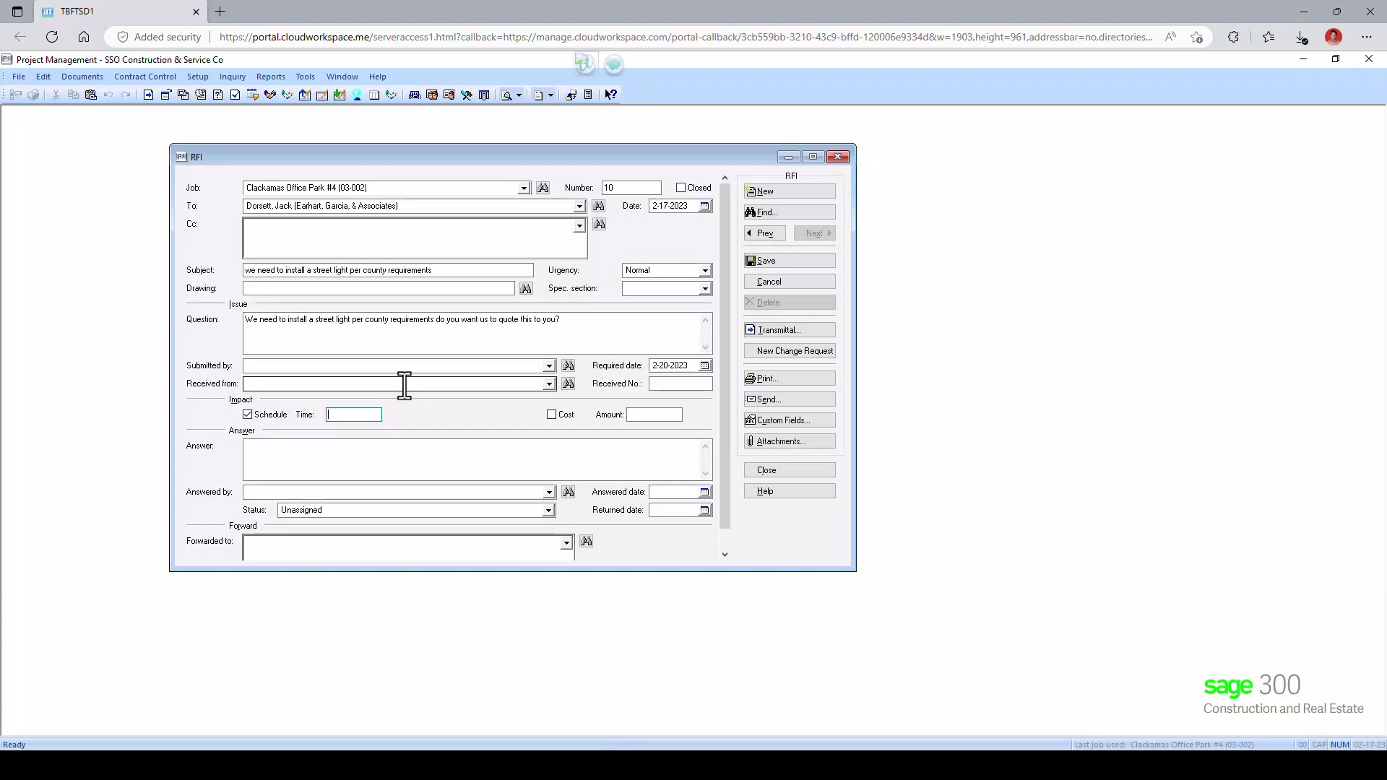
text(3)
click(553, 414)
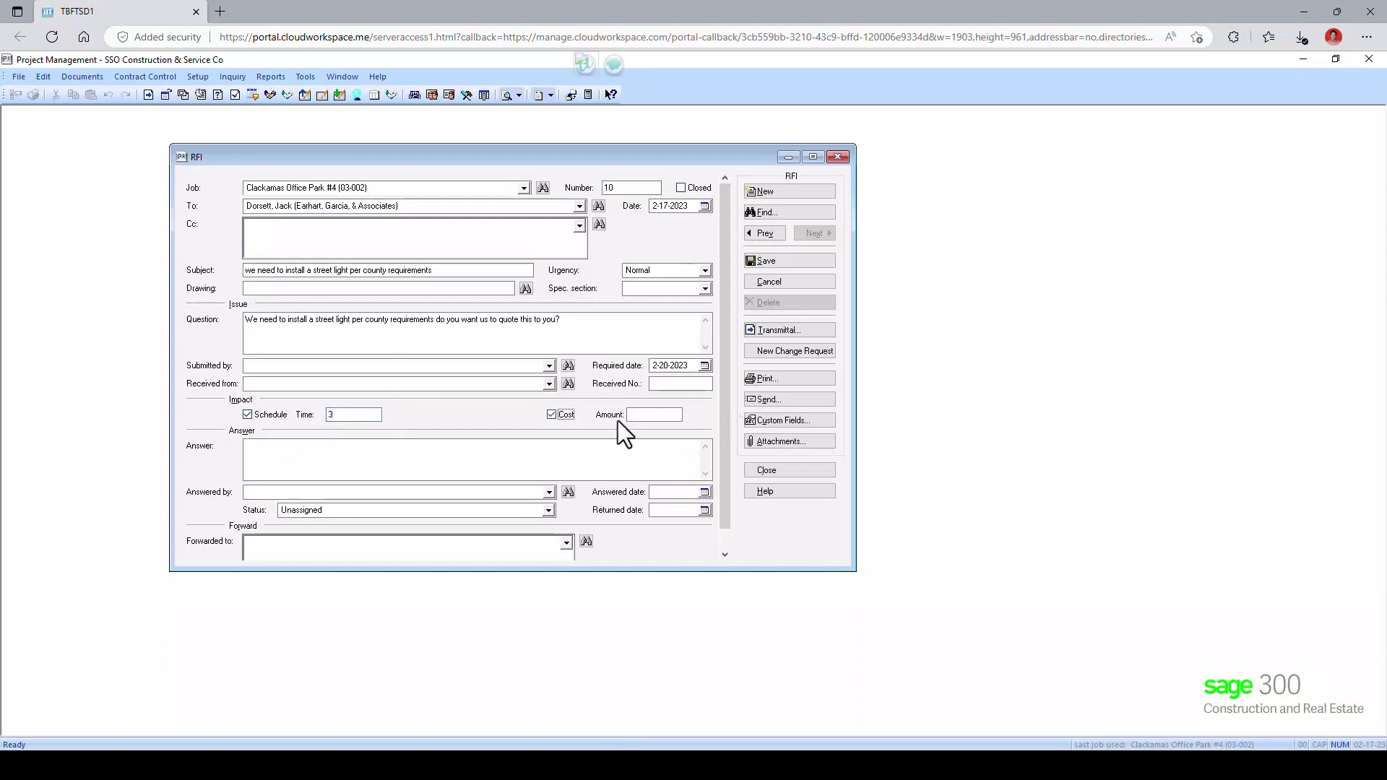
click(653, 414)
text(50000.00)
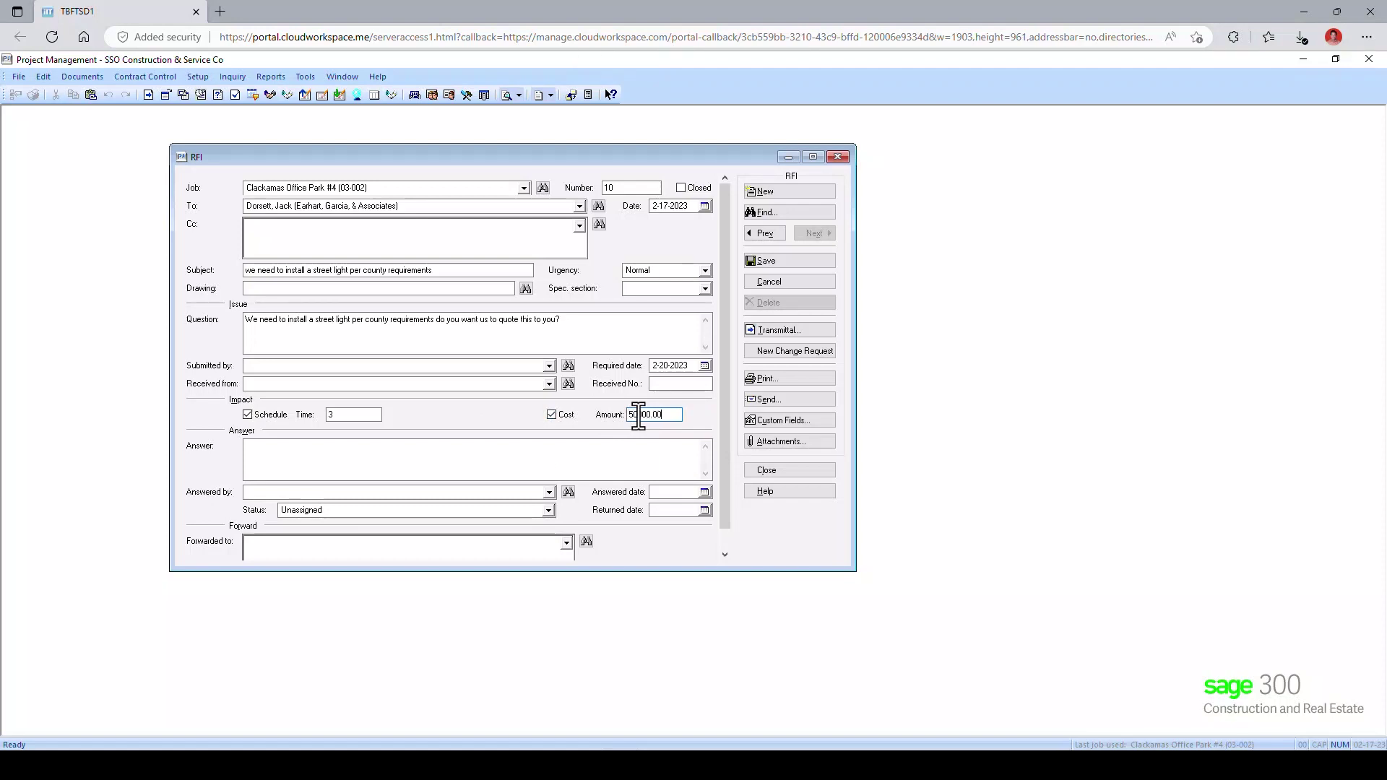
key(Return)
click(787, 376)
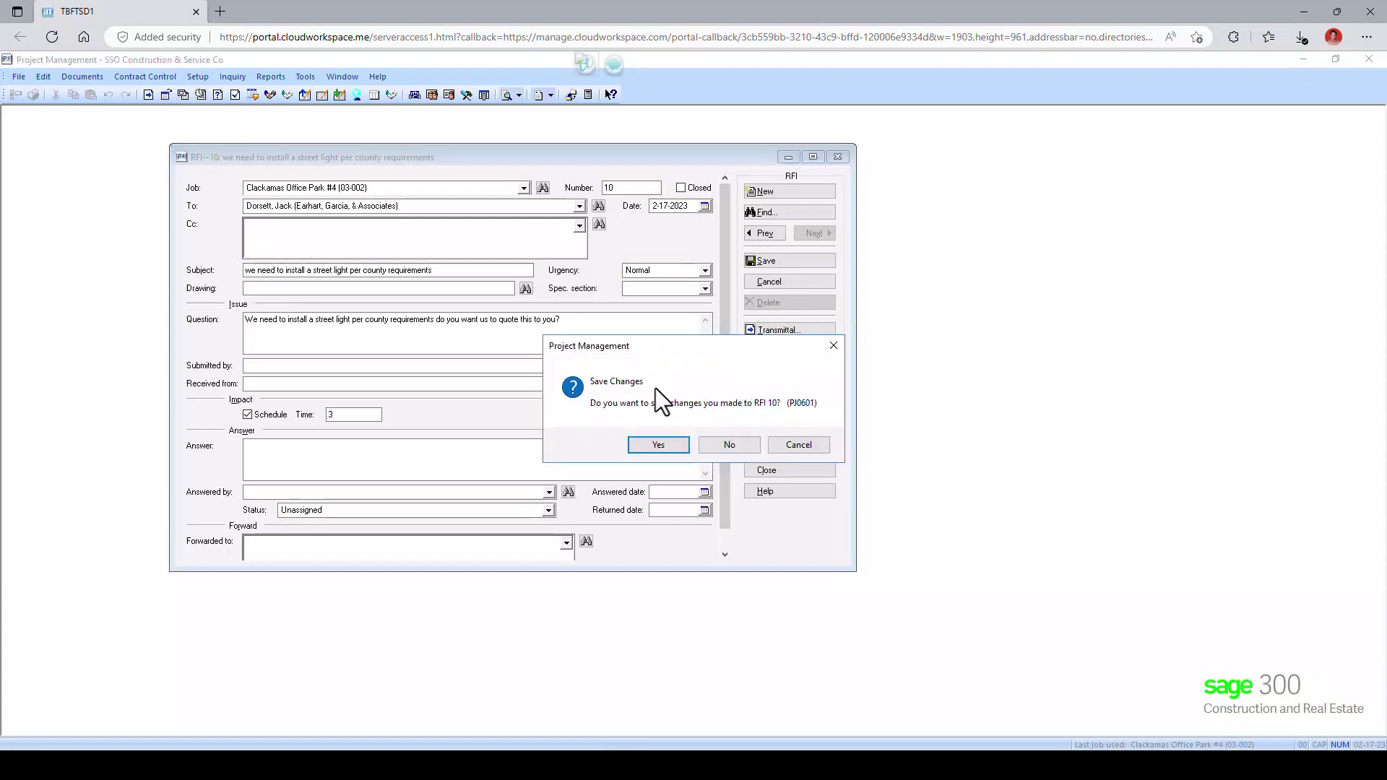
click(655, 446)
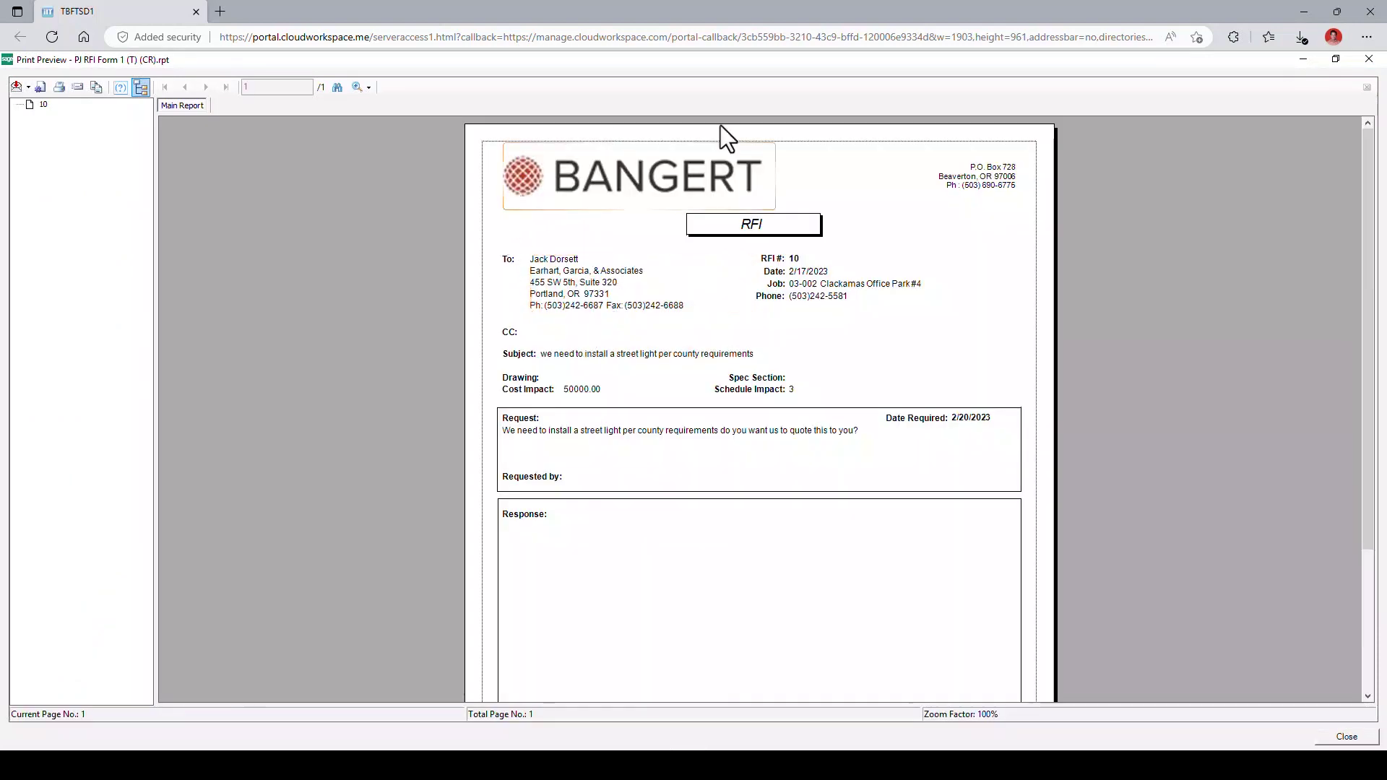
scroll(674, 448, down, 5)
scroll(674, 448, up, 5)
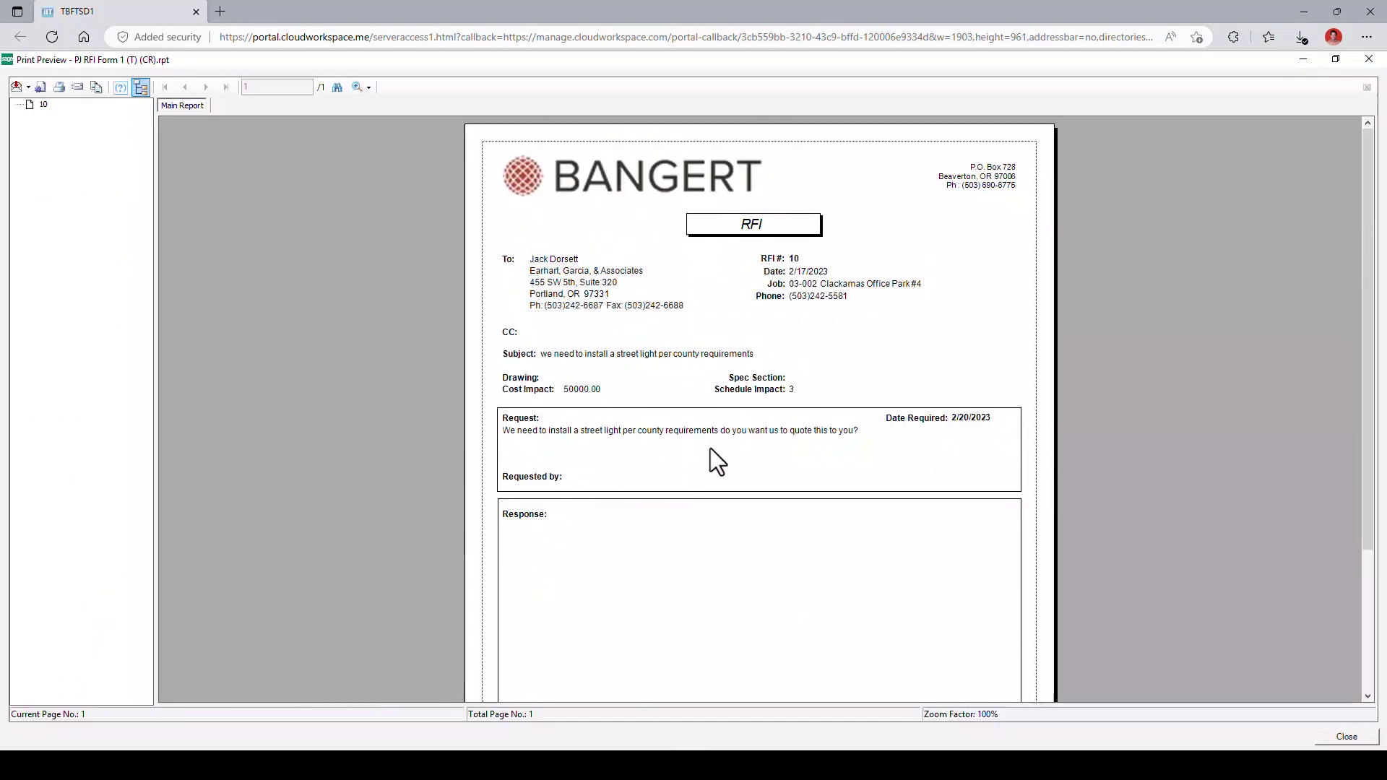
click(1346, 738)
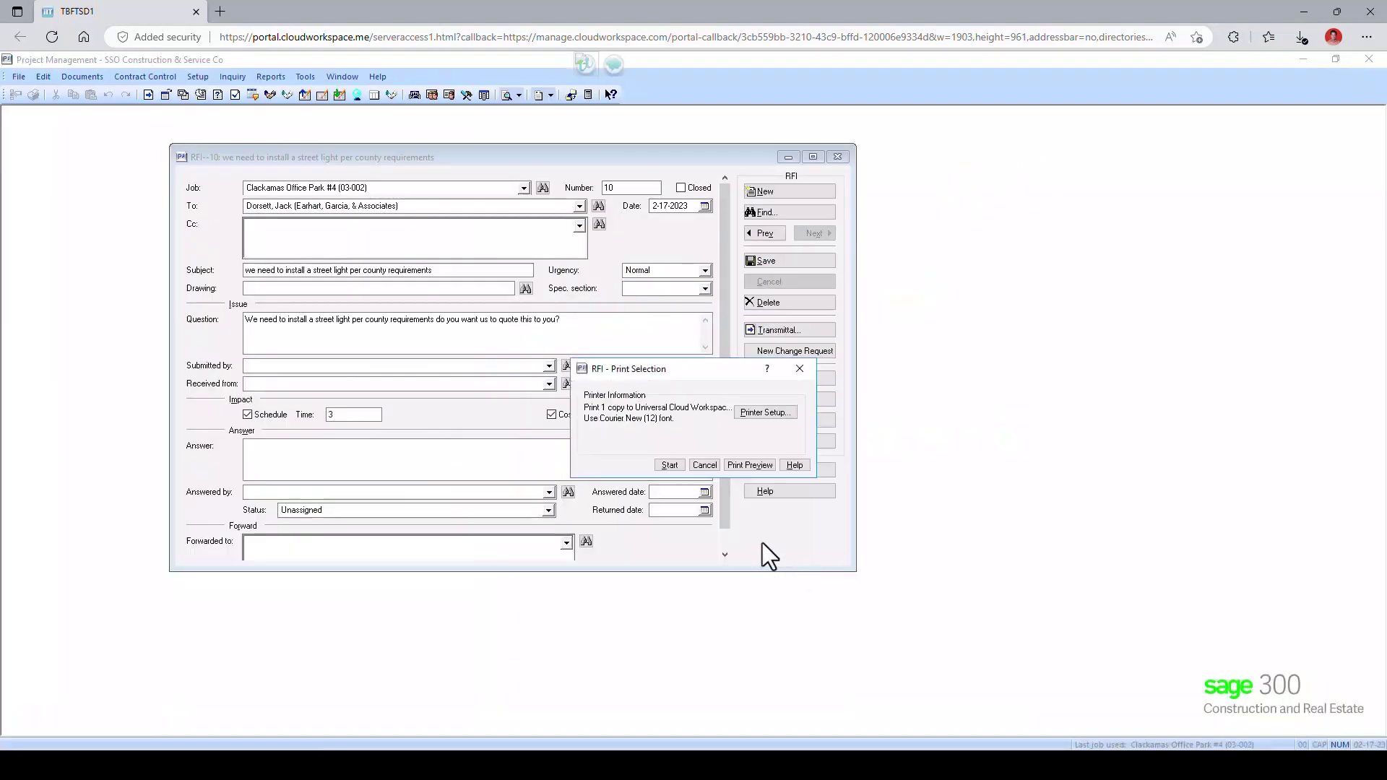
click(705, 464)
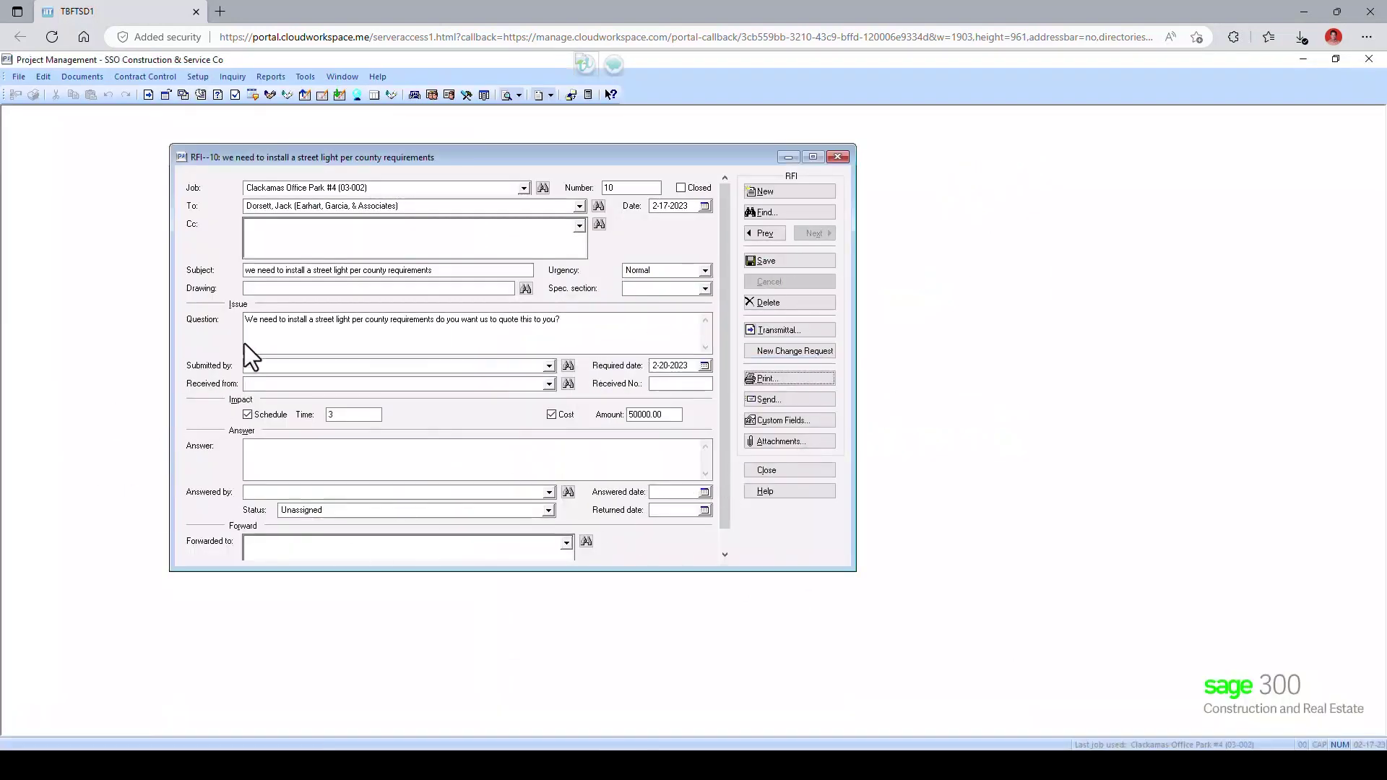
Answer RFI 10 with 'Go ahead and put a quote together.' and create change request 23.
click(290, 448)
text(Go)
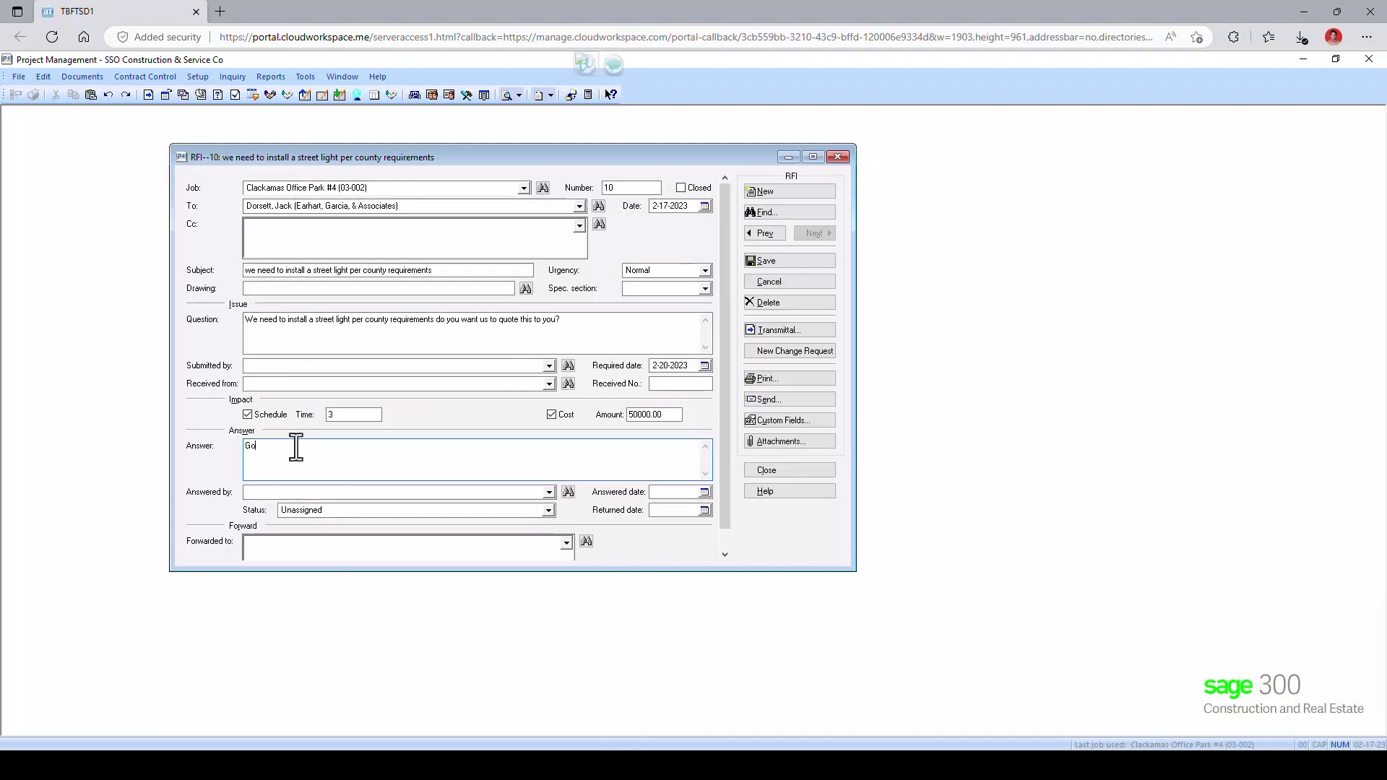
text( ahead)
text( and put a quote )
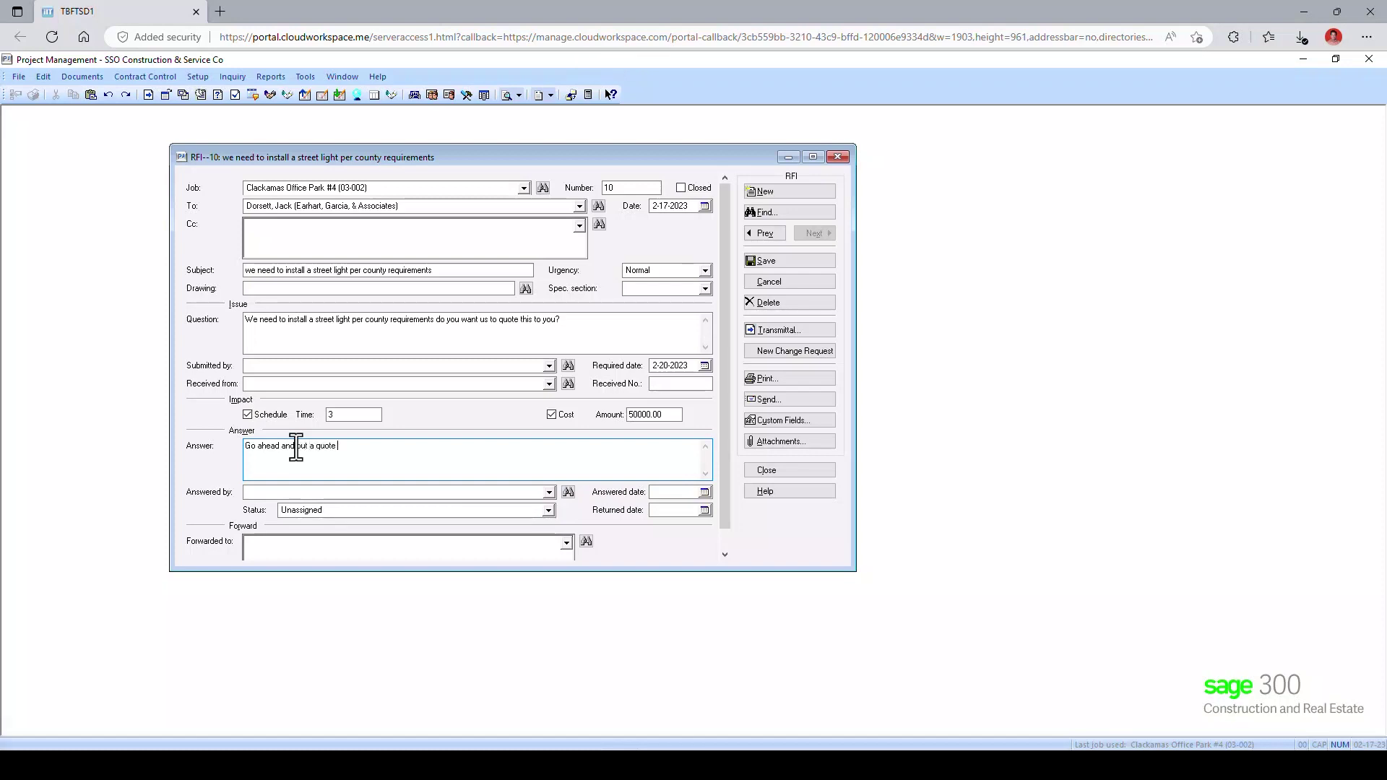
text(together.)
click(778, 349)
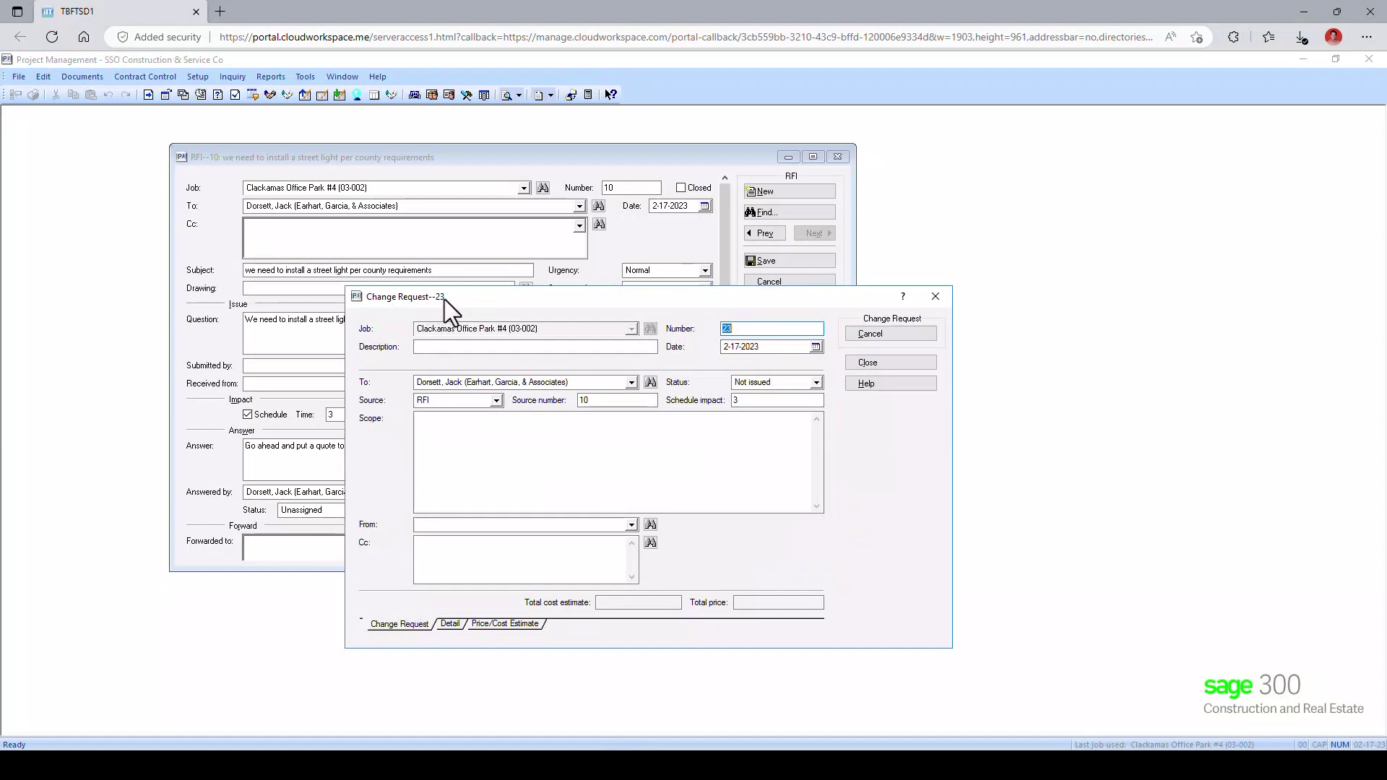
Enter 'Streetlight and other improvements' as the description and copy it into Scope.
click(528, 347)
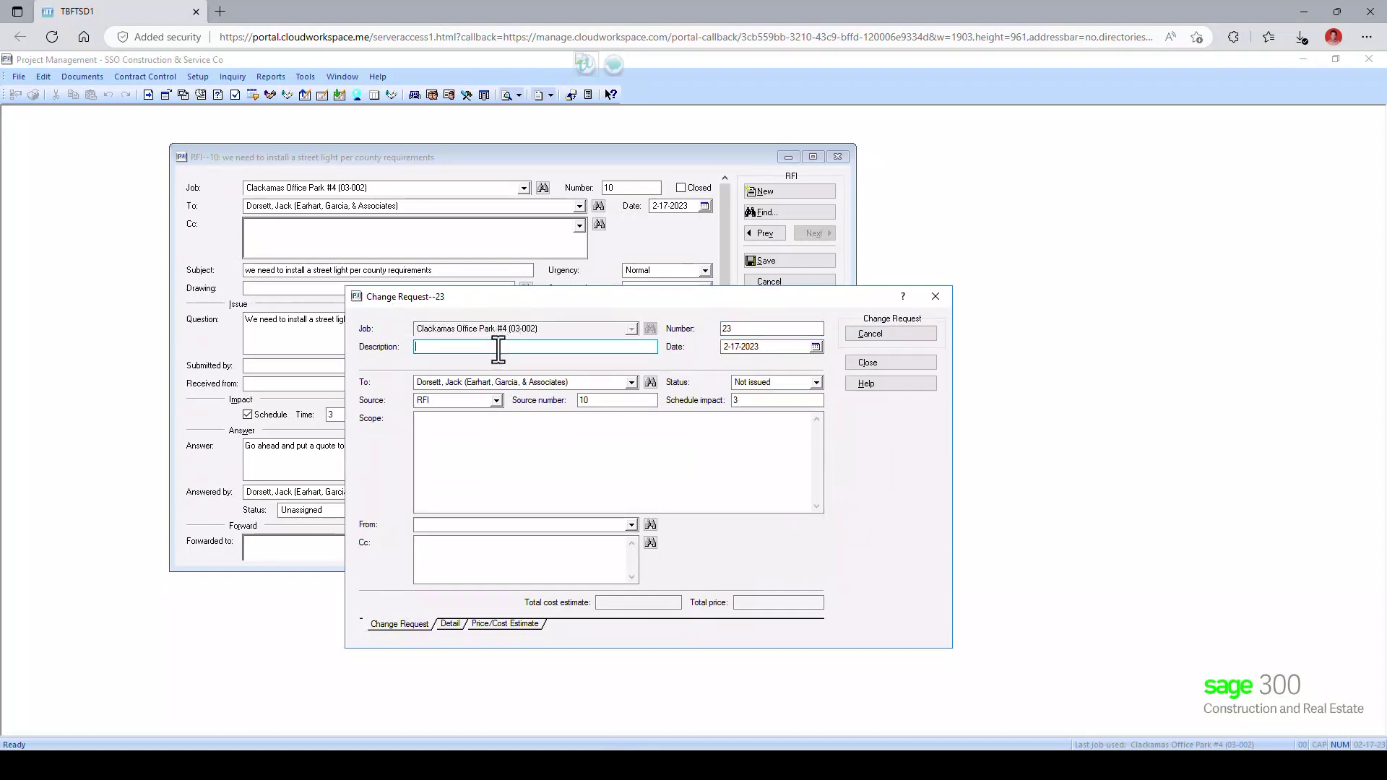
text(Street)
text(light and other)
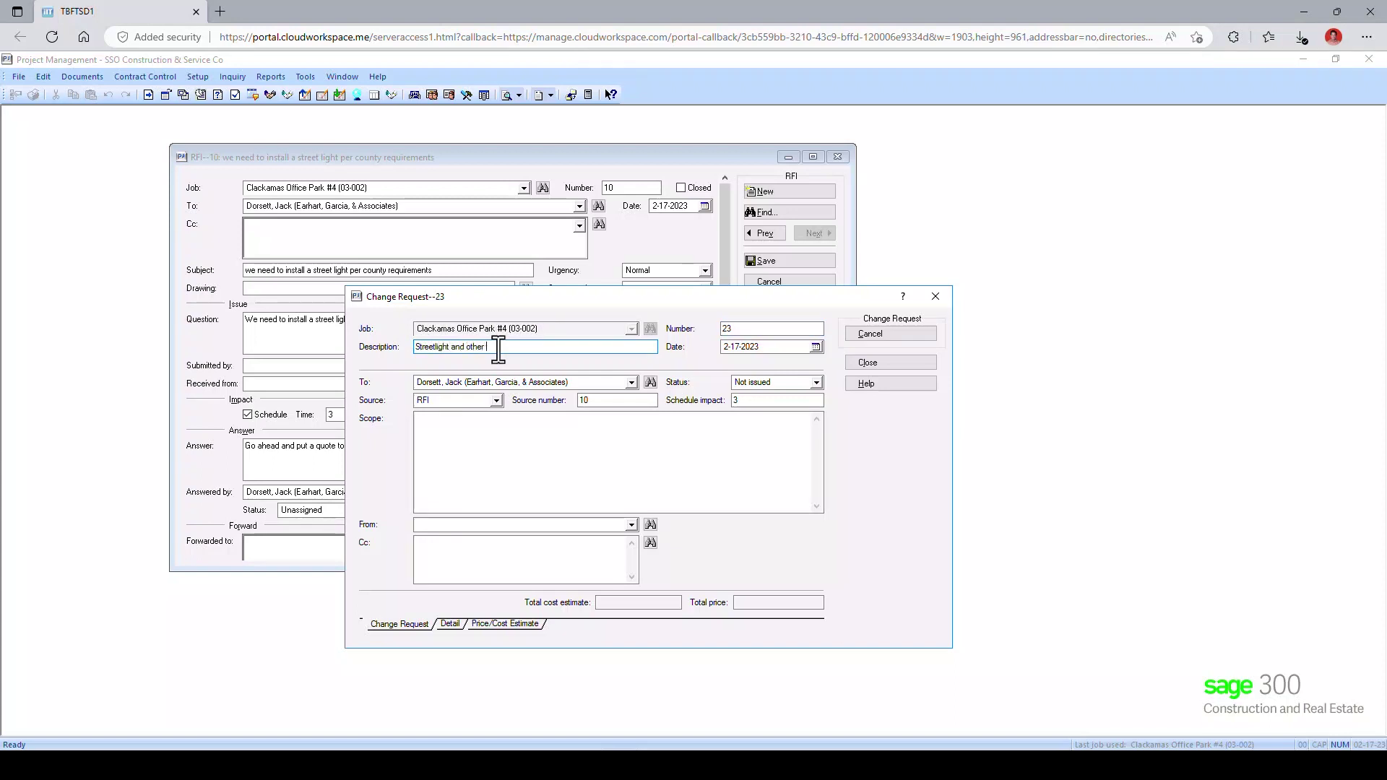
text(improv)
text(ements.)
double_click(505, 347)
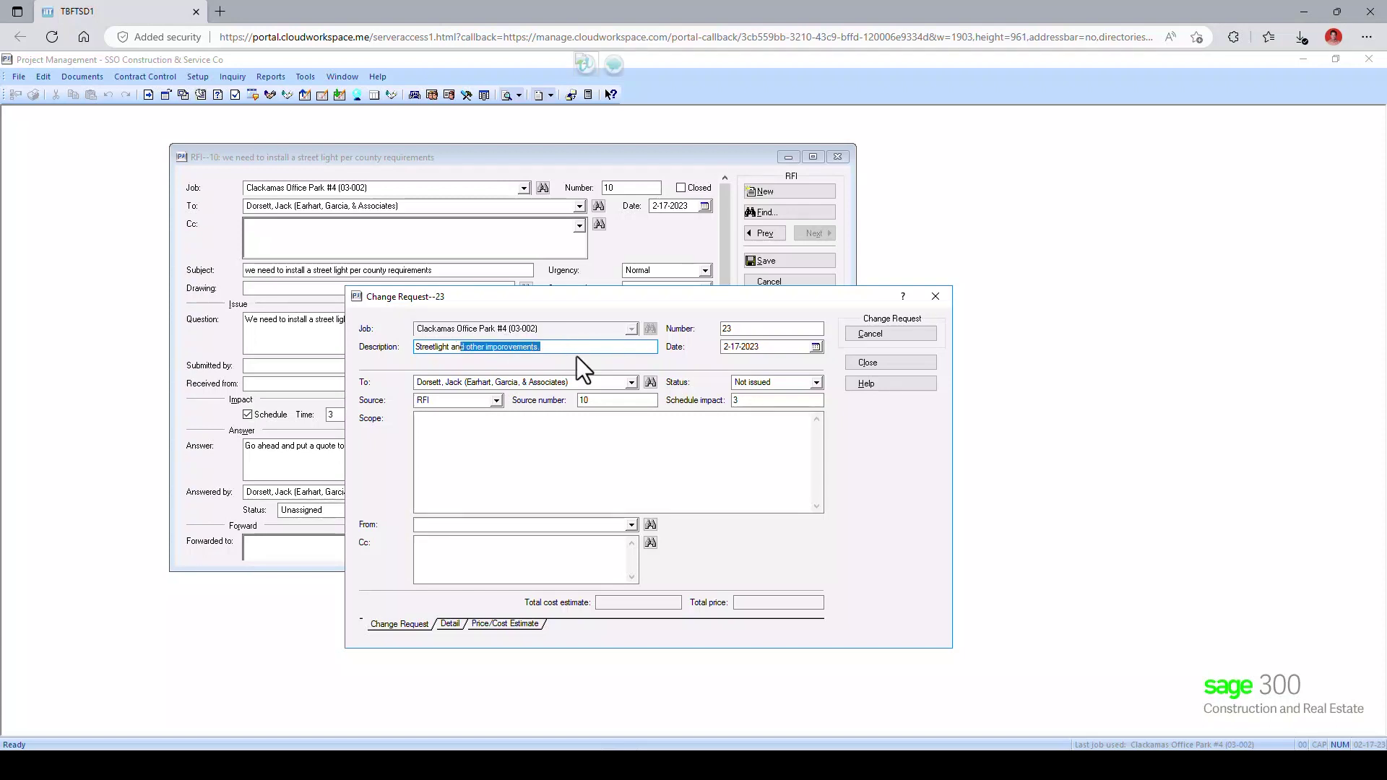
click(565, 347)
drag(564, 348, 358, 348)
click(497, 447)
key(ctrl+v)
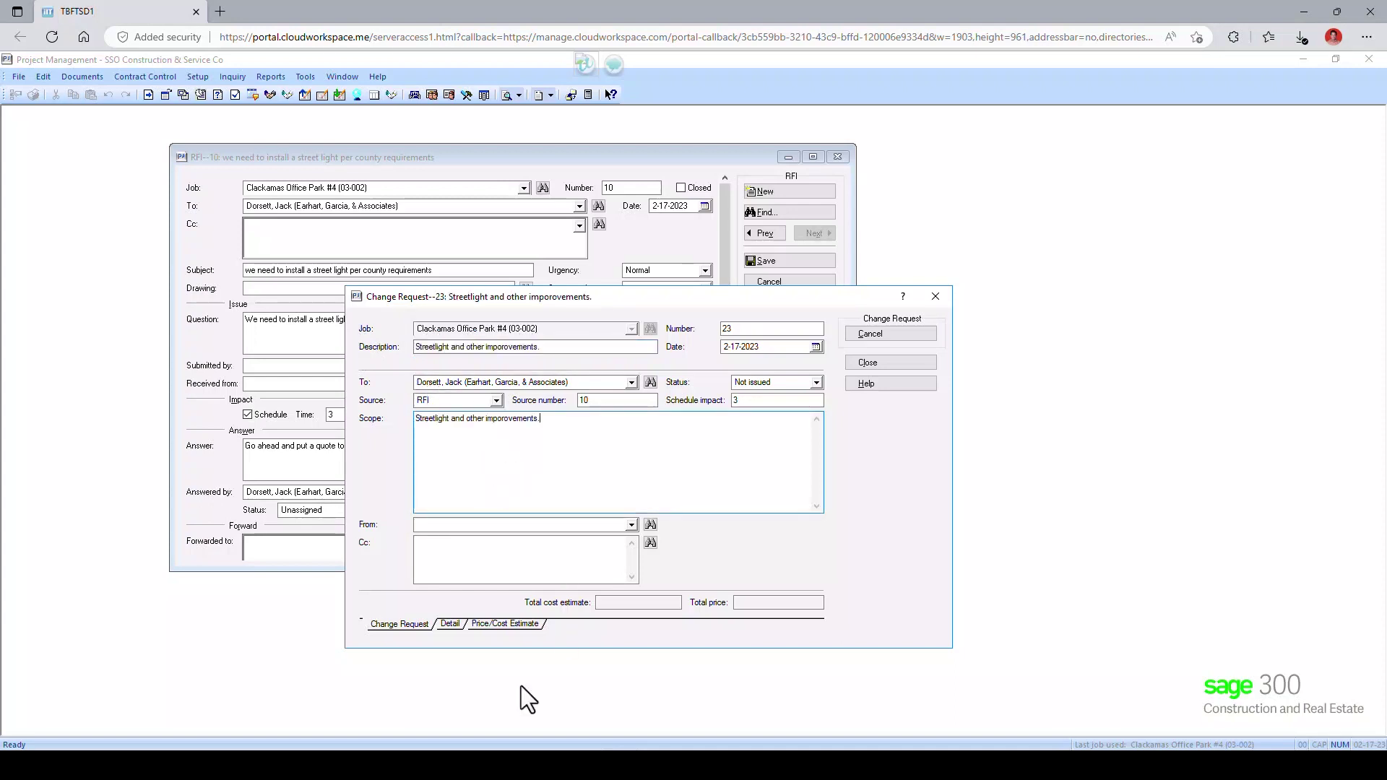
Price a 2-050 Demolition line at labor 1,500, material 1,000, subcontract 60,000, then close.
click(496, 622)
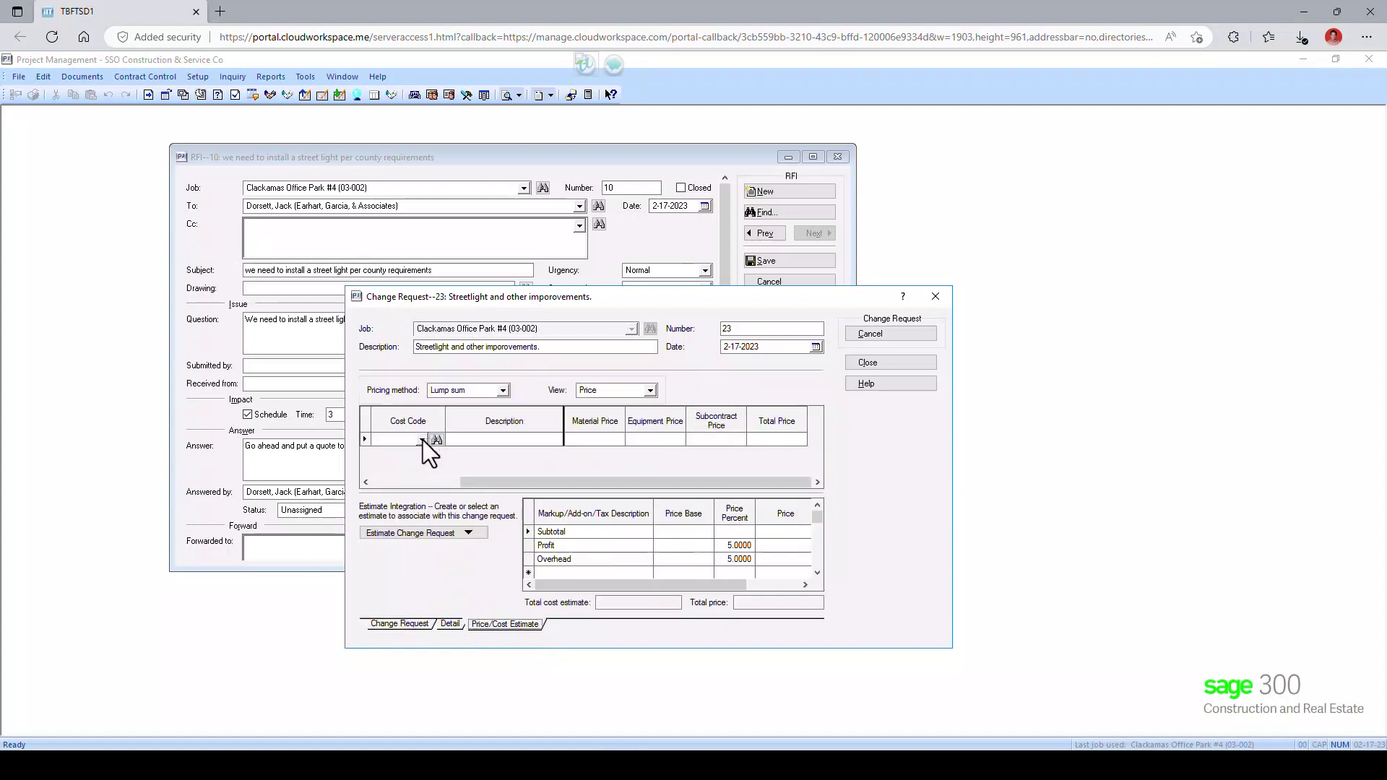
click(423, 440)
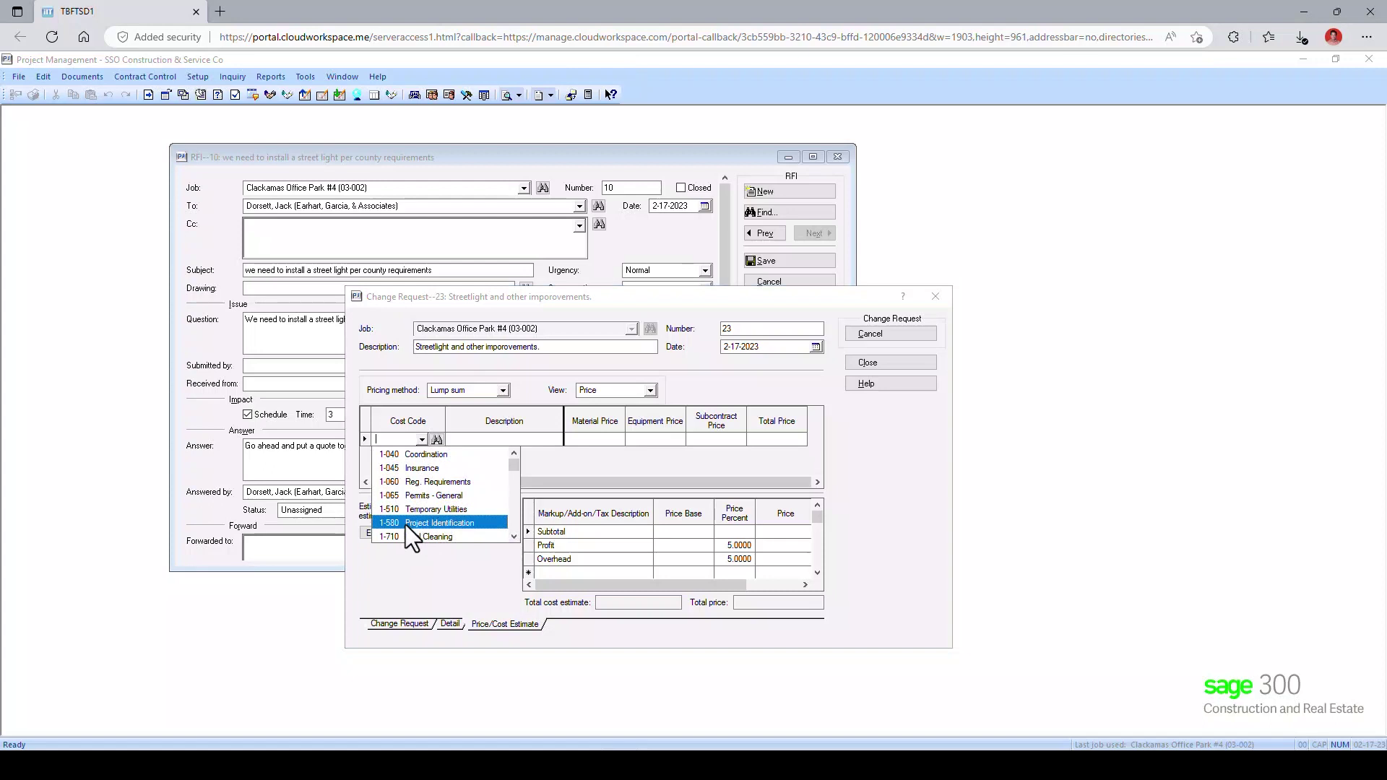
click(513, 536)
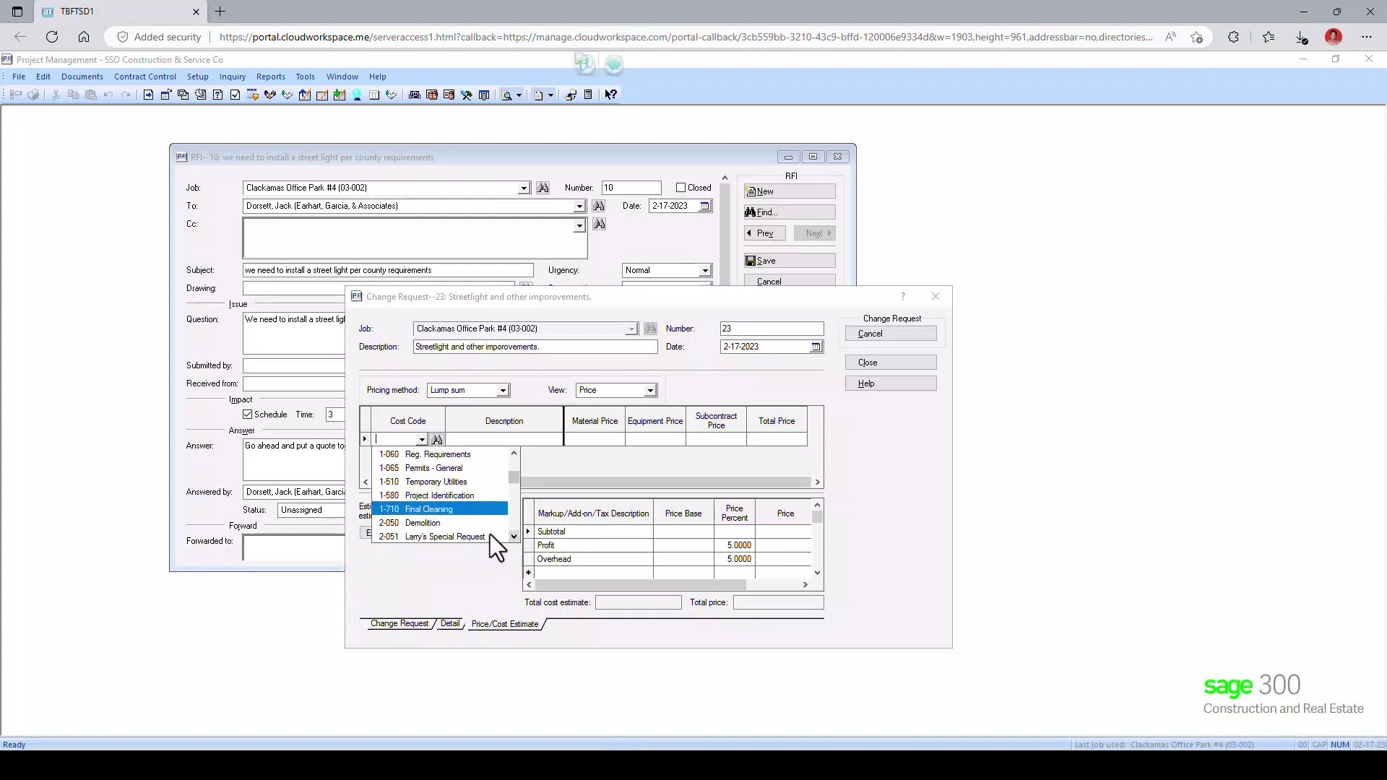
click(447, 522)
click(599, 439)
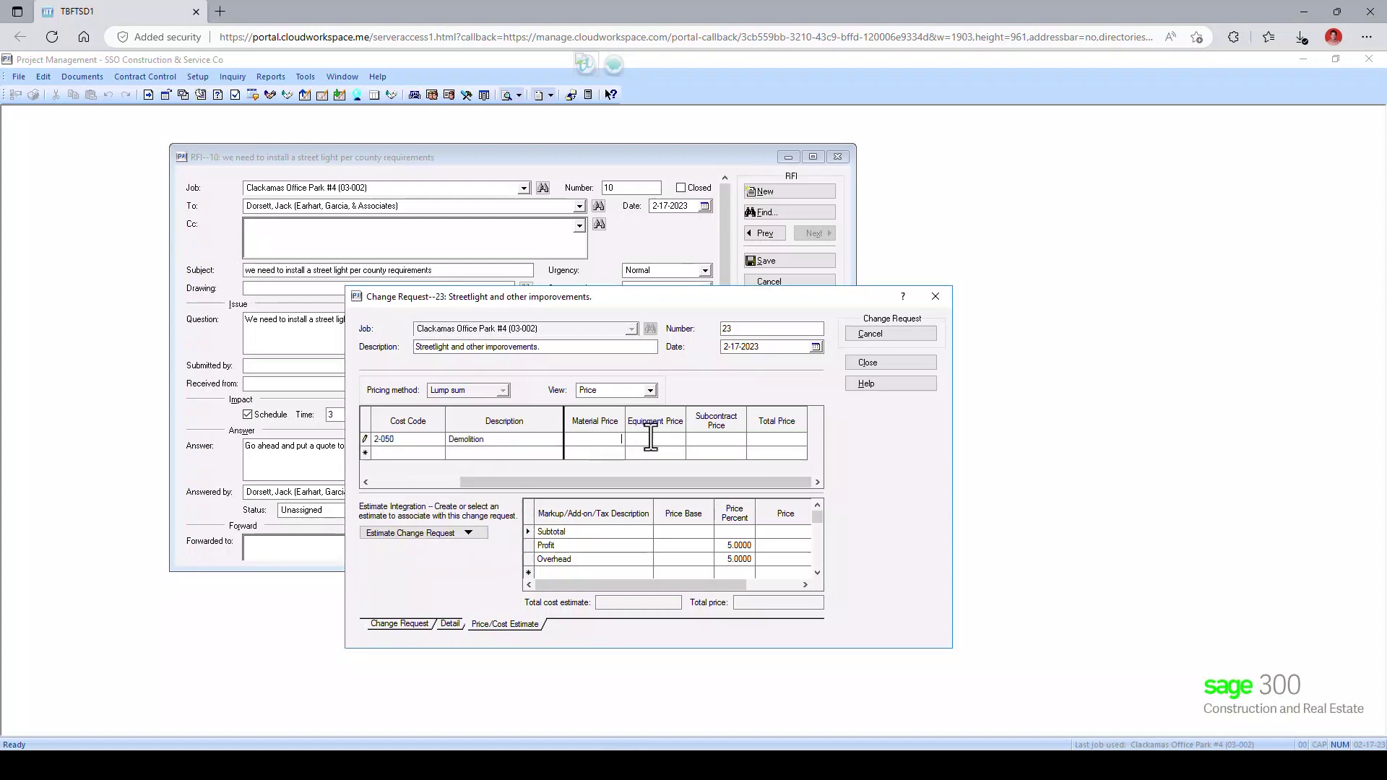
drag(524, 481, 416, 484)
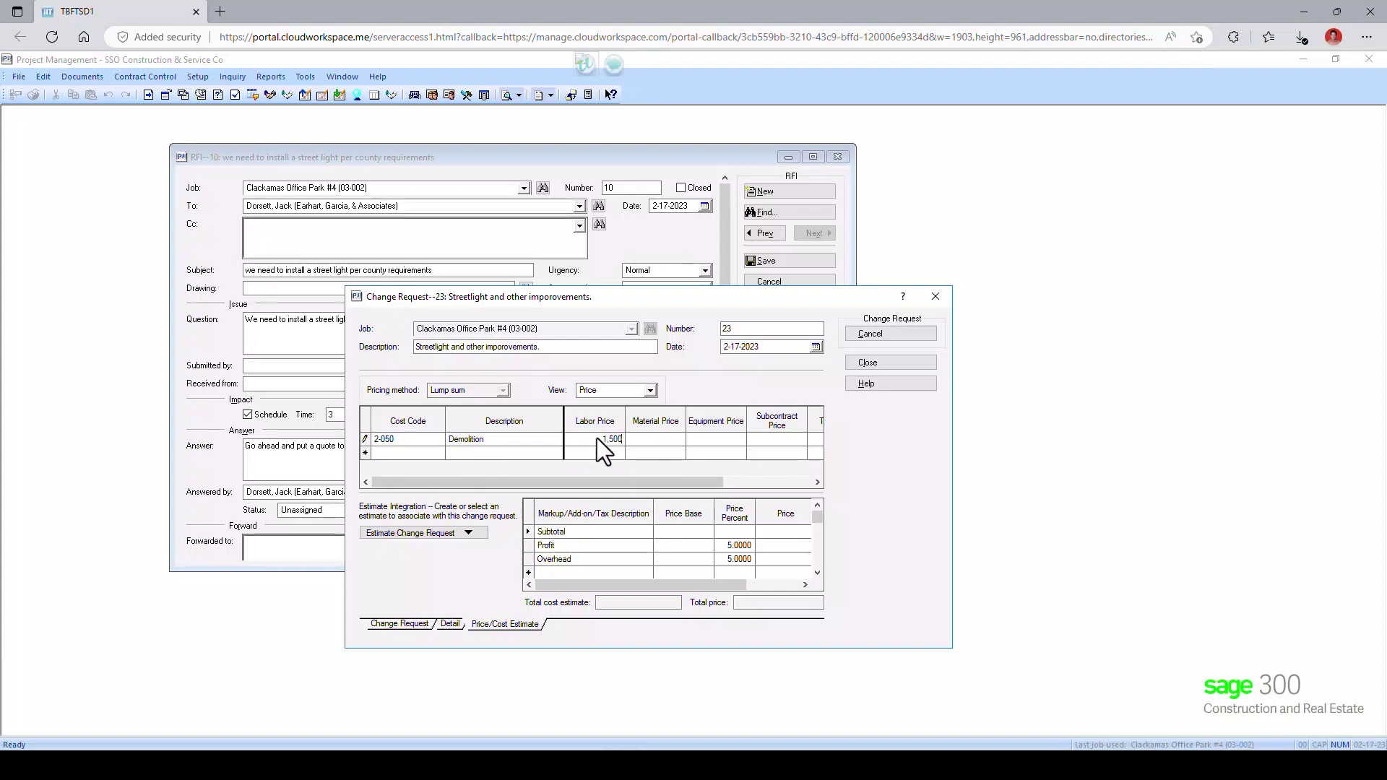
click(664, 440)
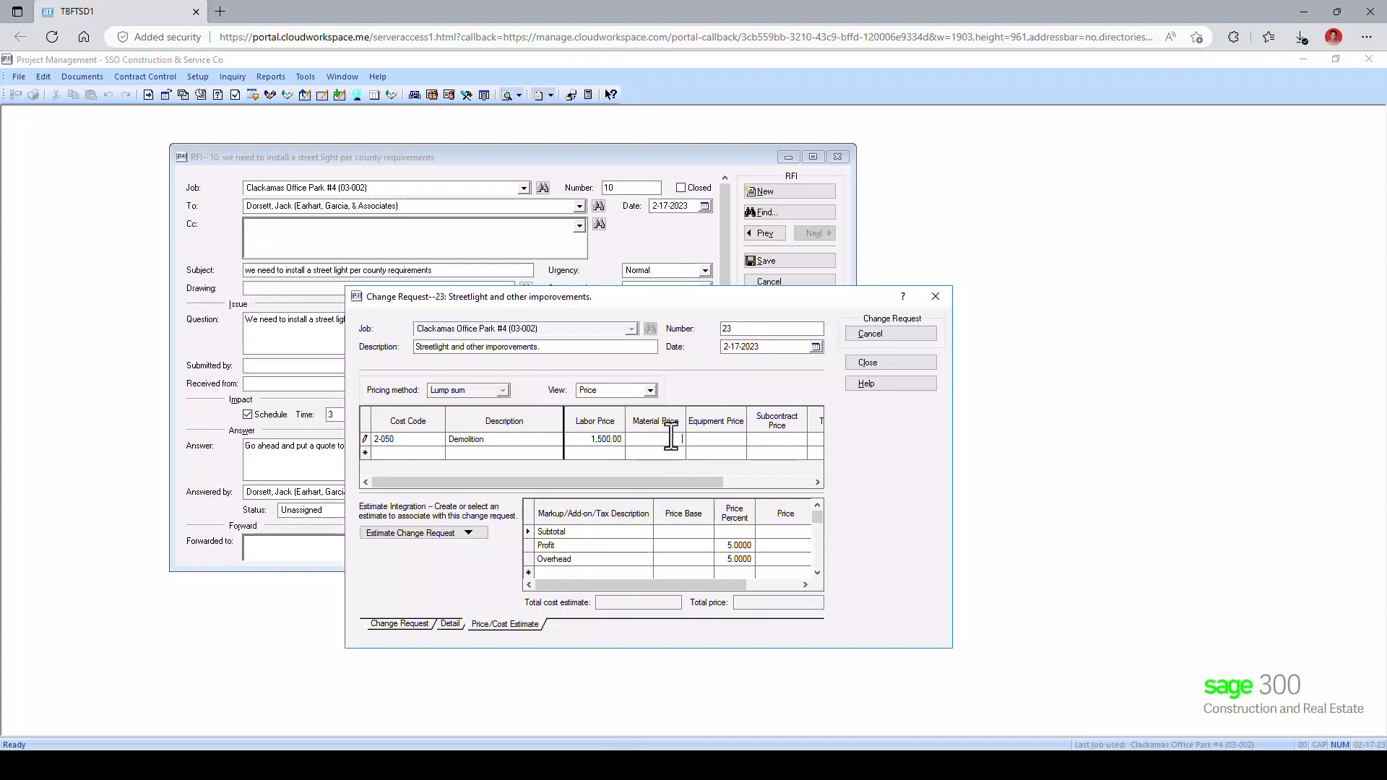
text(1,000)
key(Tab)
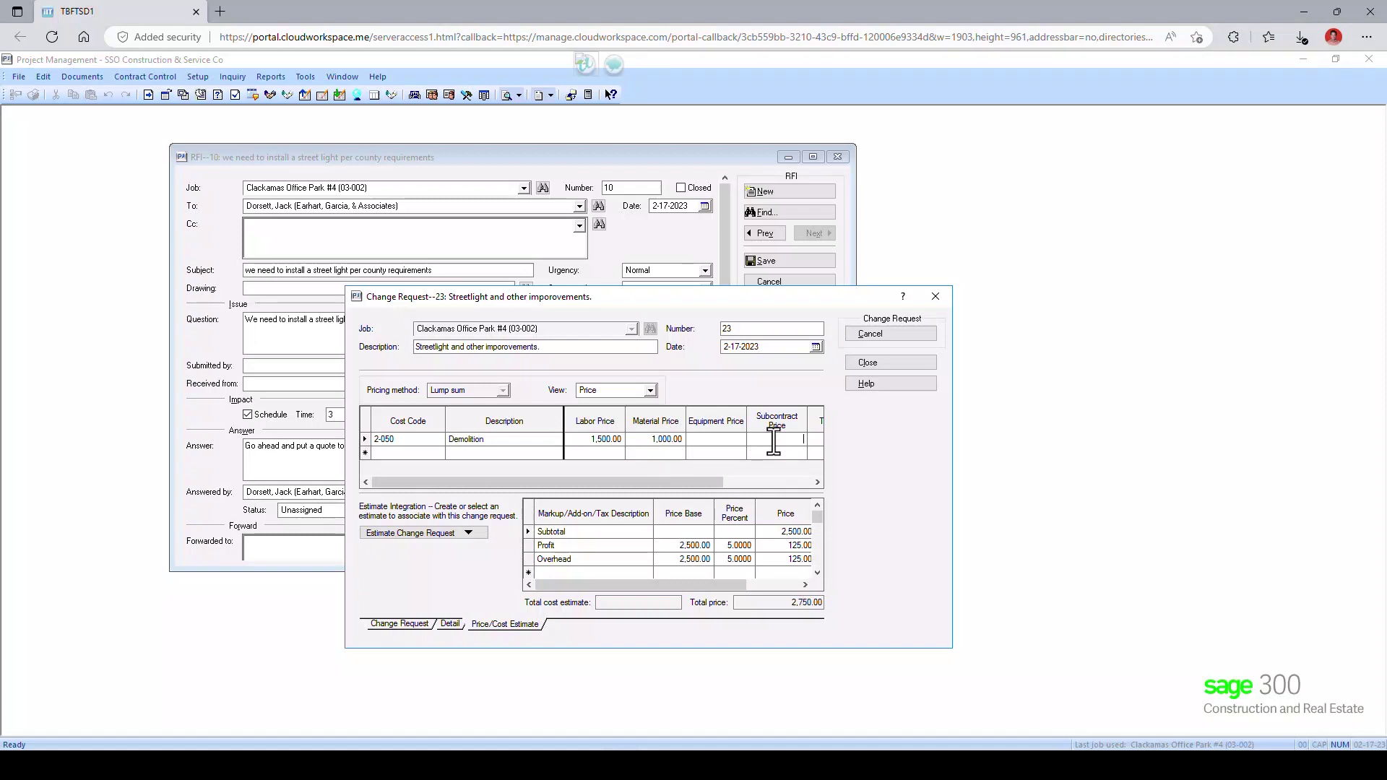
text(2)
text(000)
key(Tab)
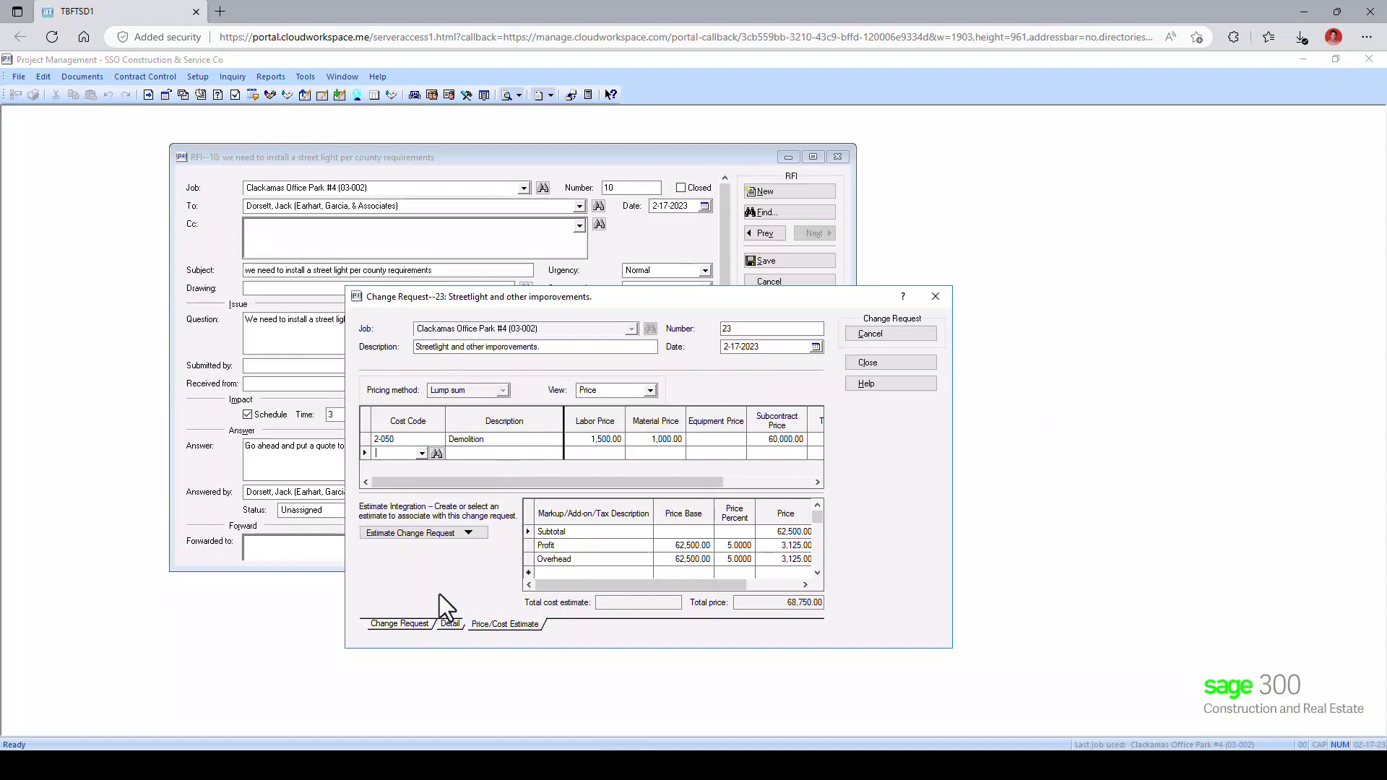
click(871, 365)
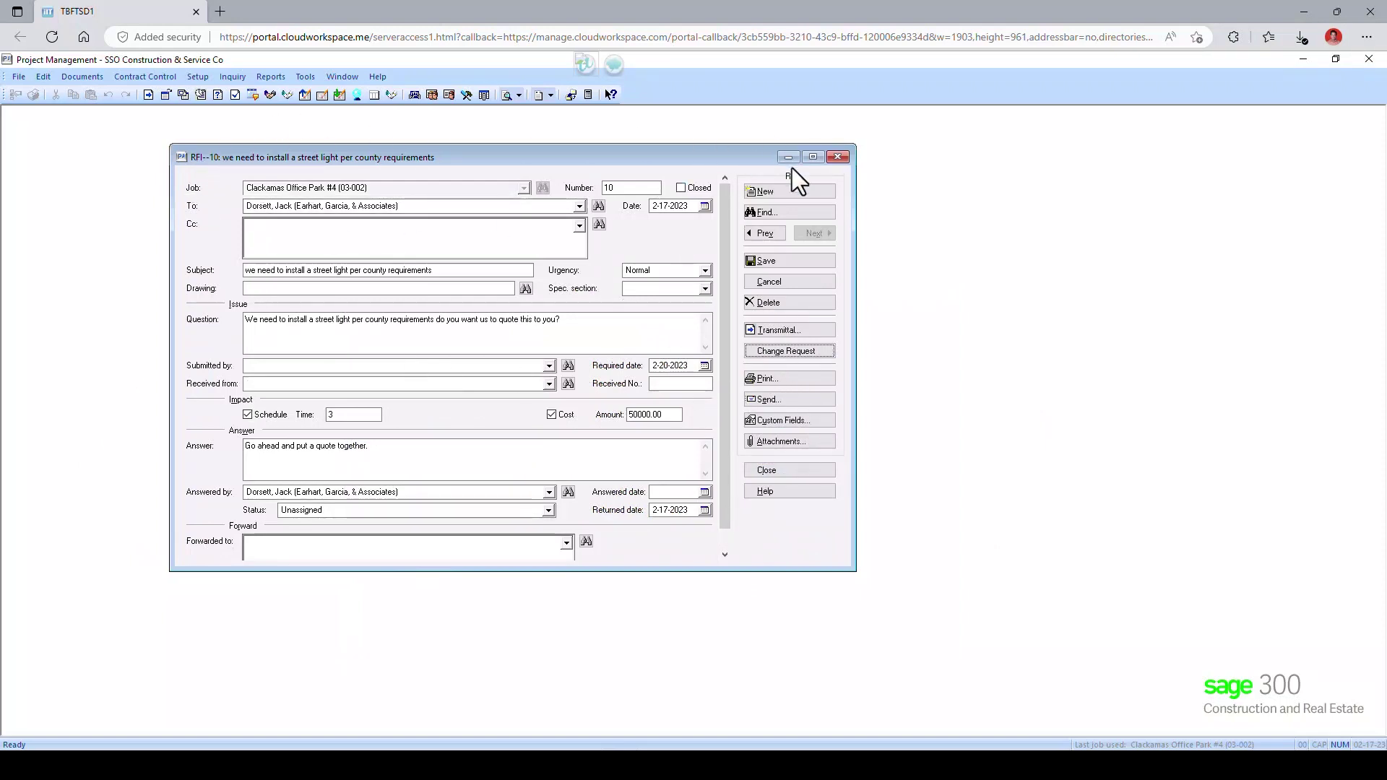
Save and close RFI 10, then select change request 23 in the change request list.
click(789, 262)
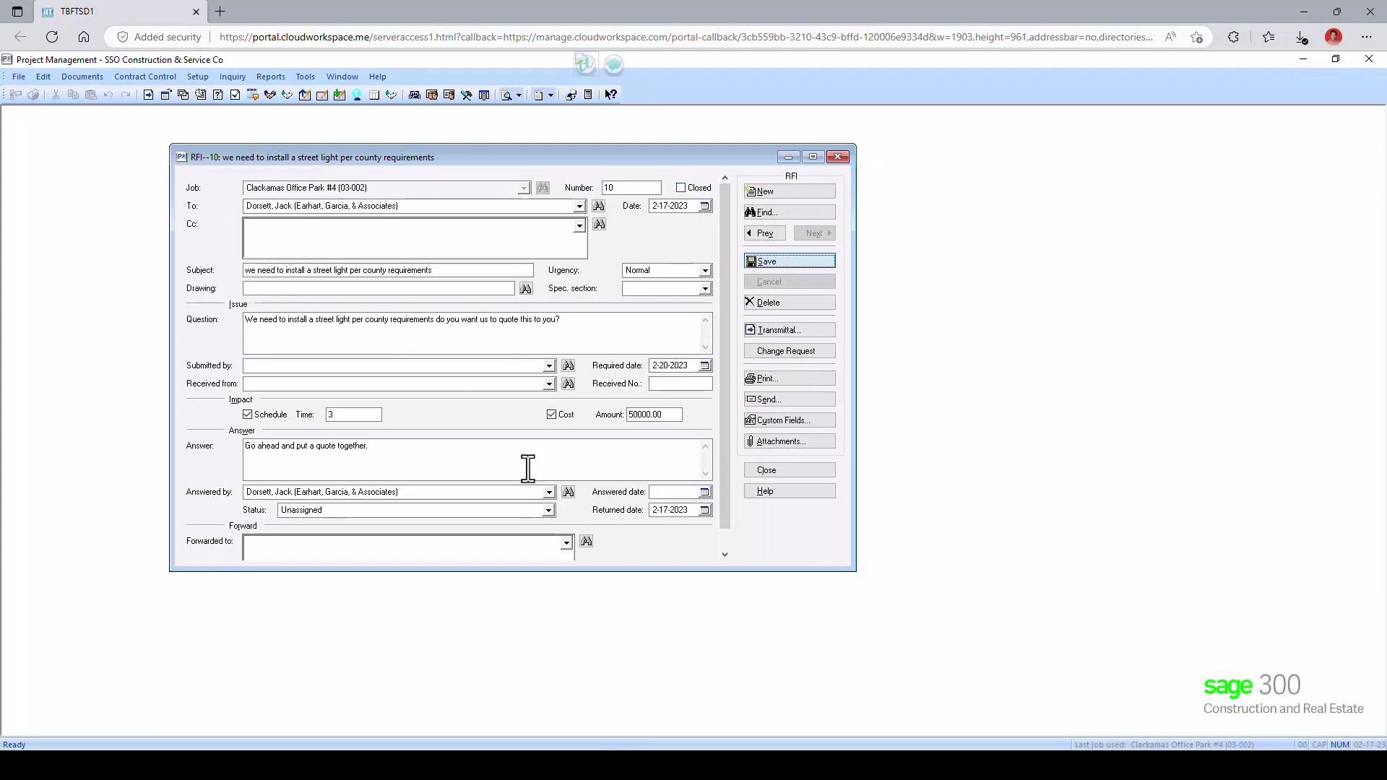
click(784, 469)
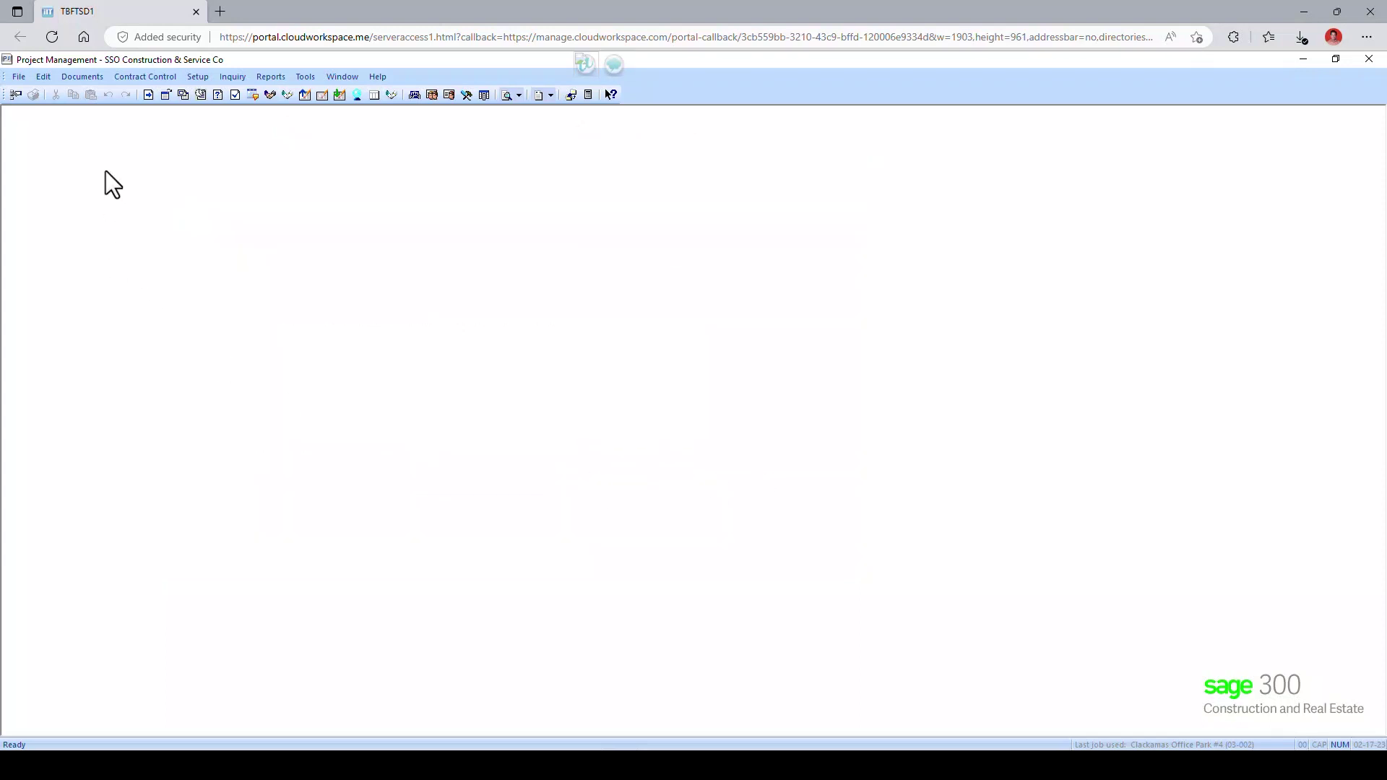
click(169, 73)
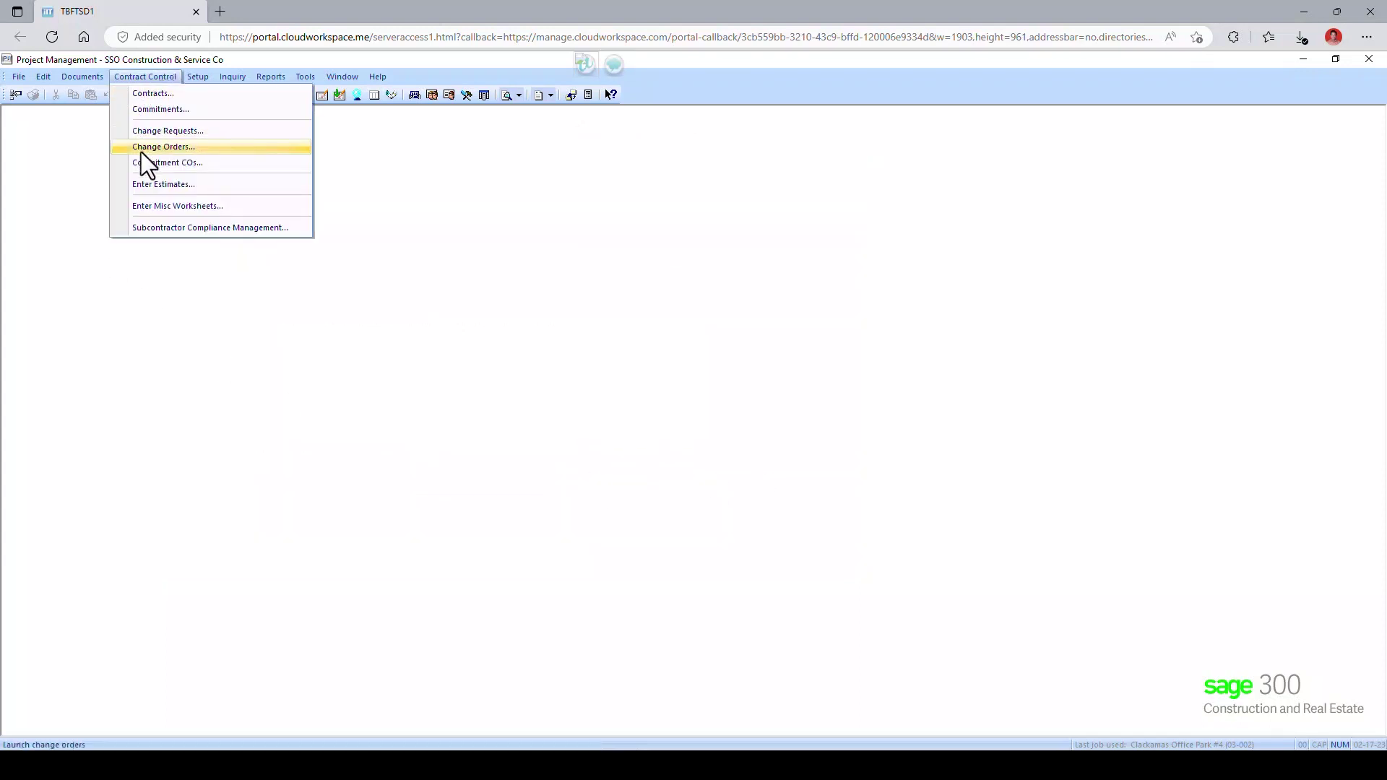
click(175, 131)
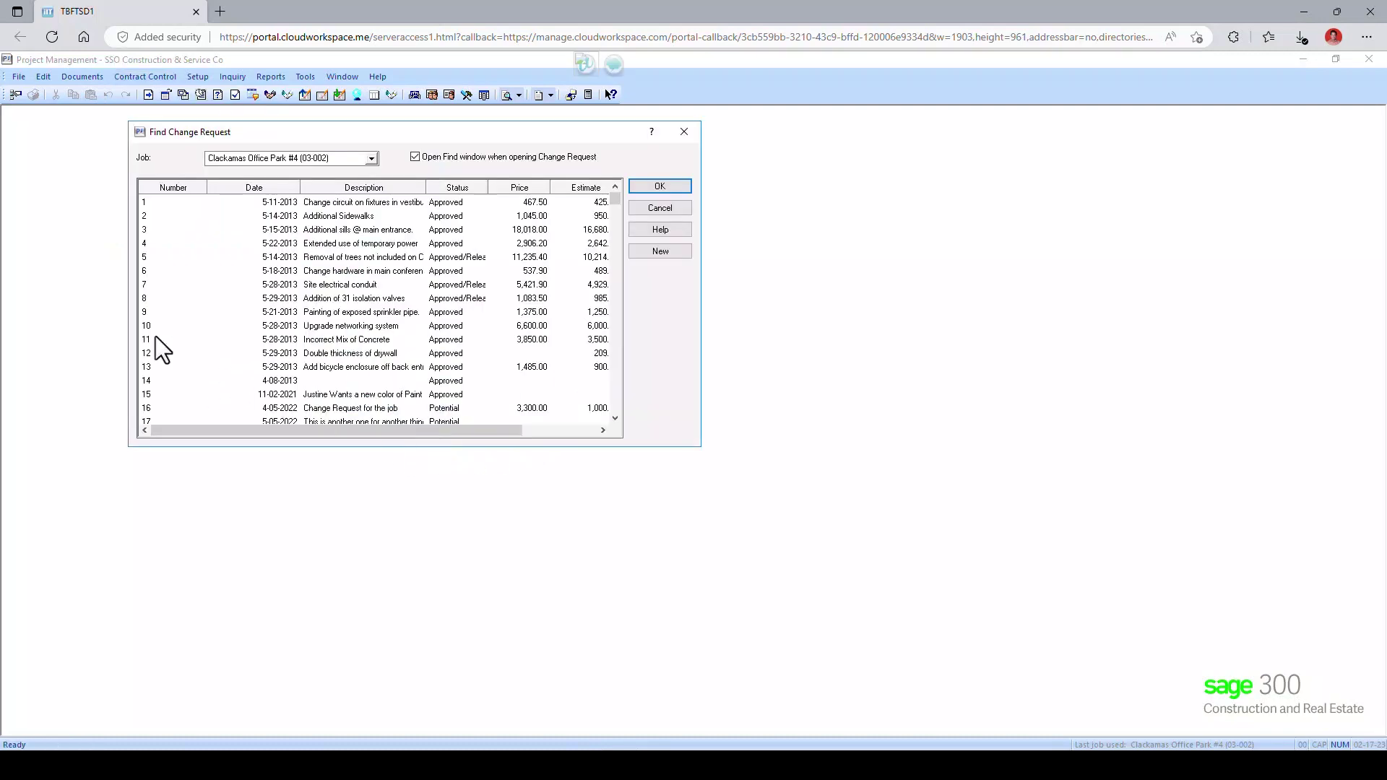
click(614, 418)
click(615, 419)
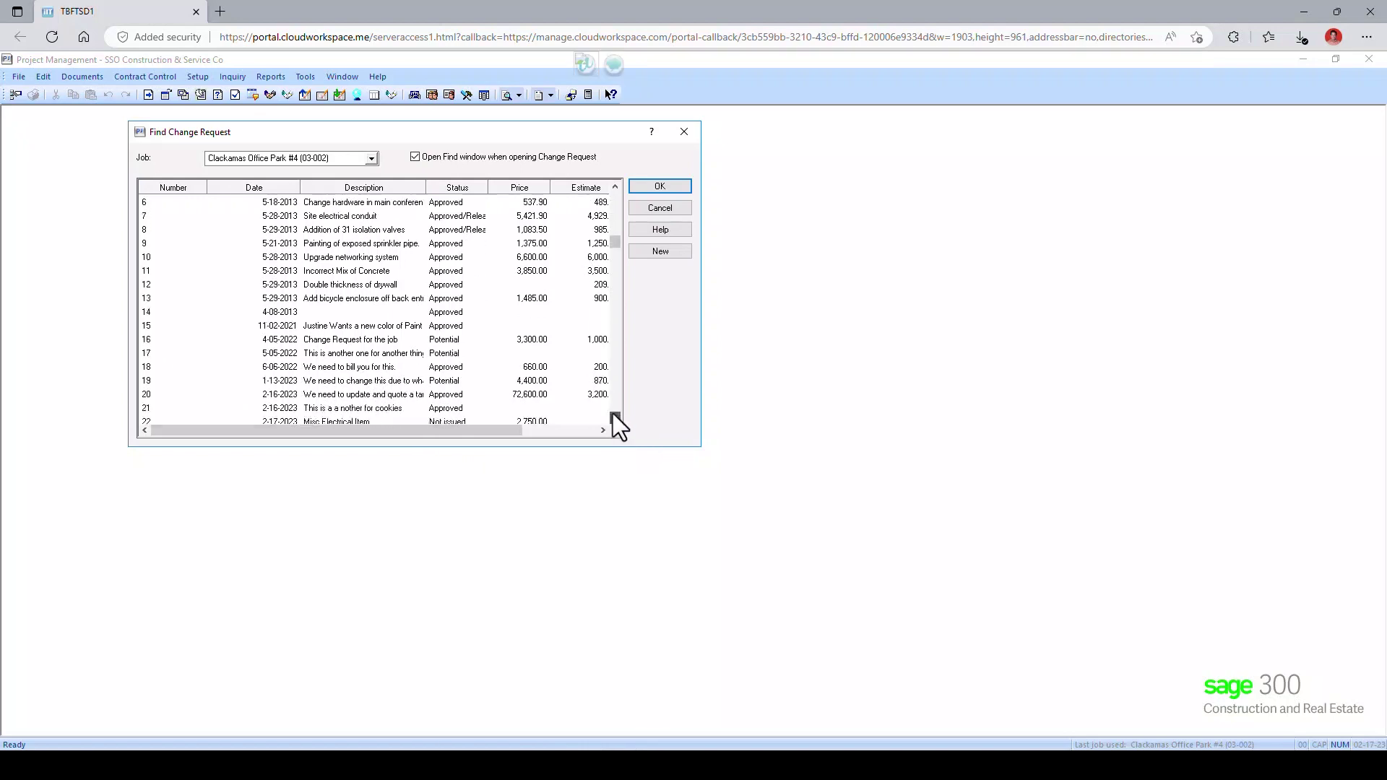
click(614, 418)
click(615, 418)
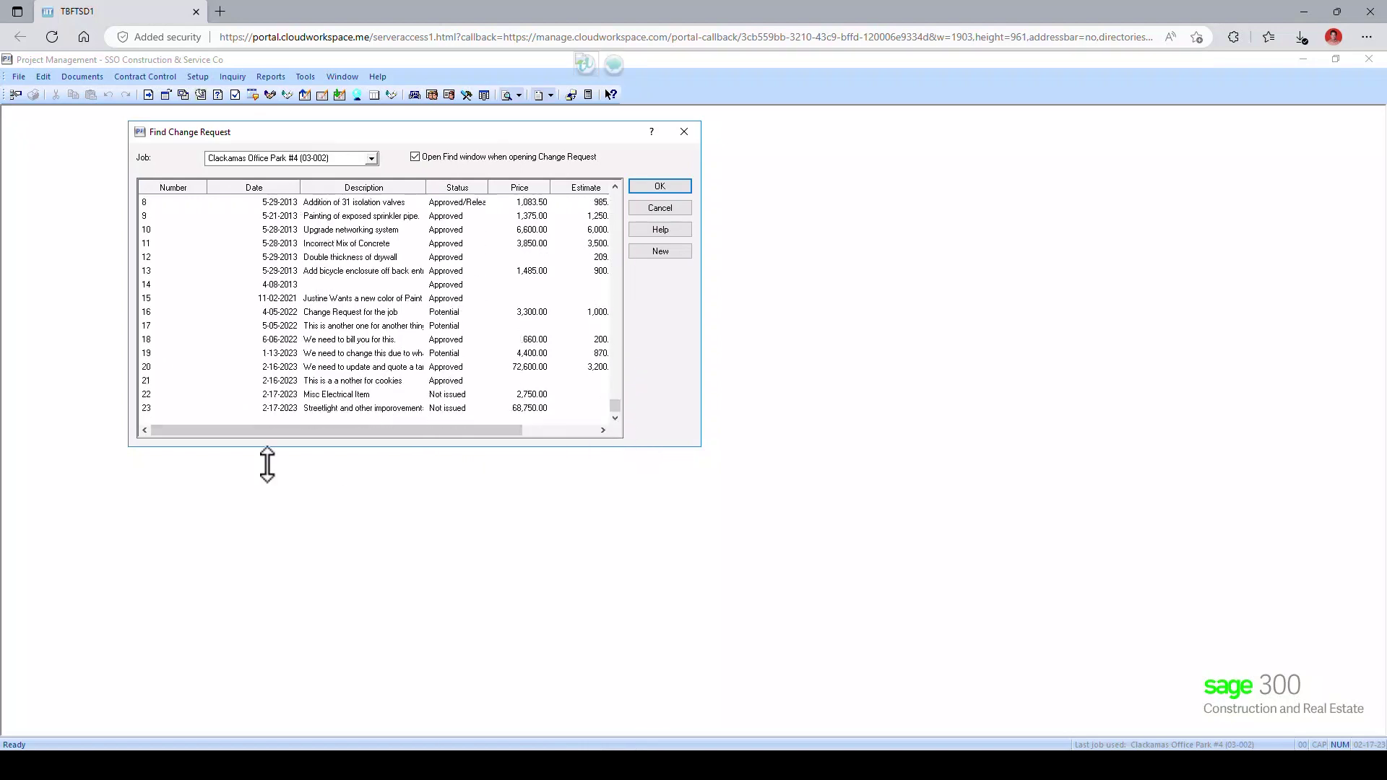
click(274, 408)
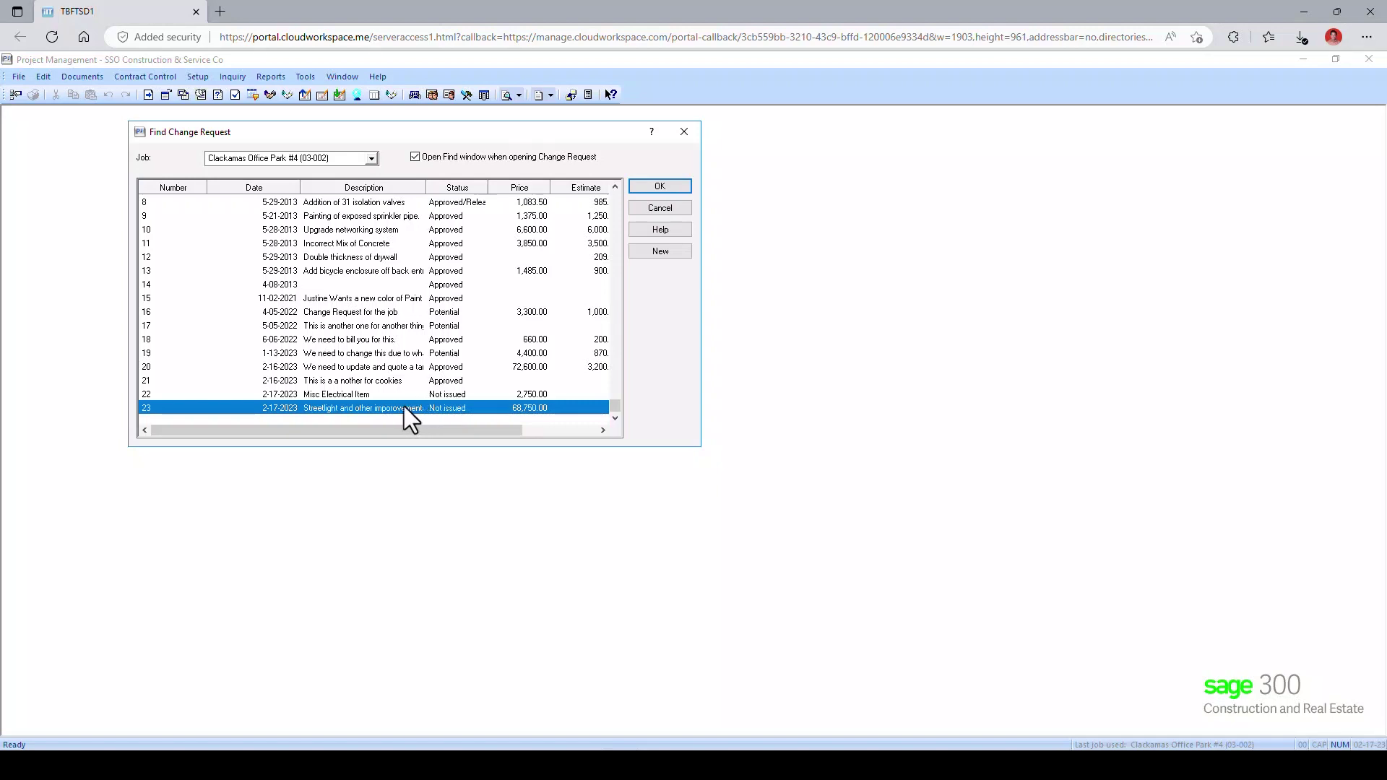
double_click(305, 410)
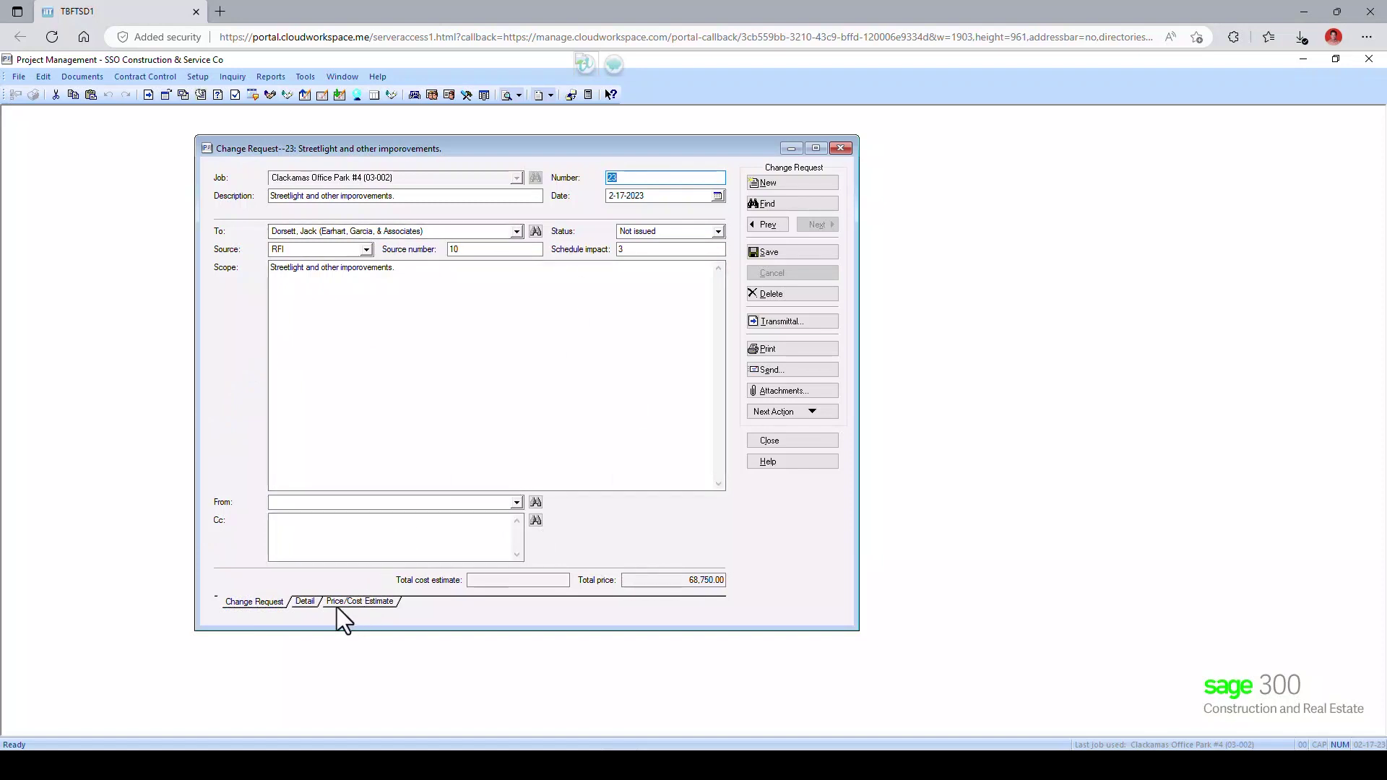
click(355, 601)
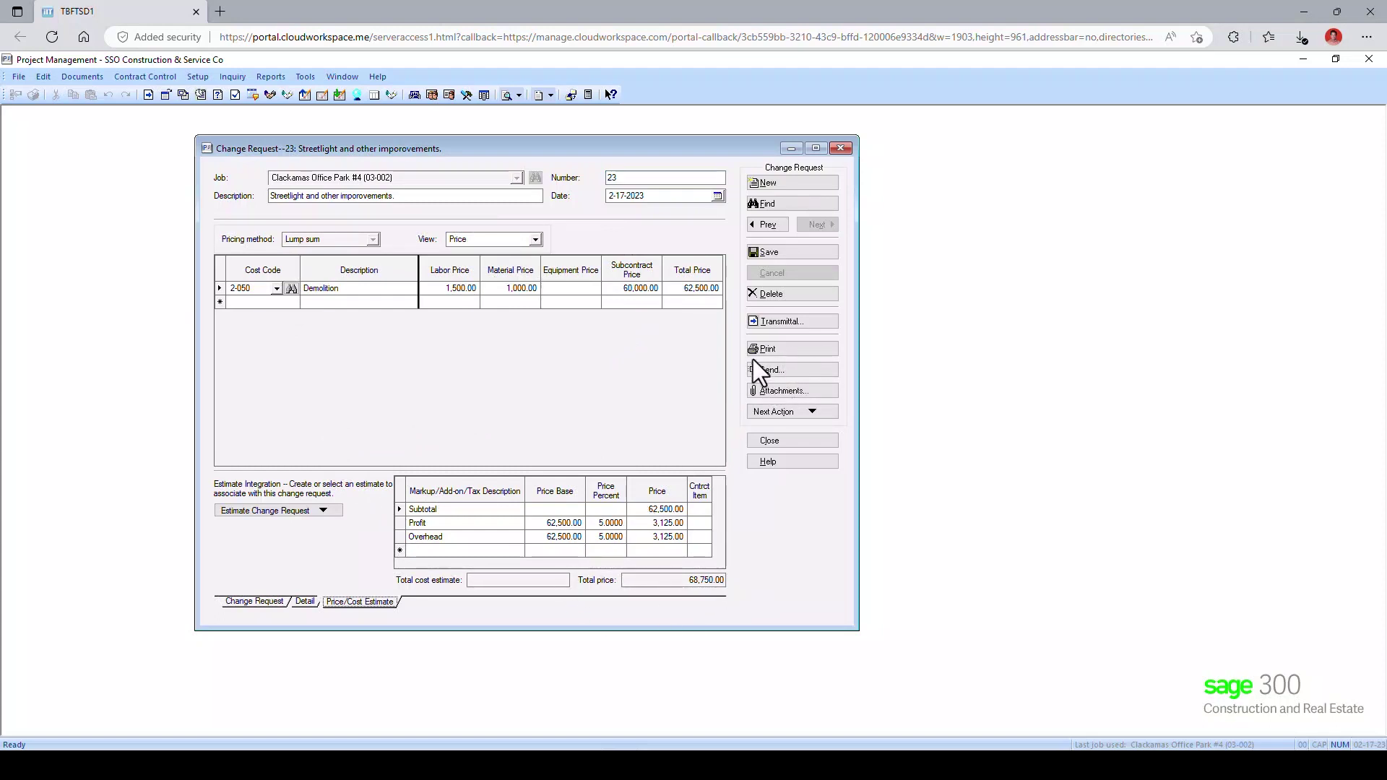
click(778, 348)
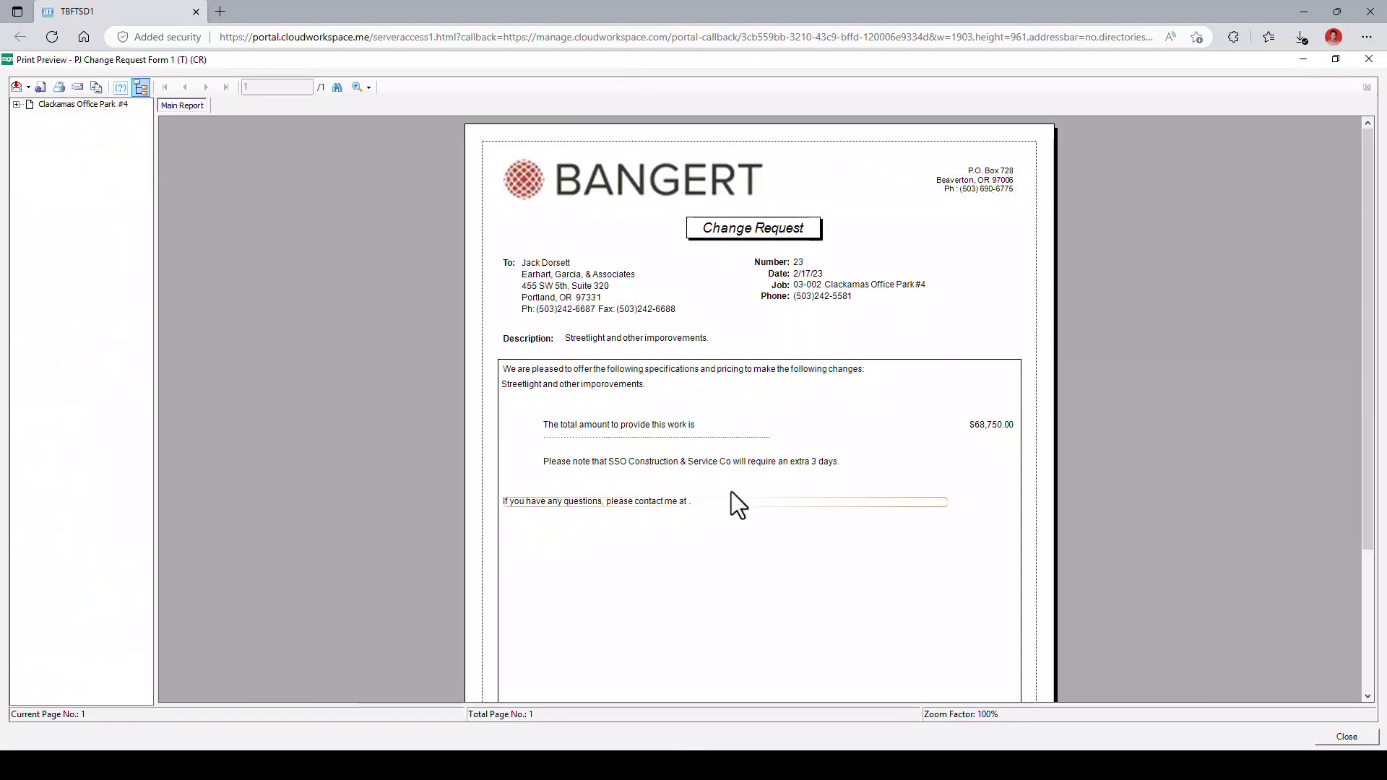
scroll(776, 486, down, 3)
scroll(775, 486, up, 3)
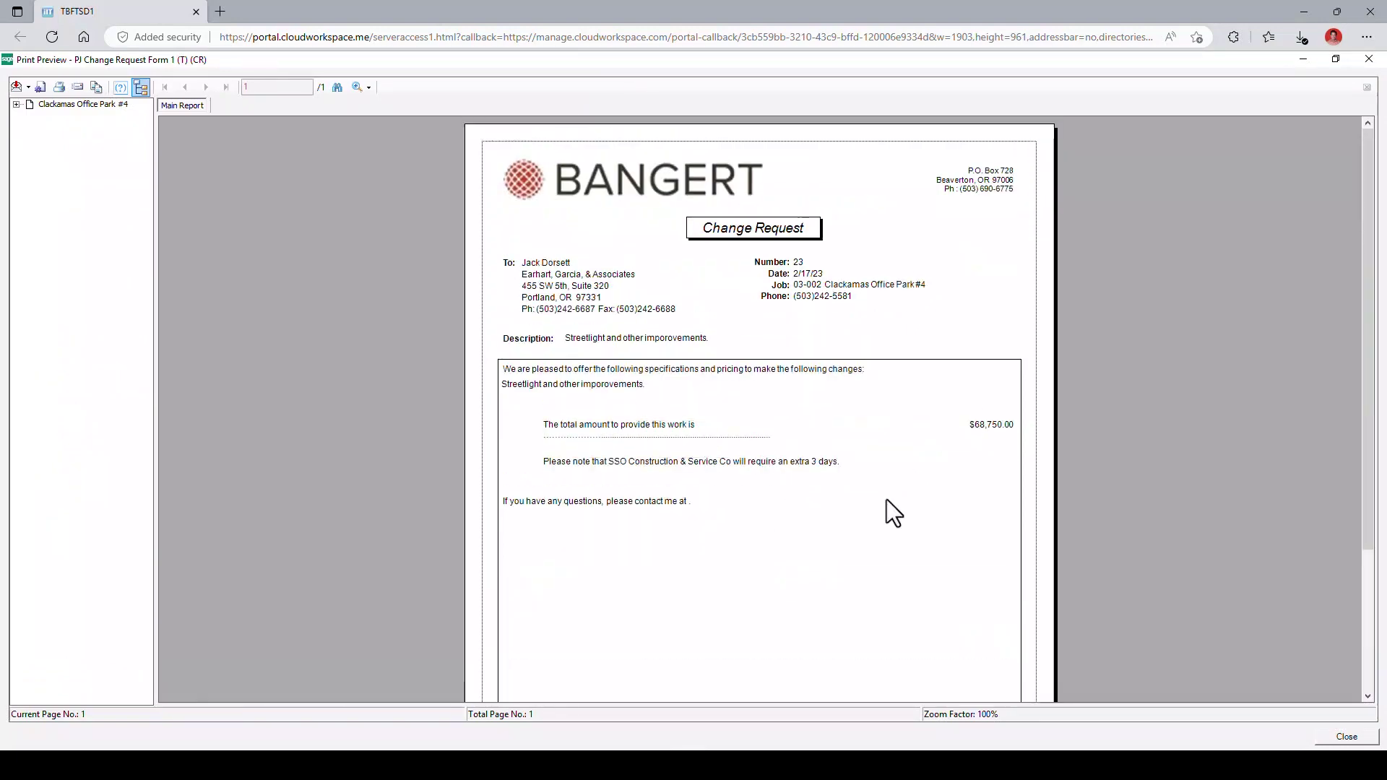
click(1346, 737)
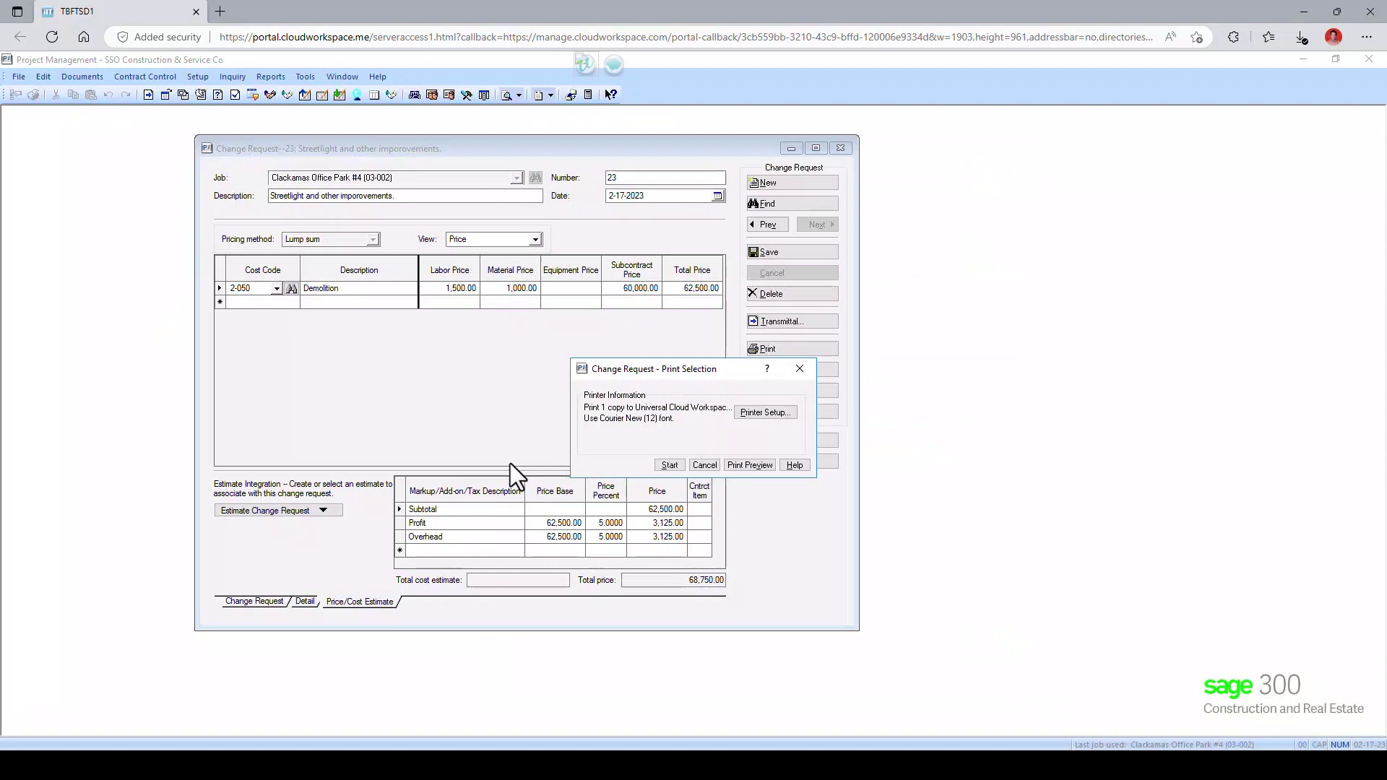
click(699, 465)
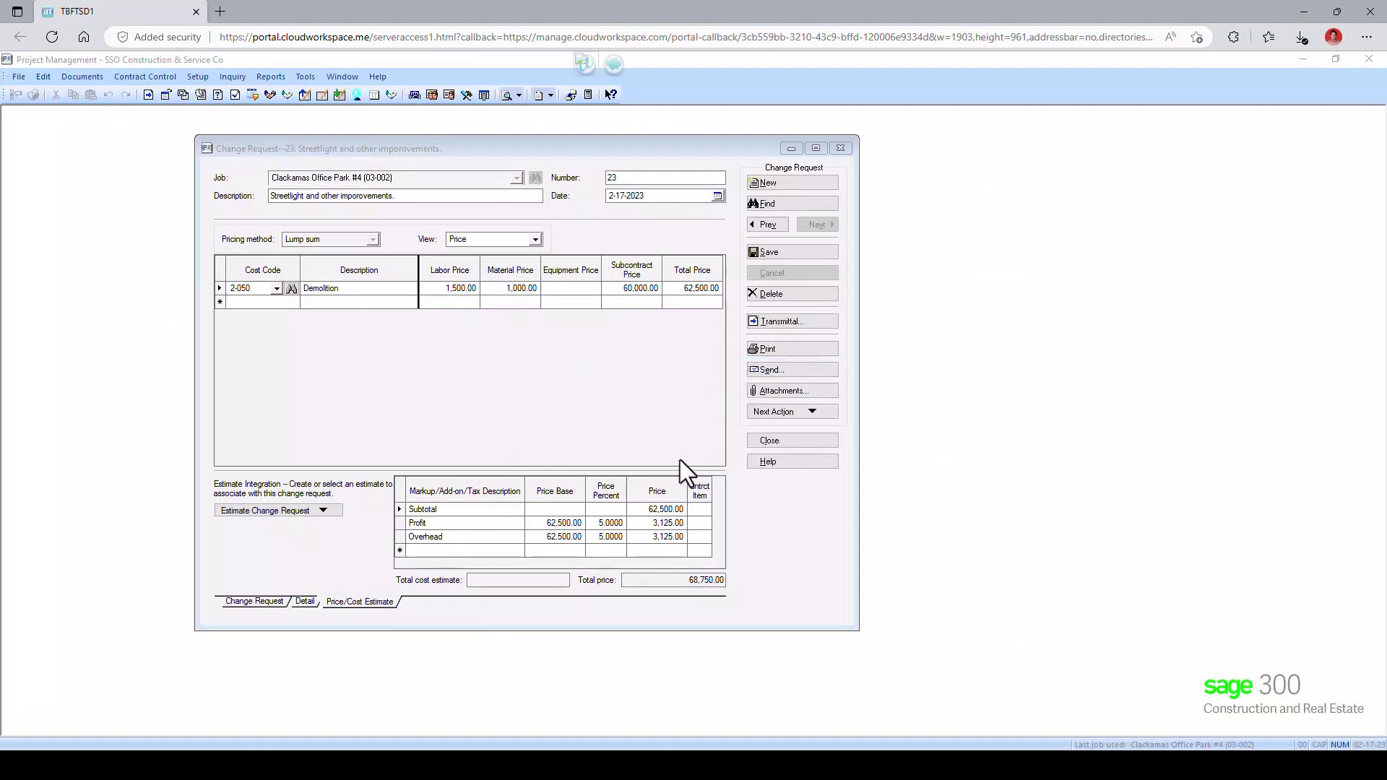
click(776, 443)
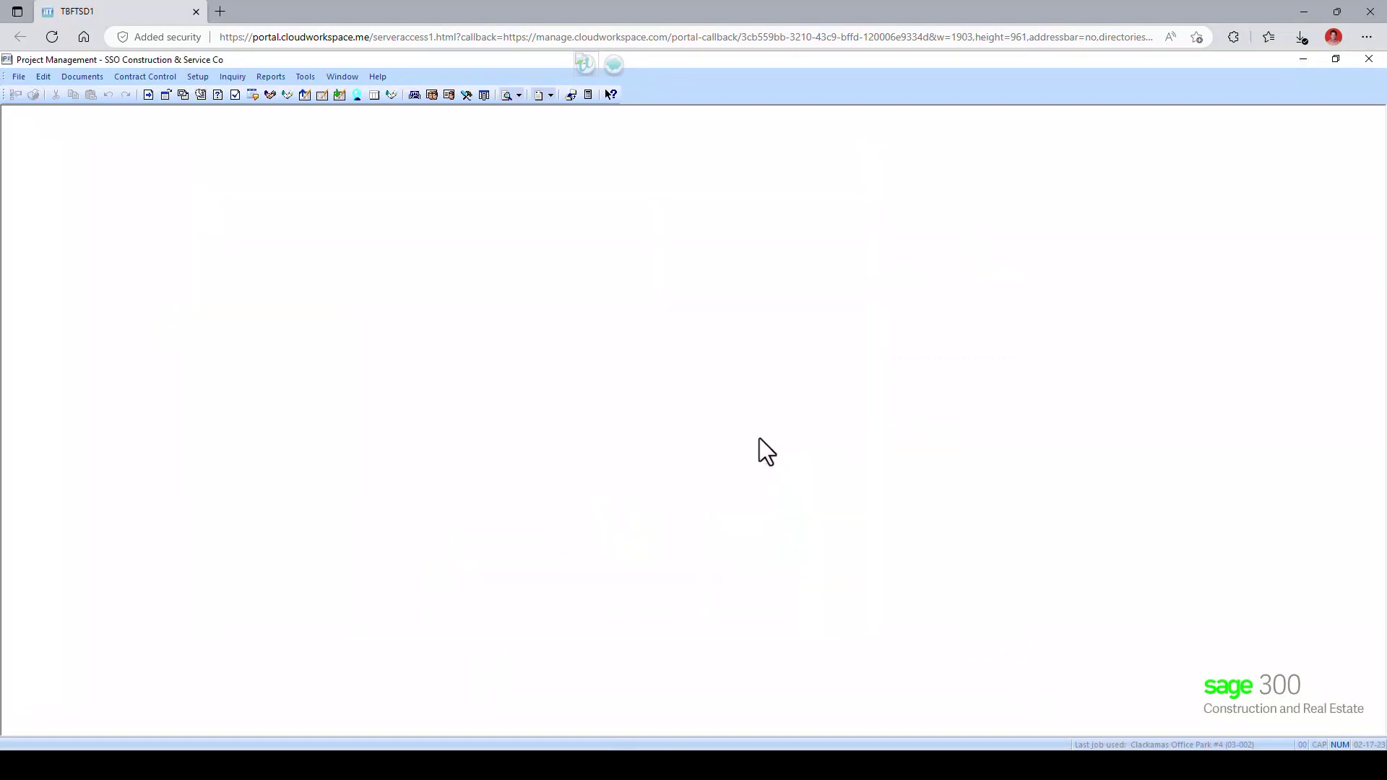
Create new change order 13 with description 'Several items you are going to pay us for'.
click(144, 76)
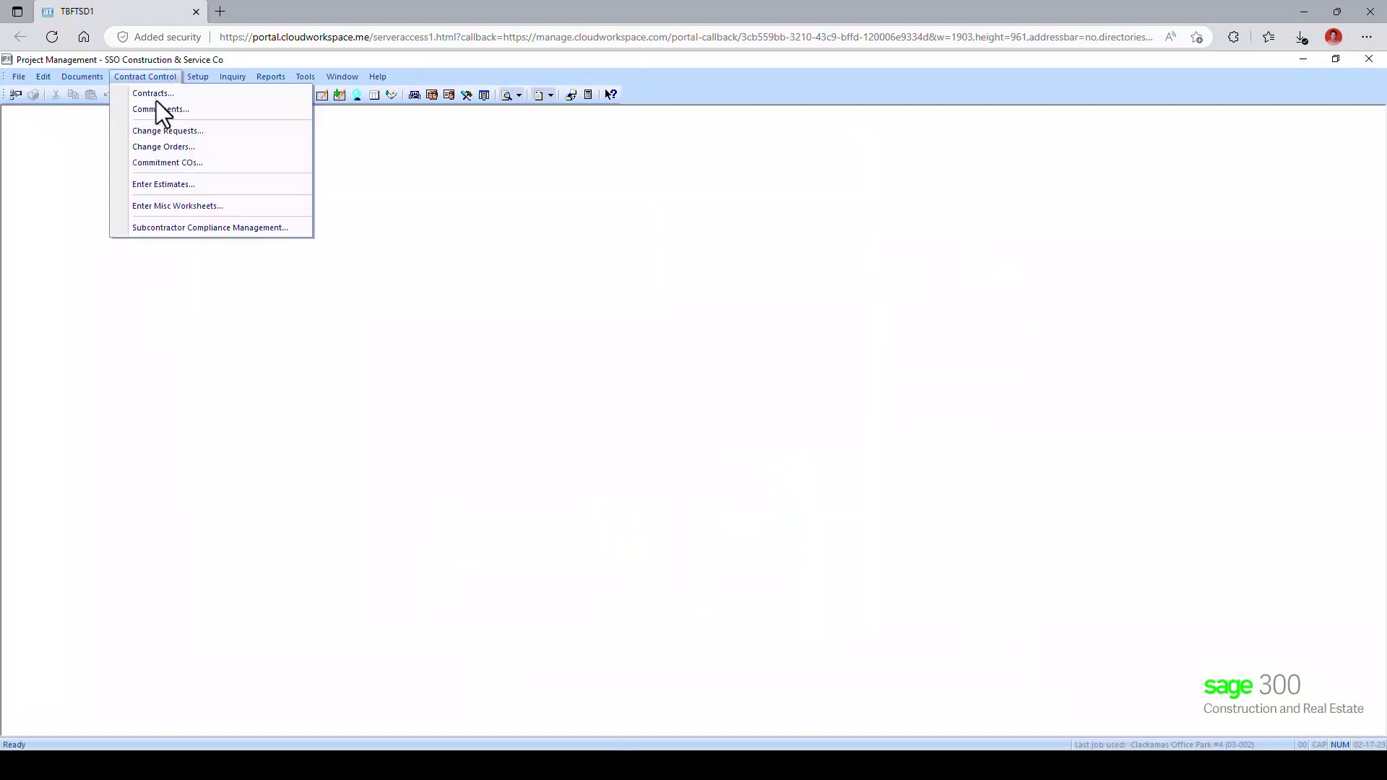
click(141, 150)
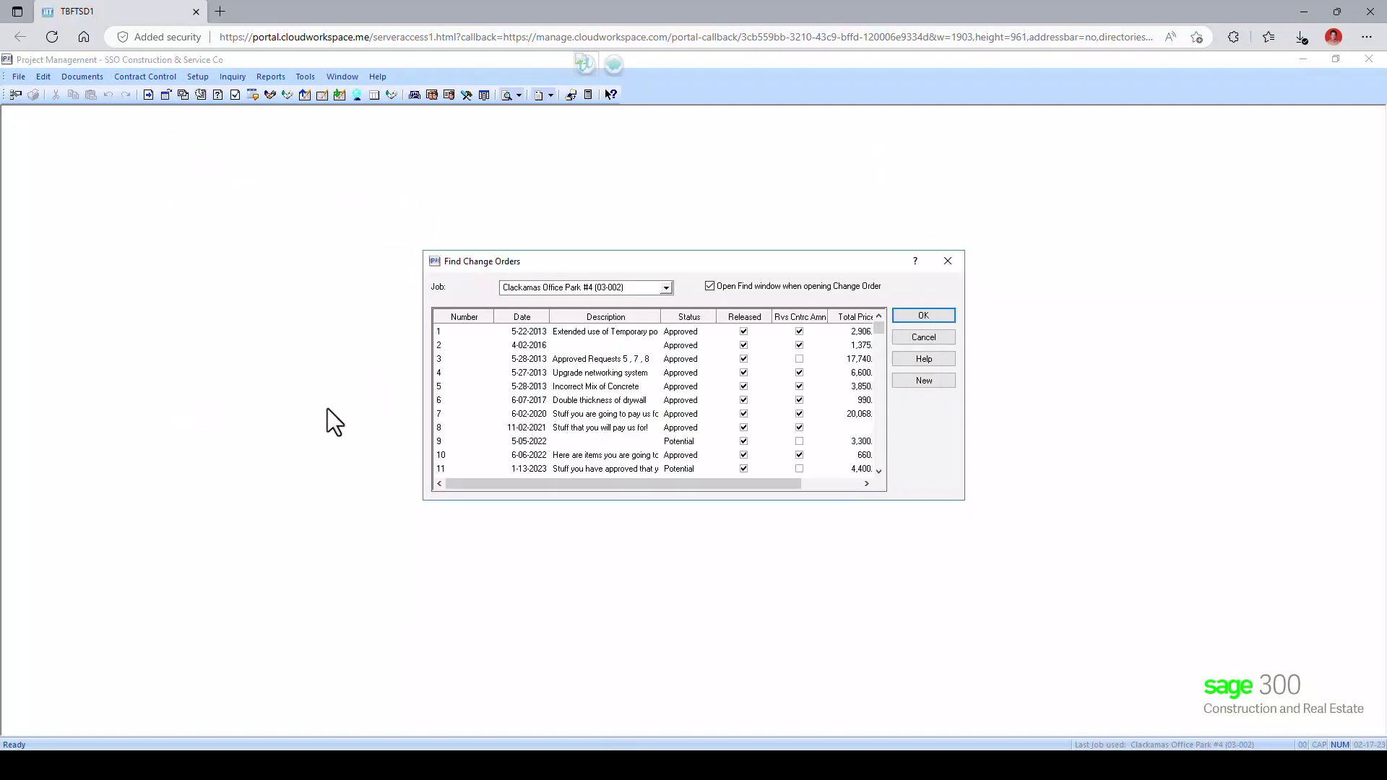
click(923, 380)
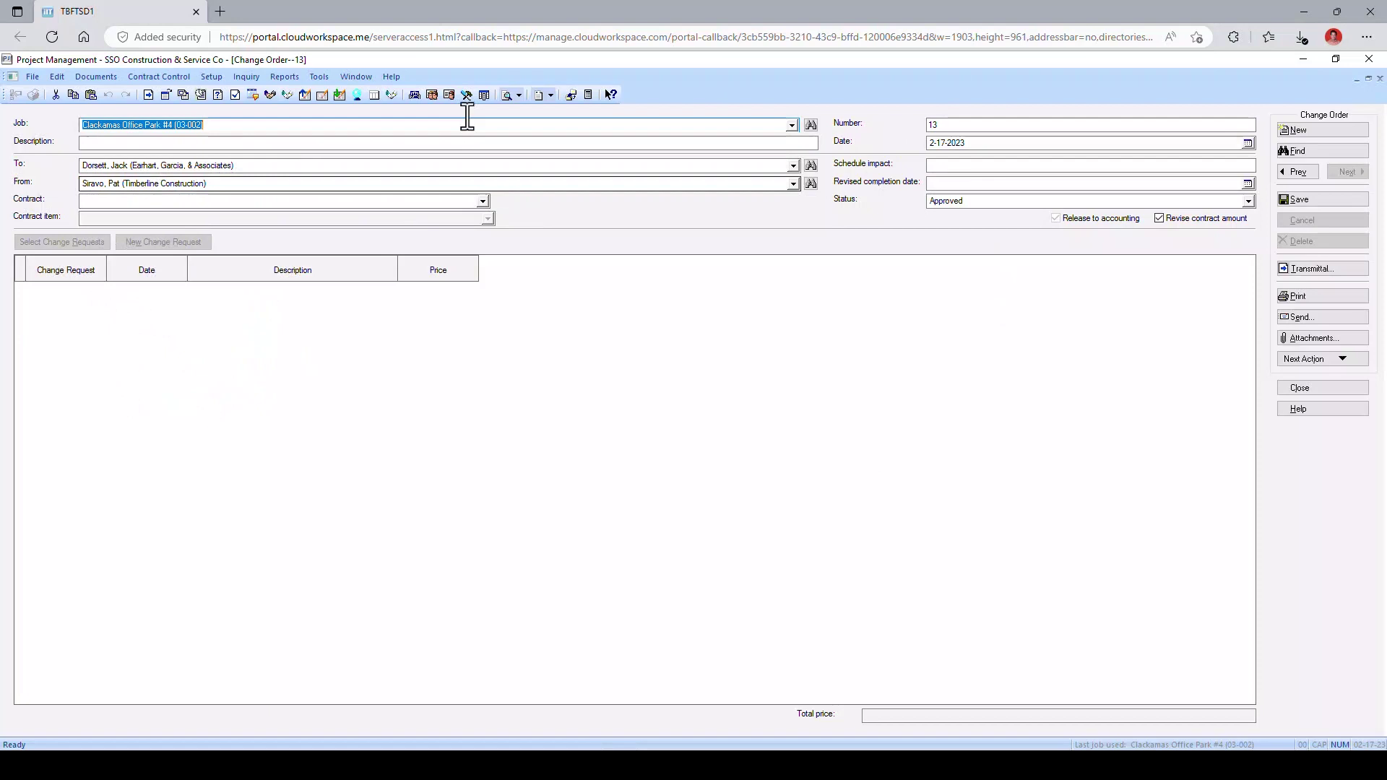
click(1369, 78)
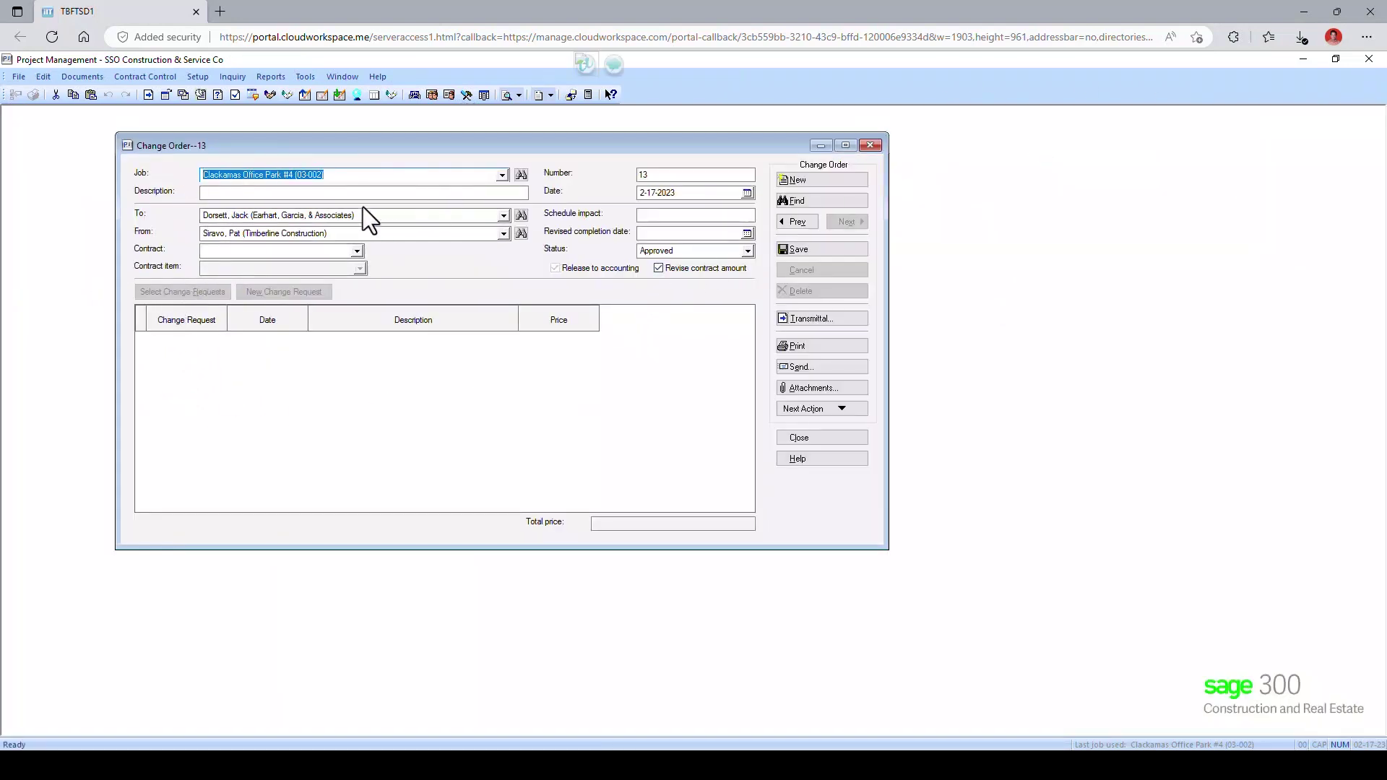
click(312, 193)
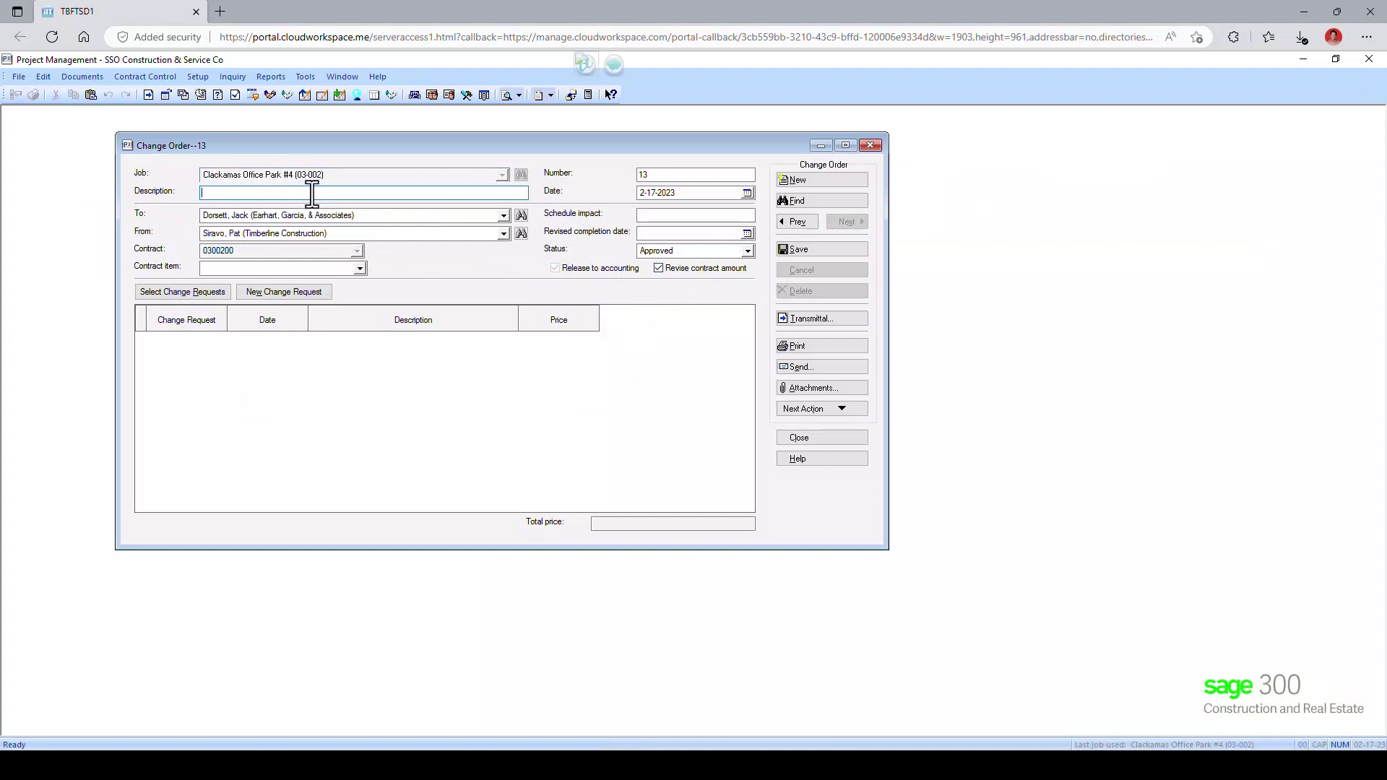
text(Seweral ite)
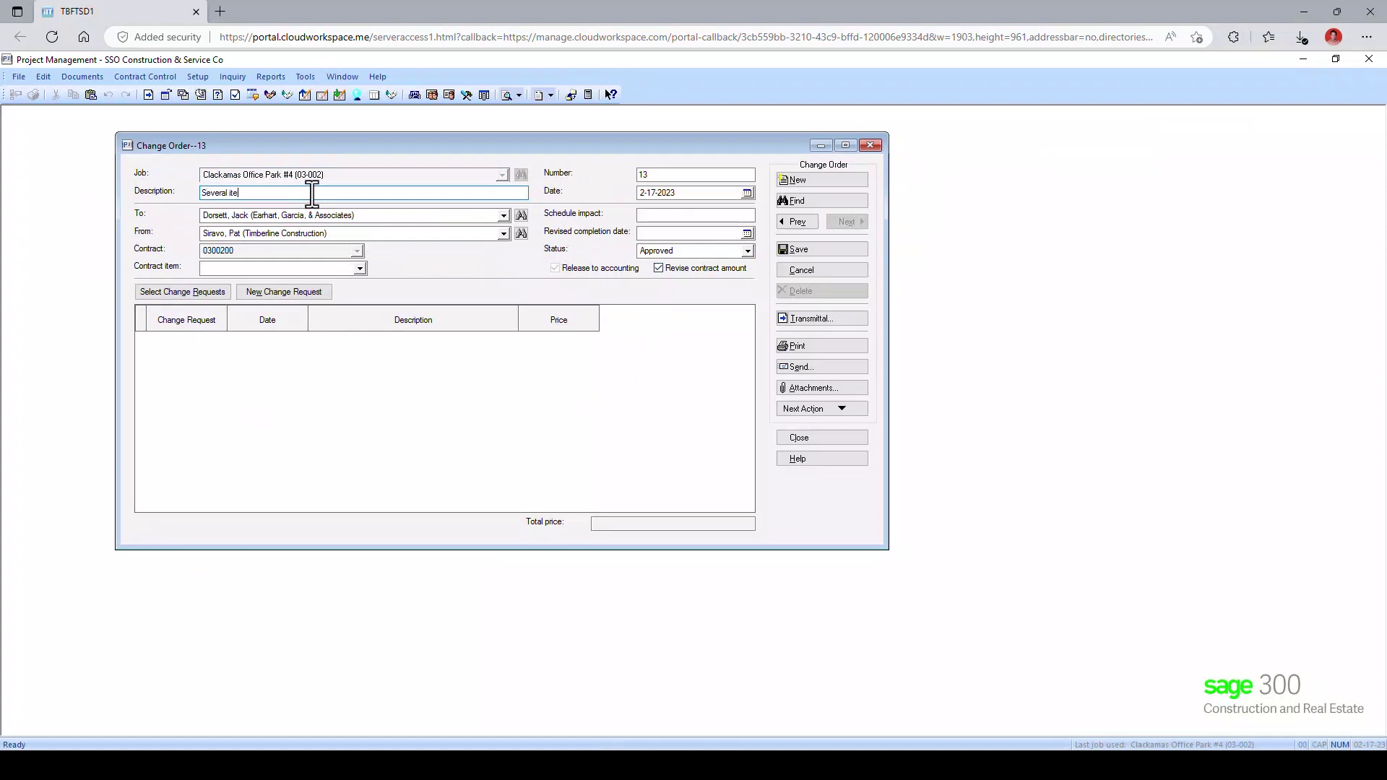
text(you)
key(BackSpace)
key(BackSpace)
key(BackSpace)
text(ou are)
text(n gto)
text(ay us for)
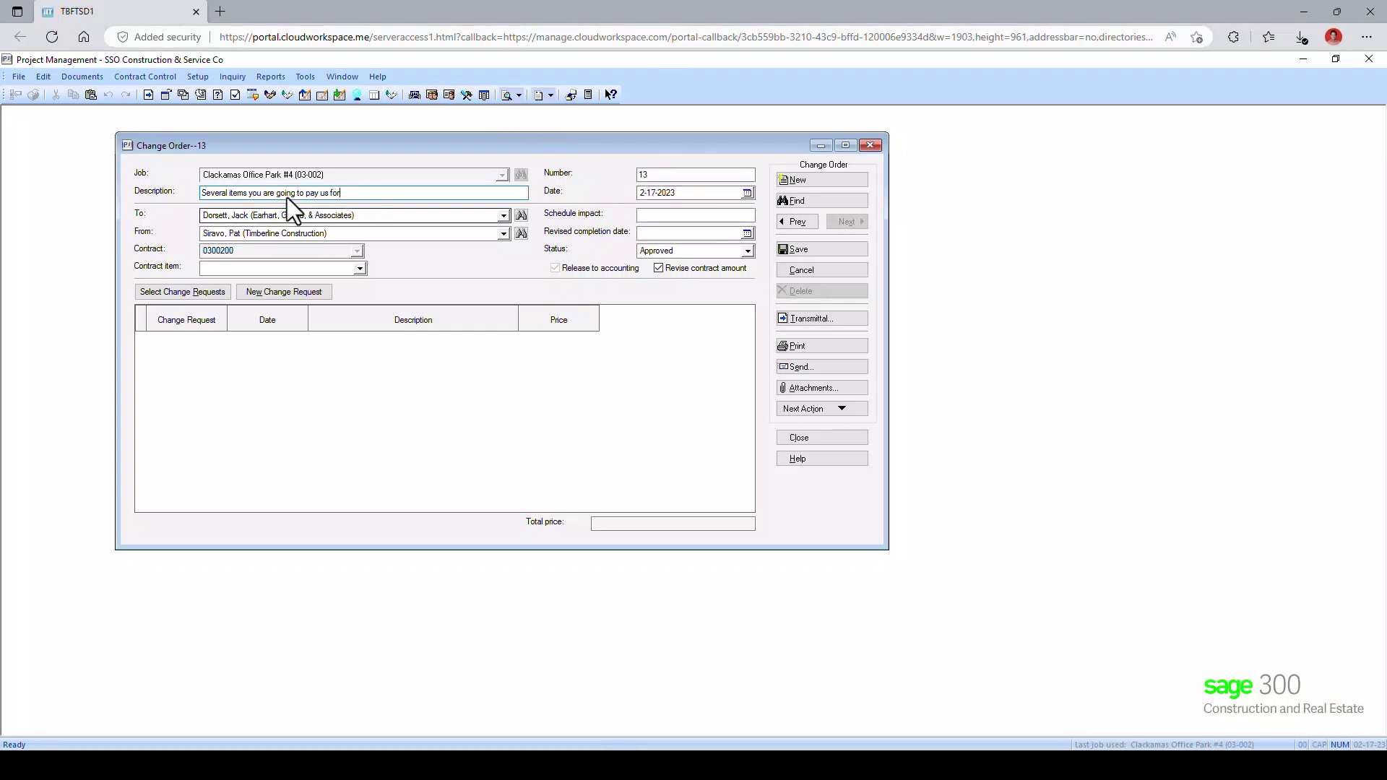
Select change requests 22 (Misc Electrical Item) and 23 for the change order.
click(178, 294)
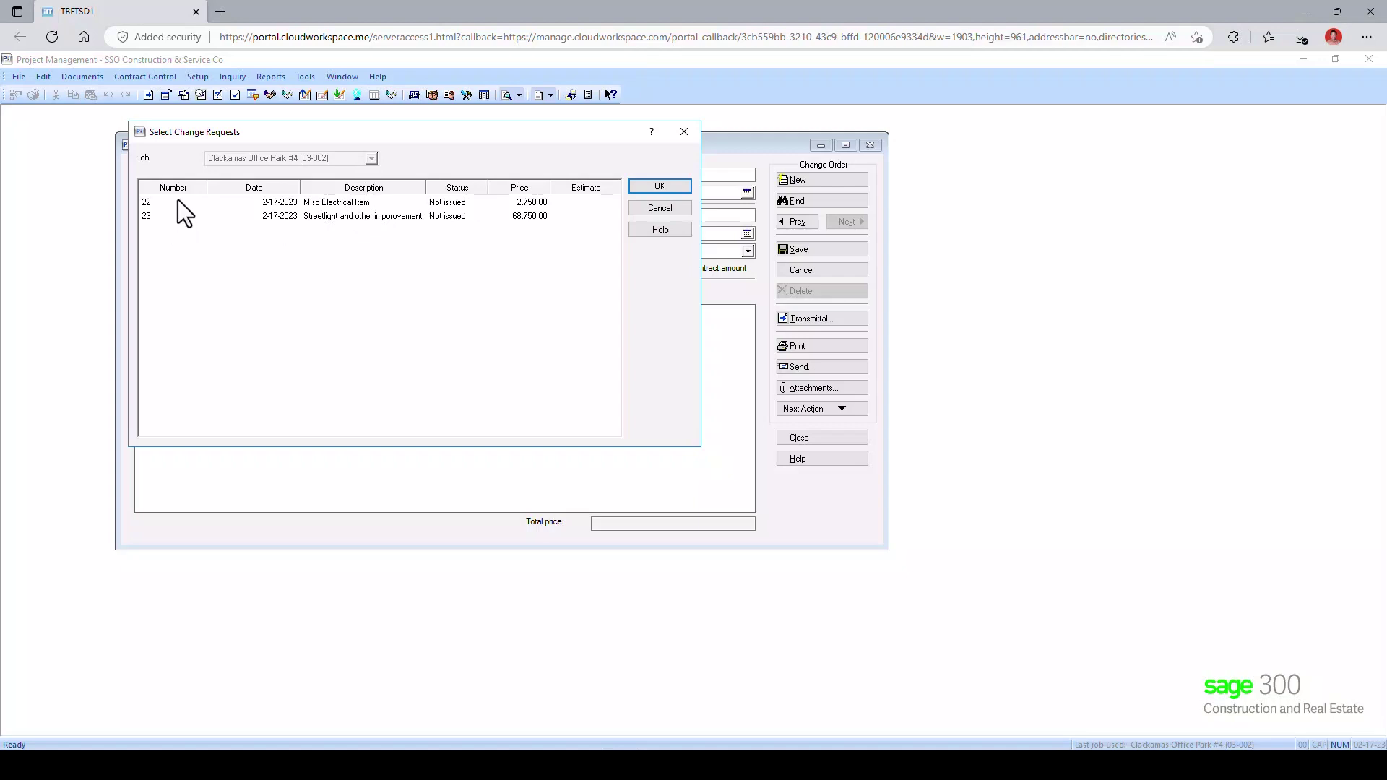
click(178, 202)
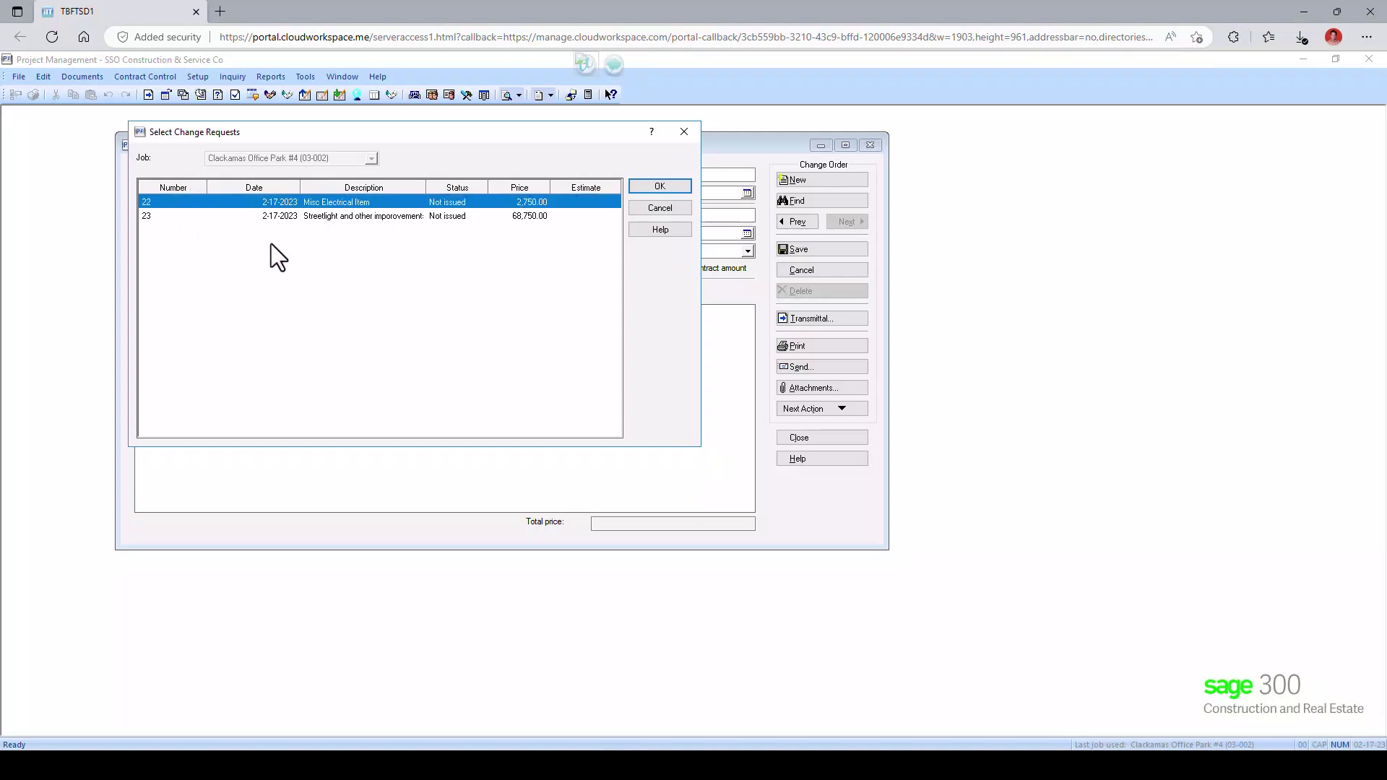
shift+click(237, 216)
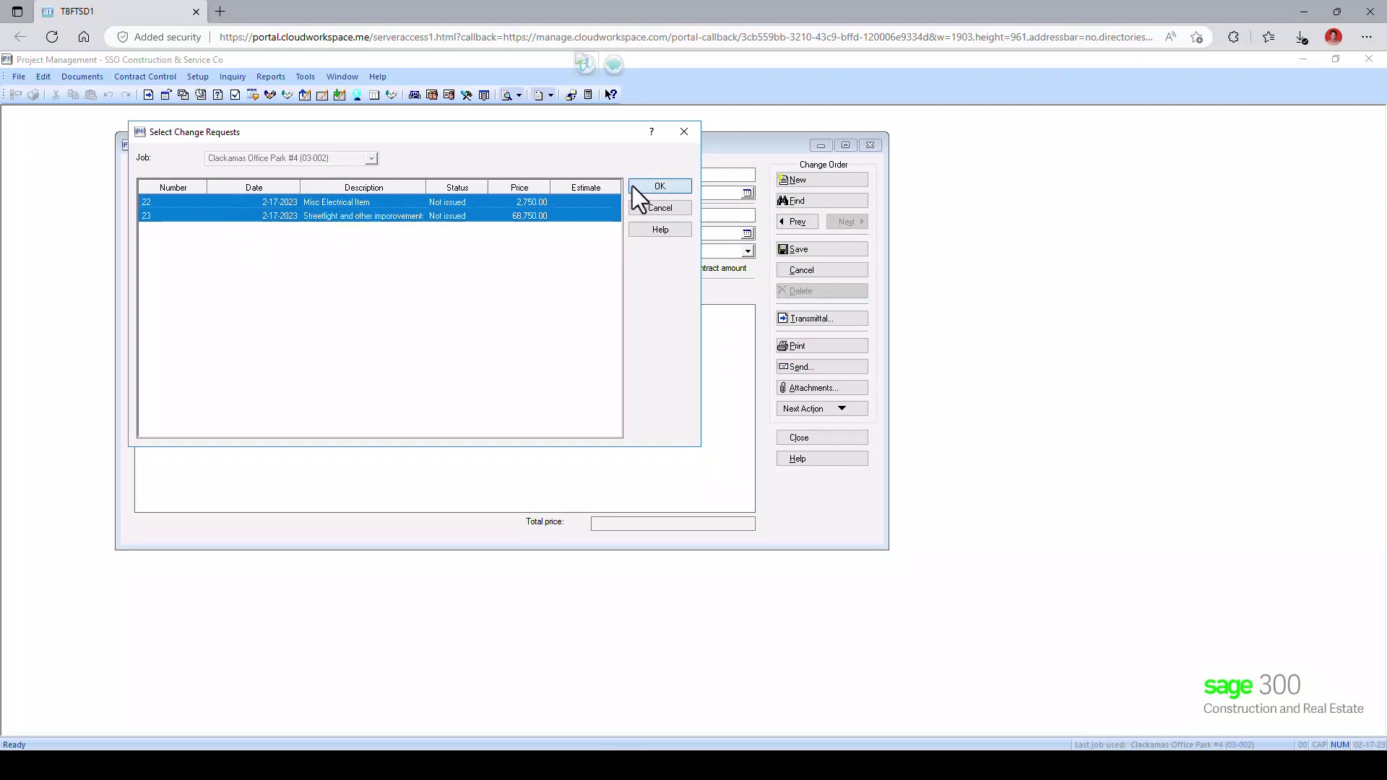
click(658, 187)
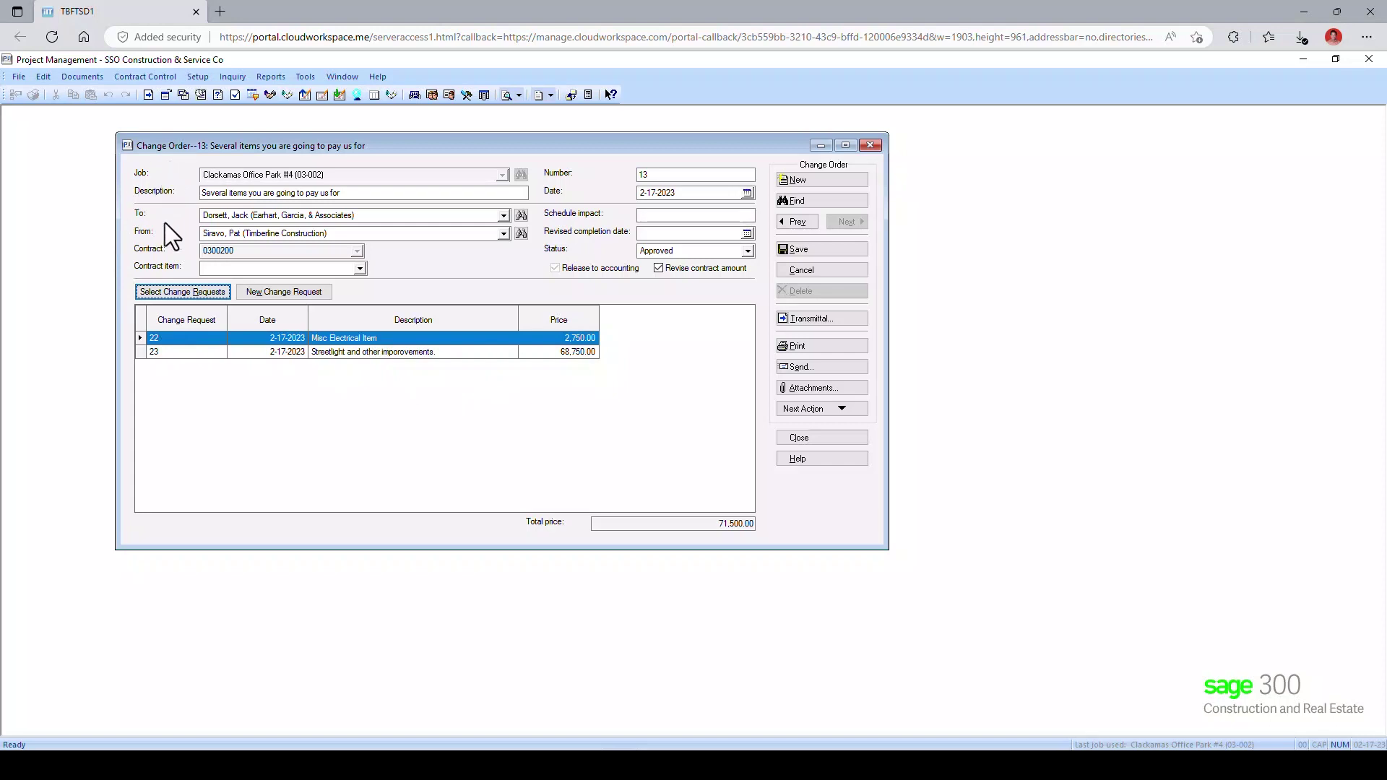
Enter contract item 26 and quick-add it as 'Change Order 13' with progress billing.
click(280, 268)
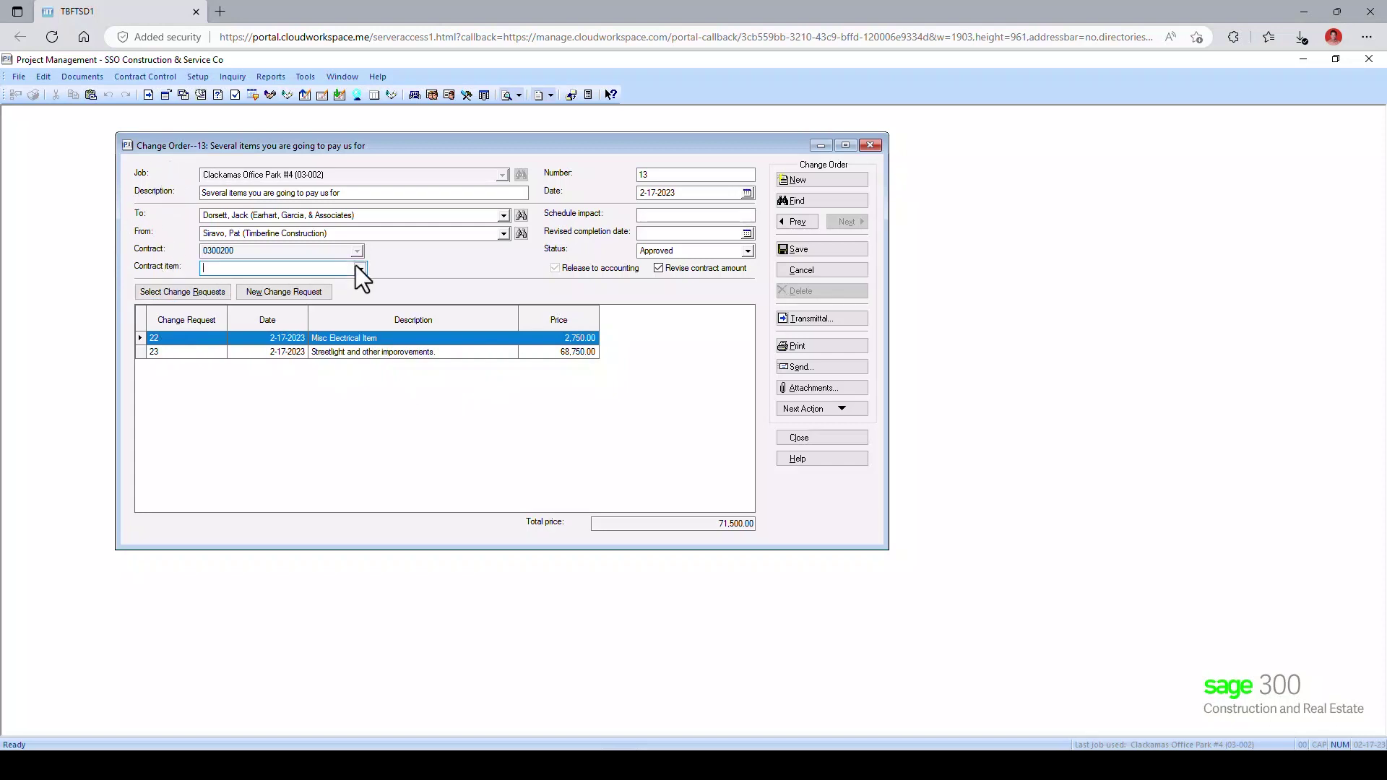
click(356, 266)
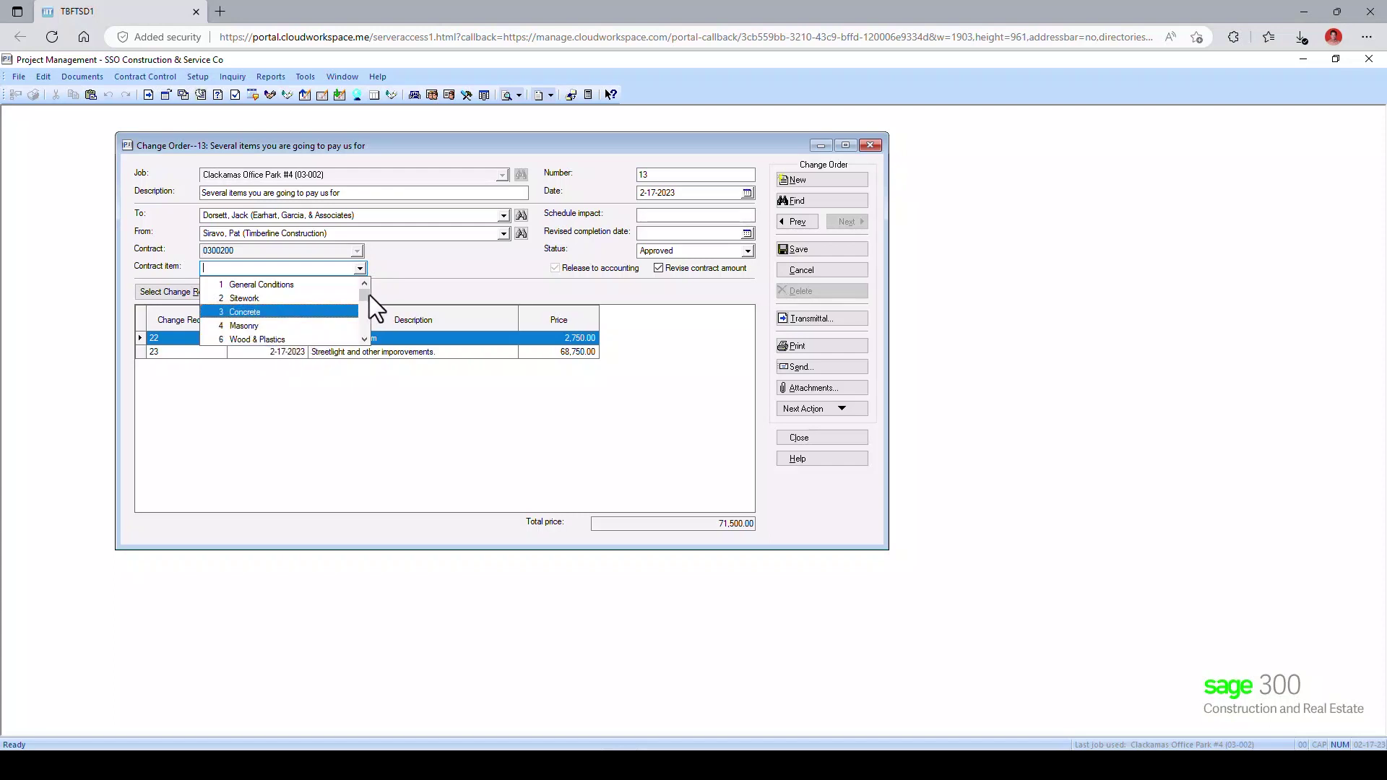
drag(365, 304, 365, 337)
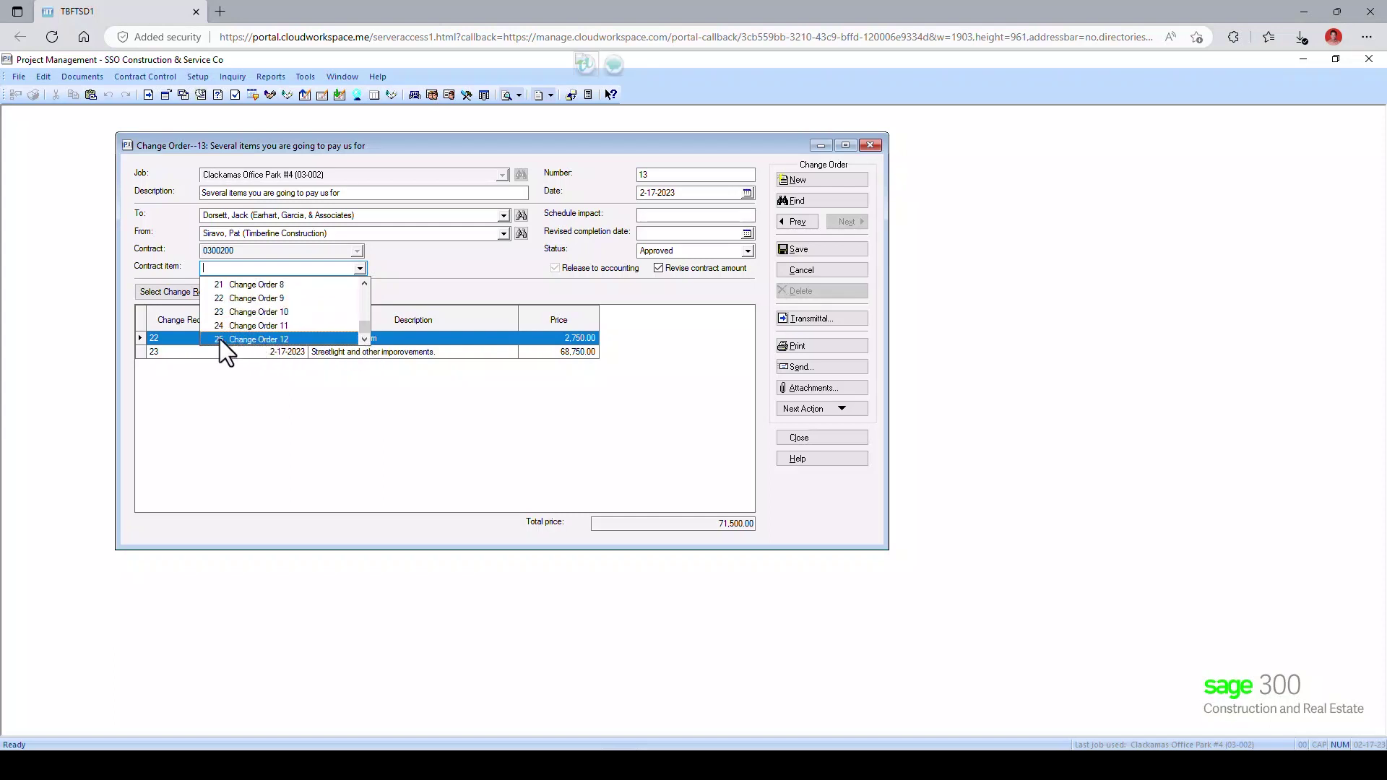
click(209, 268)
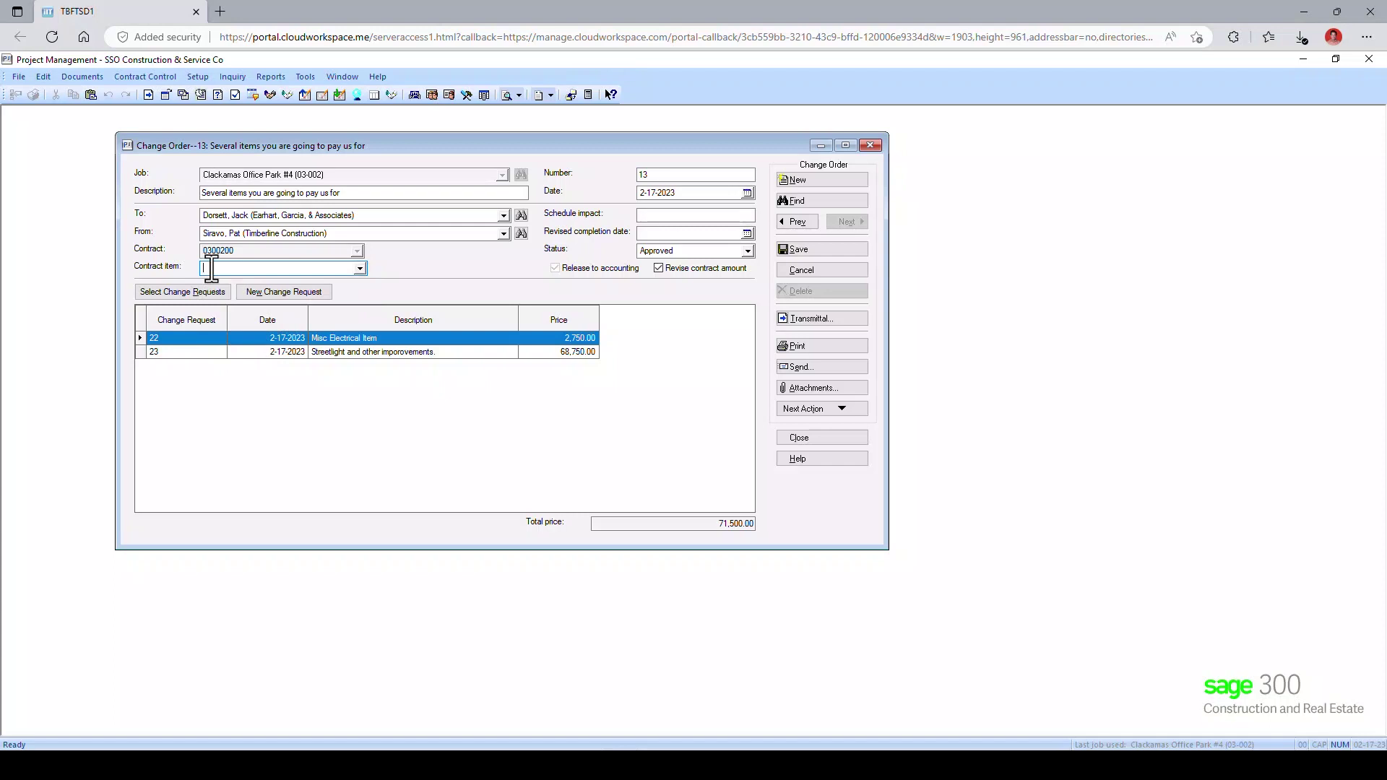
text(26)
key(Tab)
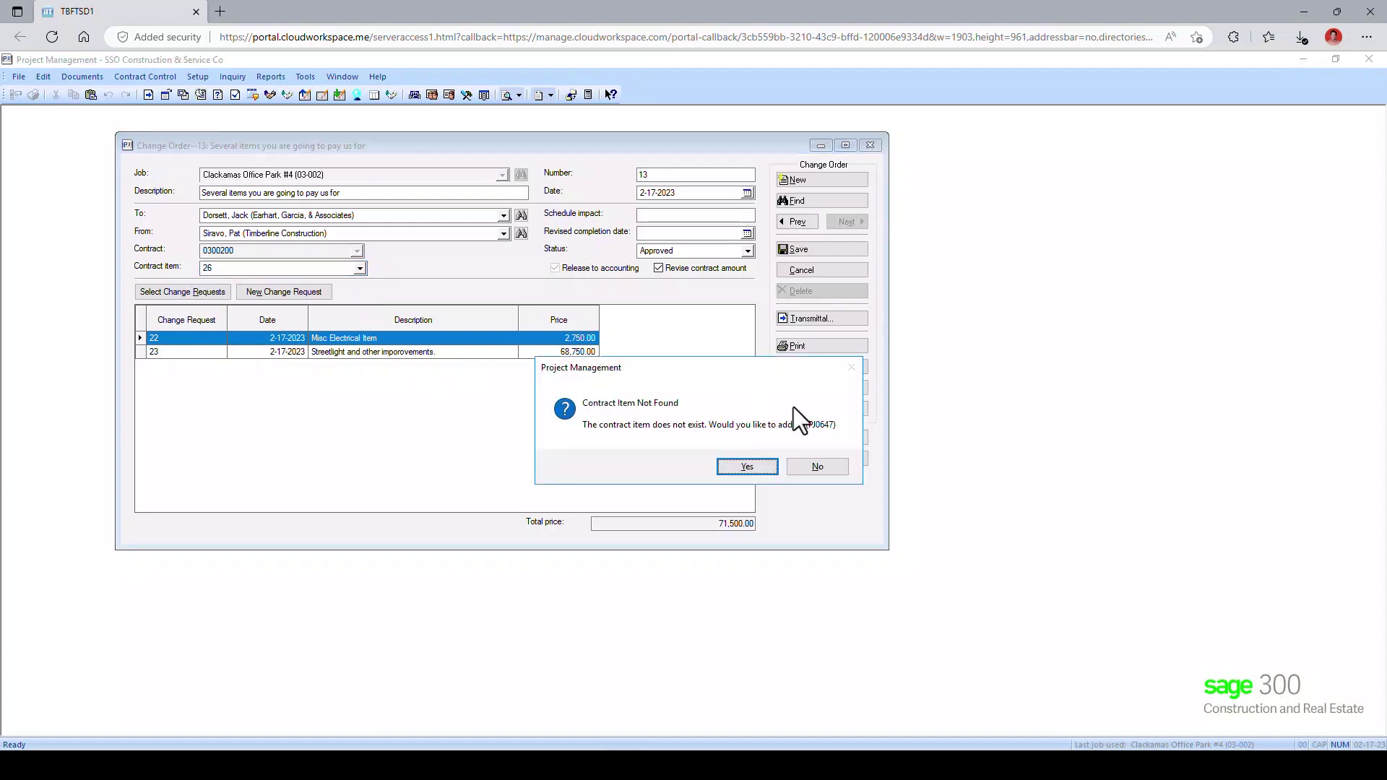
click(765, 464)
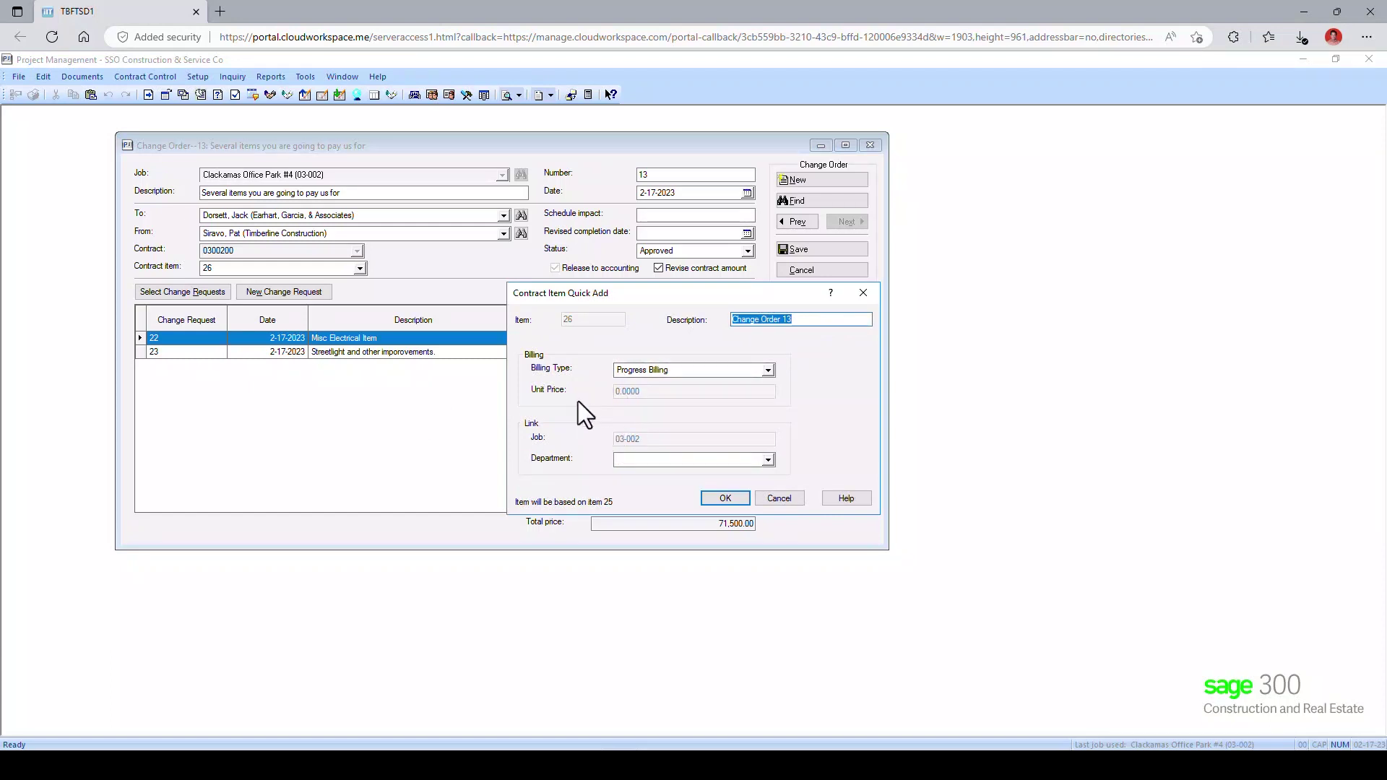
click(727, 500)
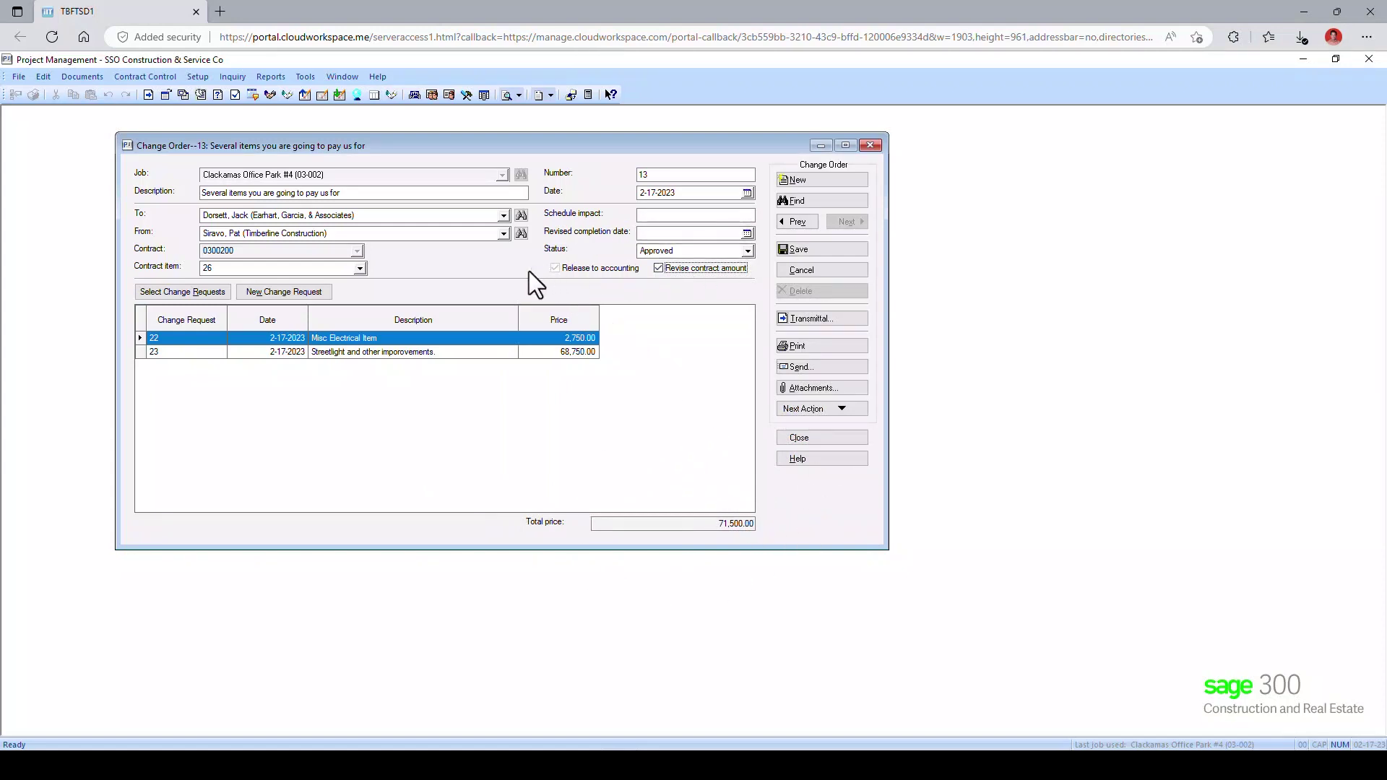
Save change order 13, updating job estimates for requests 22 and 23 as Approved.
click(817, 351)
click(680, 466)
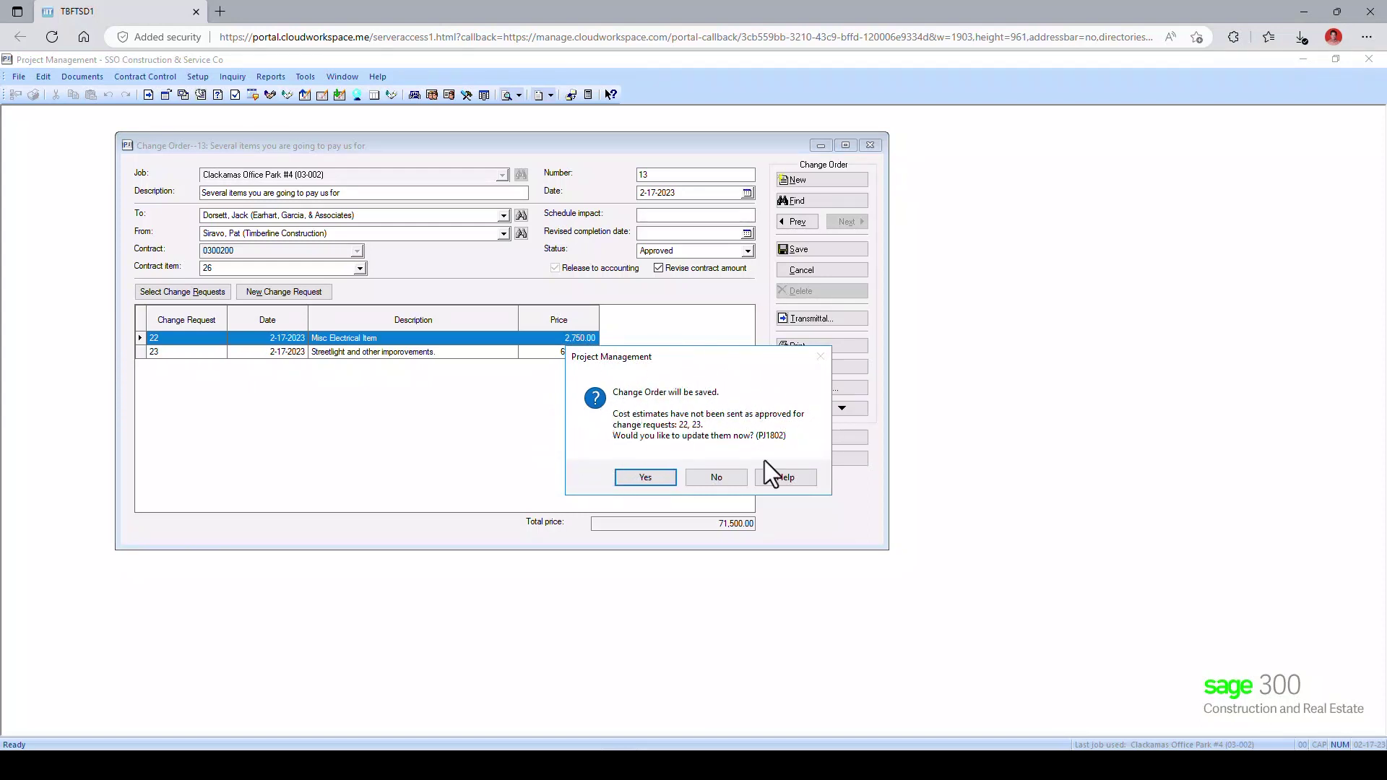
click(646, 477)
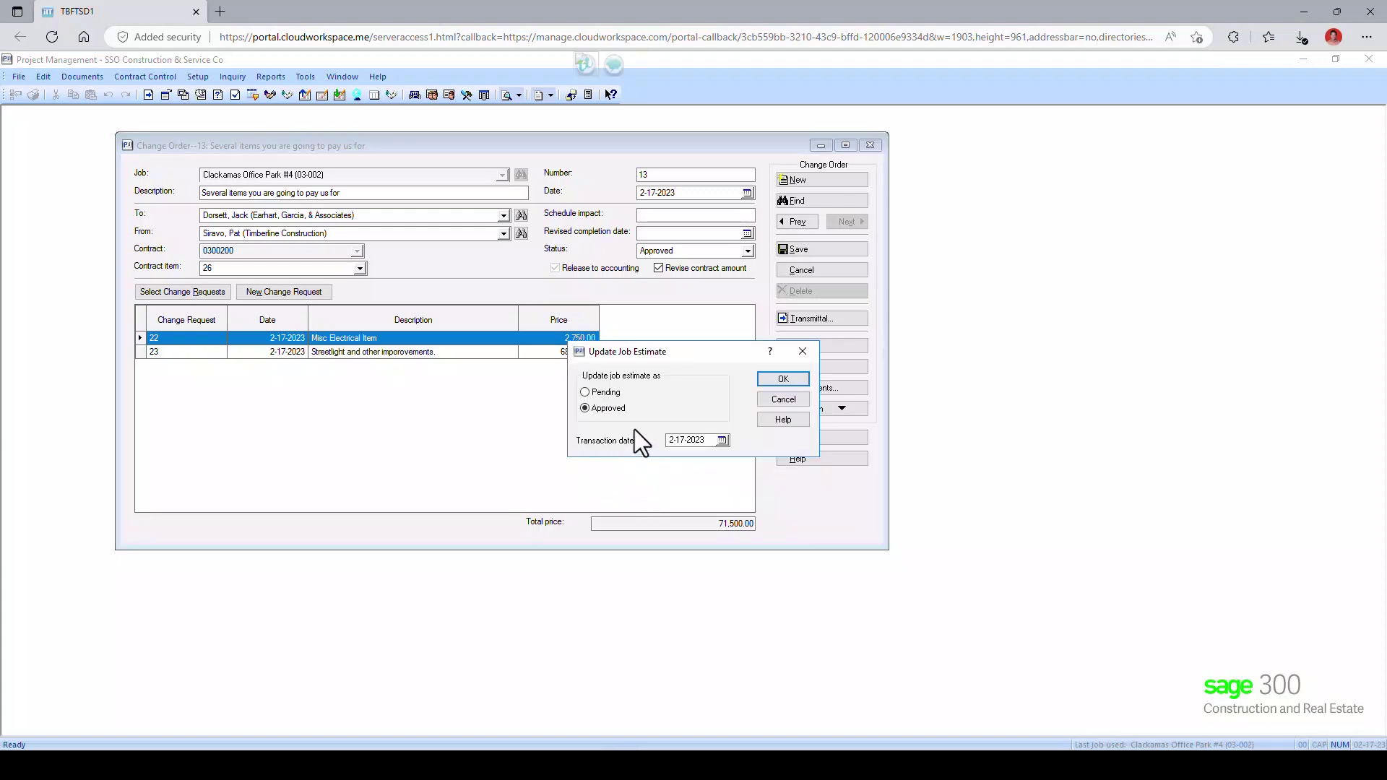
click(782, 380)
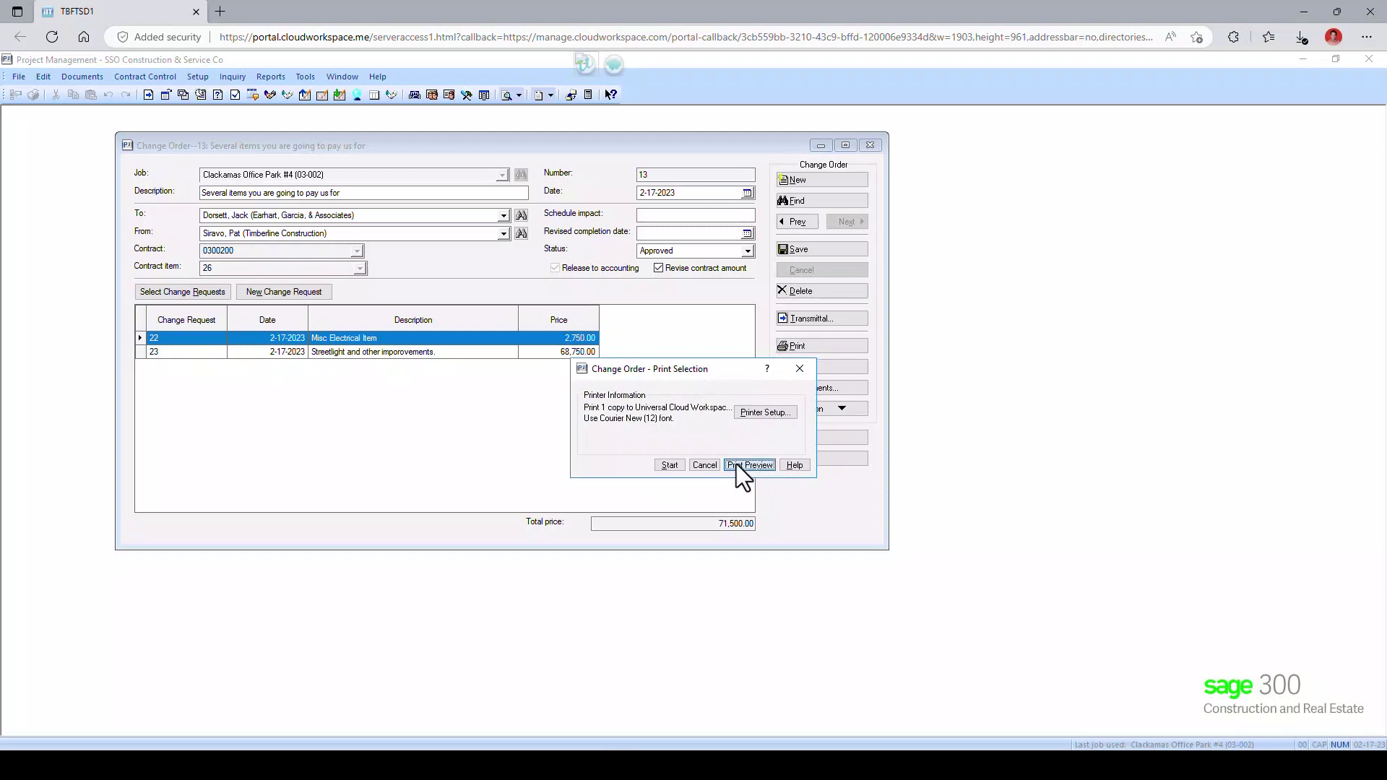
Preview the change order 13 printout raising the contract to $1,012,974.60, without printing.
click(750, 465)
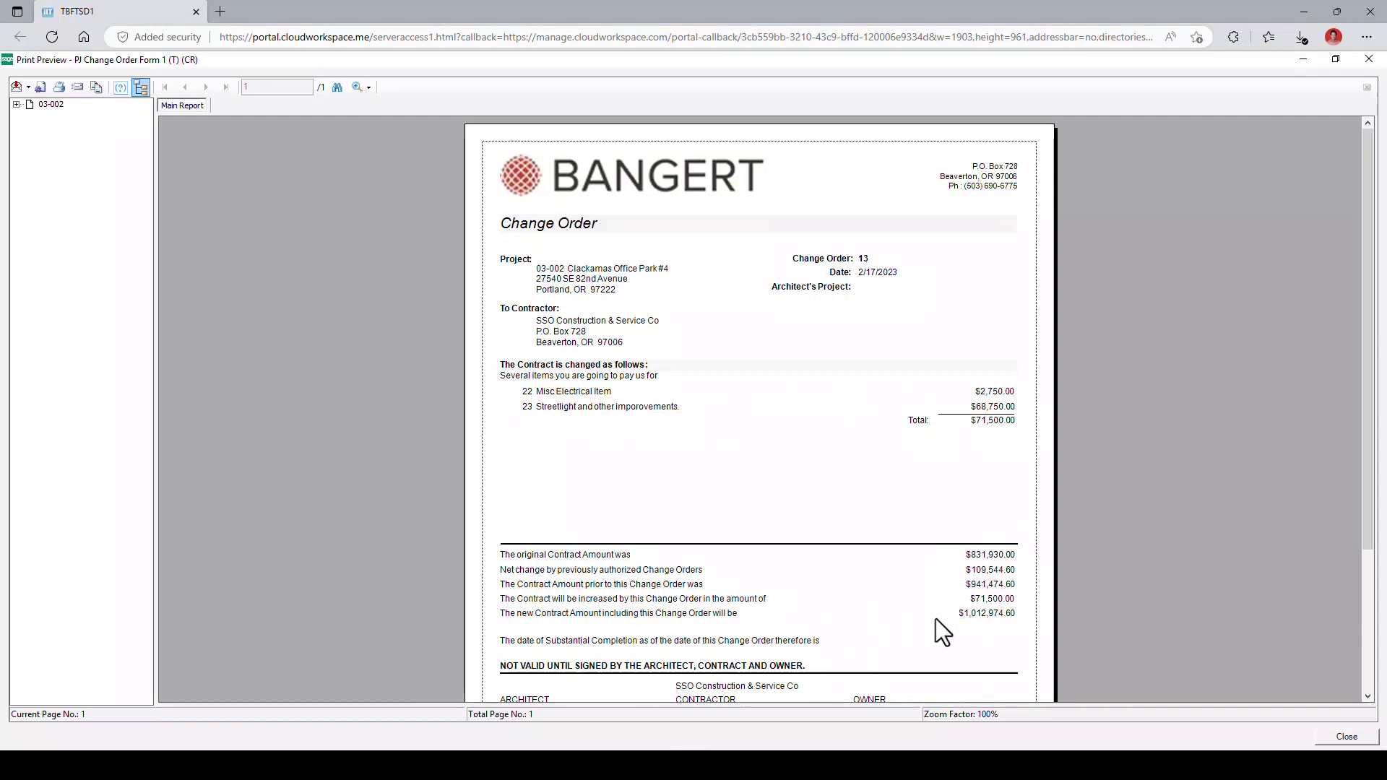
scroll(940, 617, down, 3)
scroll(1014, 469, up, 3)
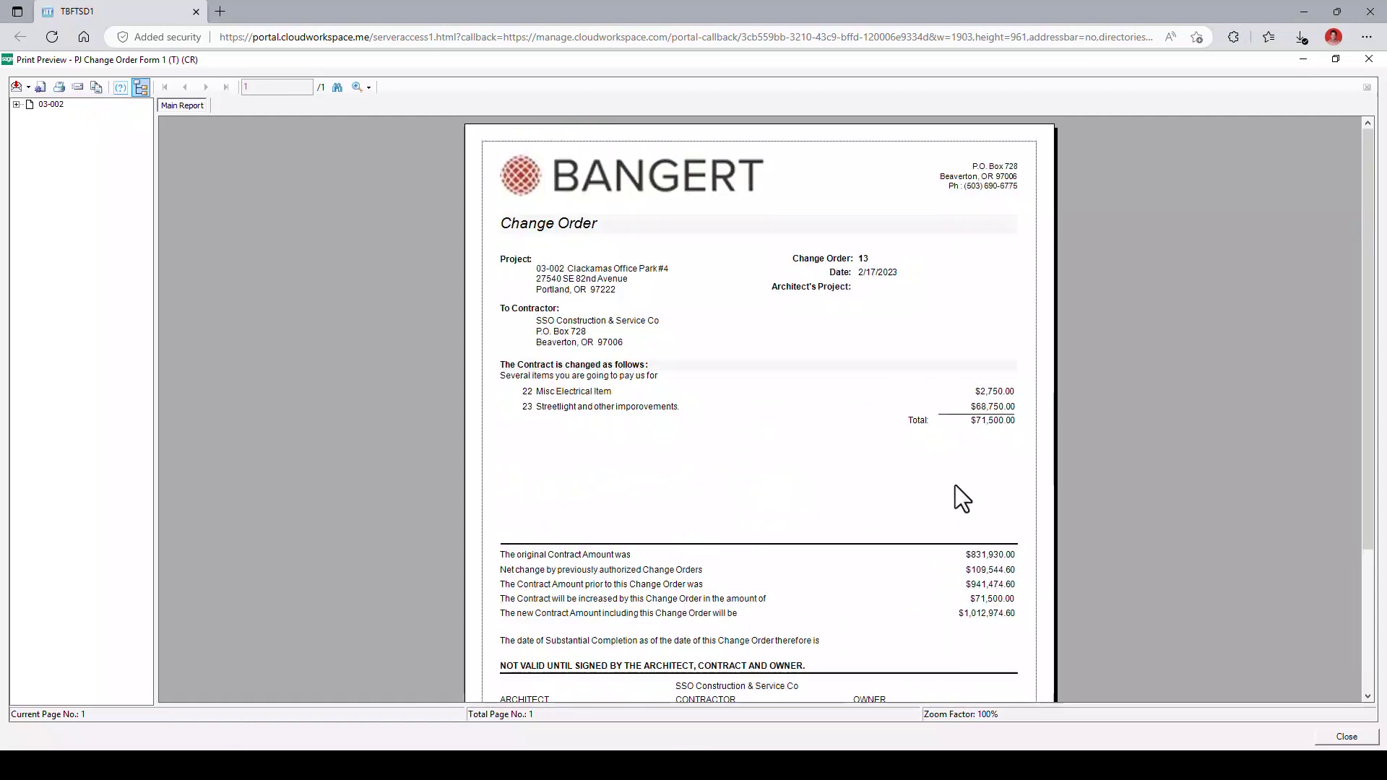
click(1347, 737)
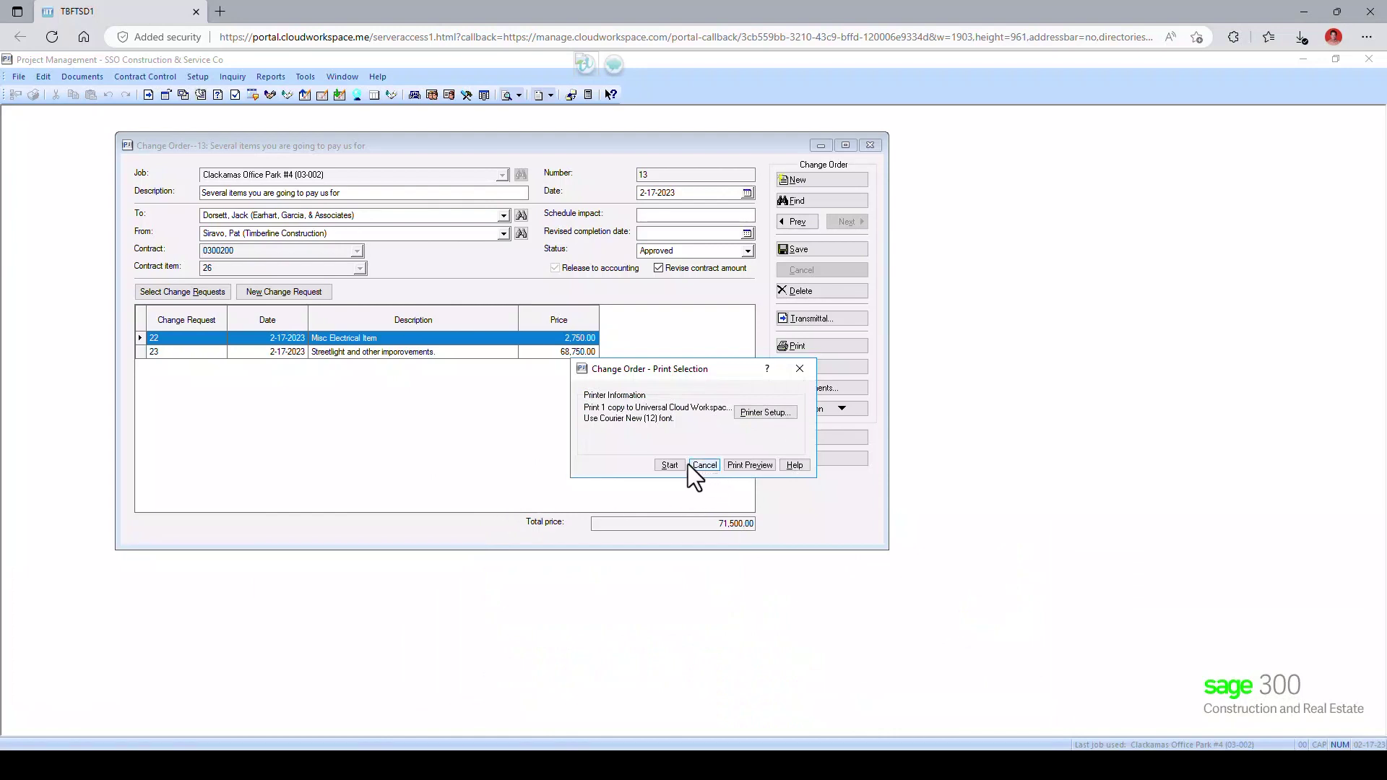
click(711, 465)
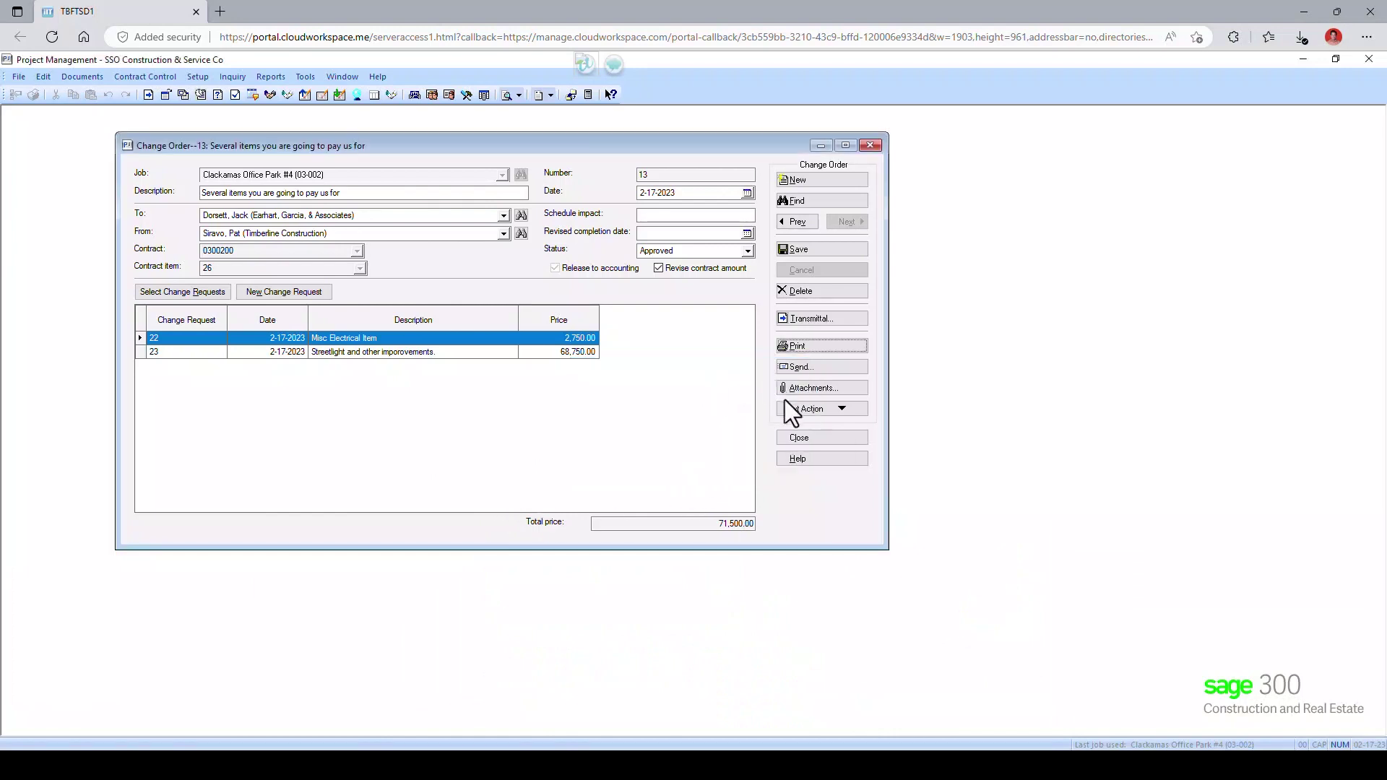
Close change order 13 and load the Job Overview inquiry with the default files.
click(798, 439)
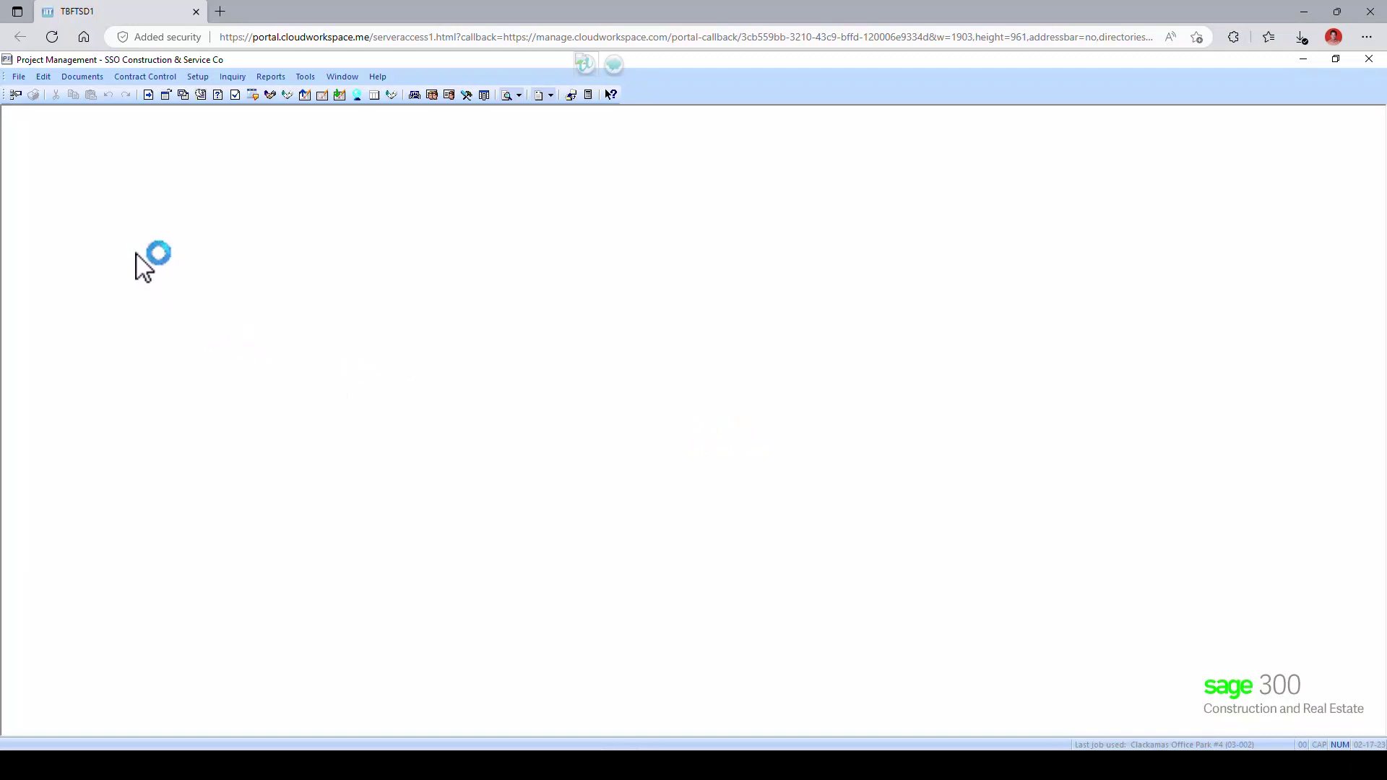
click(234, 76)
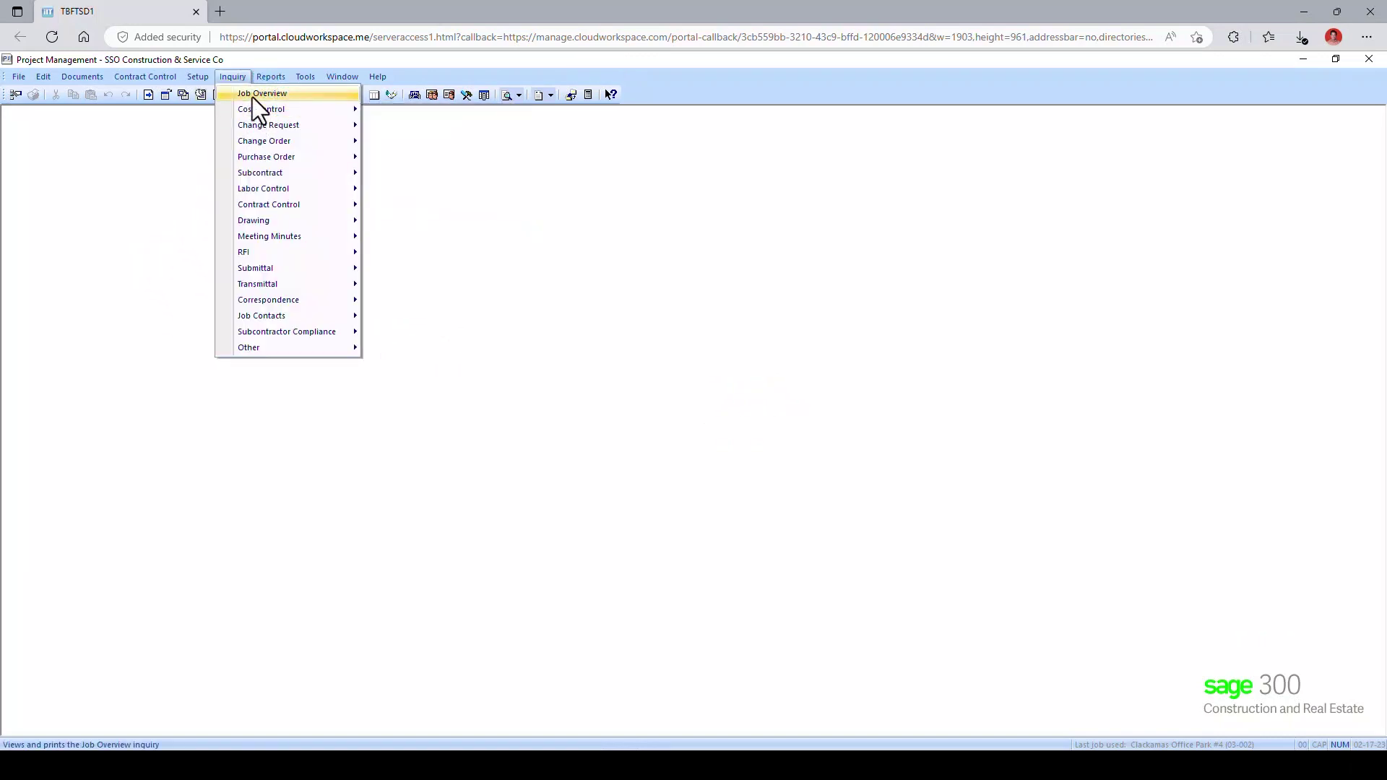
click(262, 93)
click(681, 465)
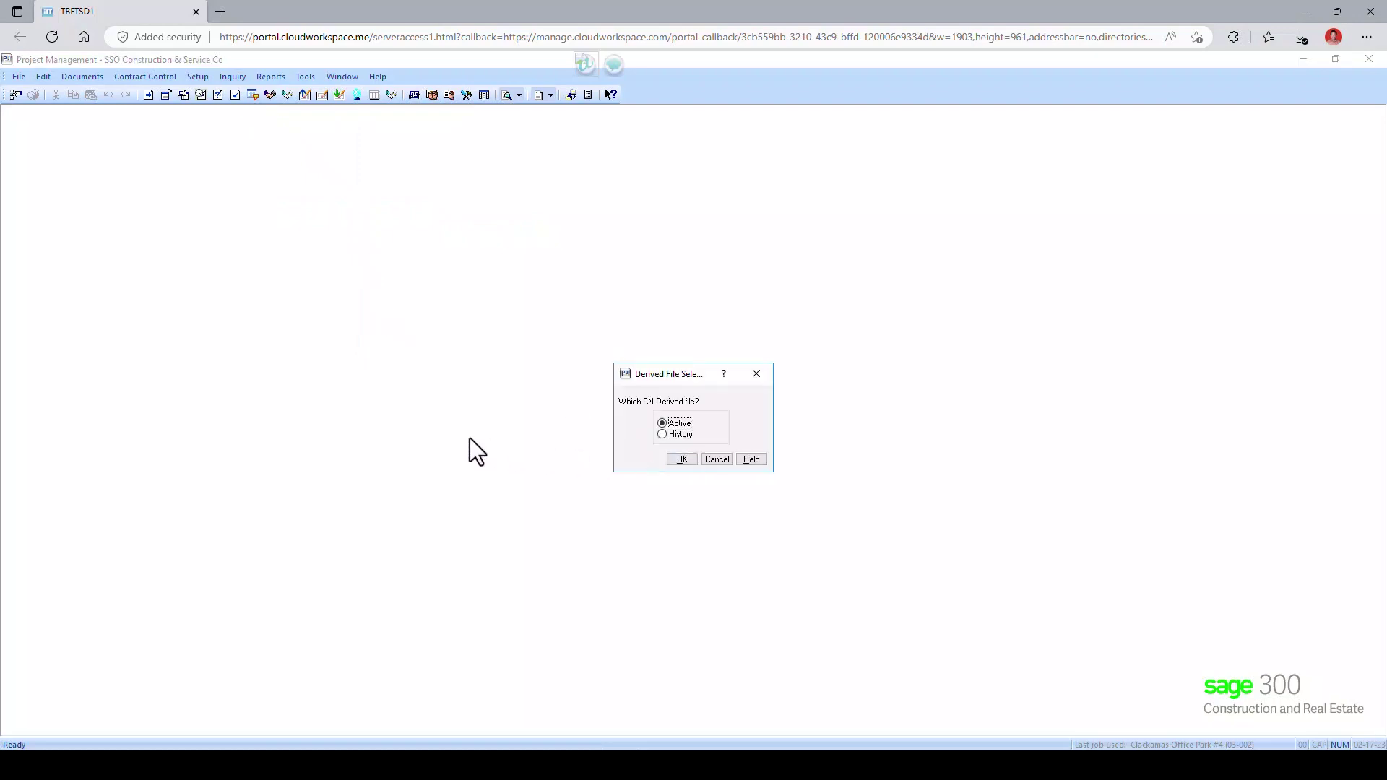
click(680, 460)
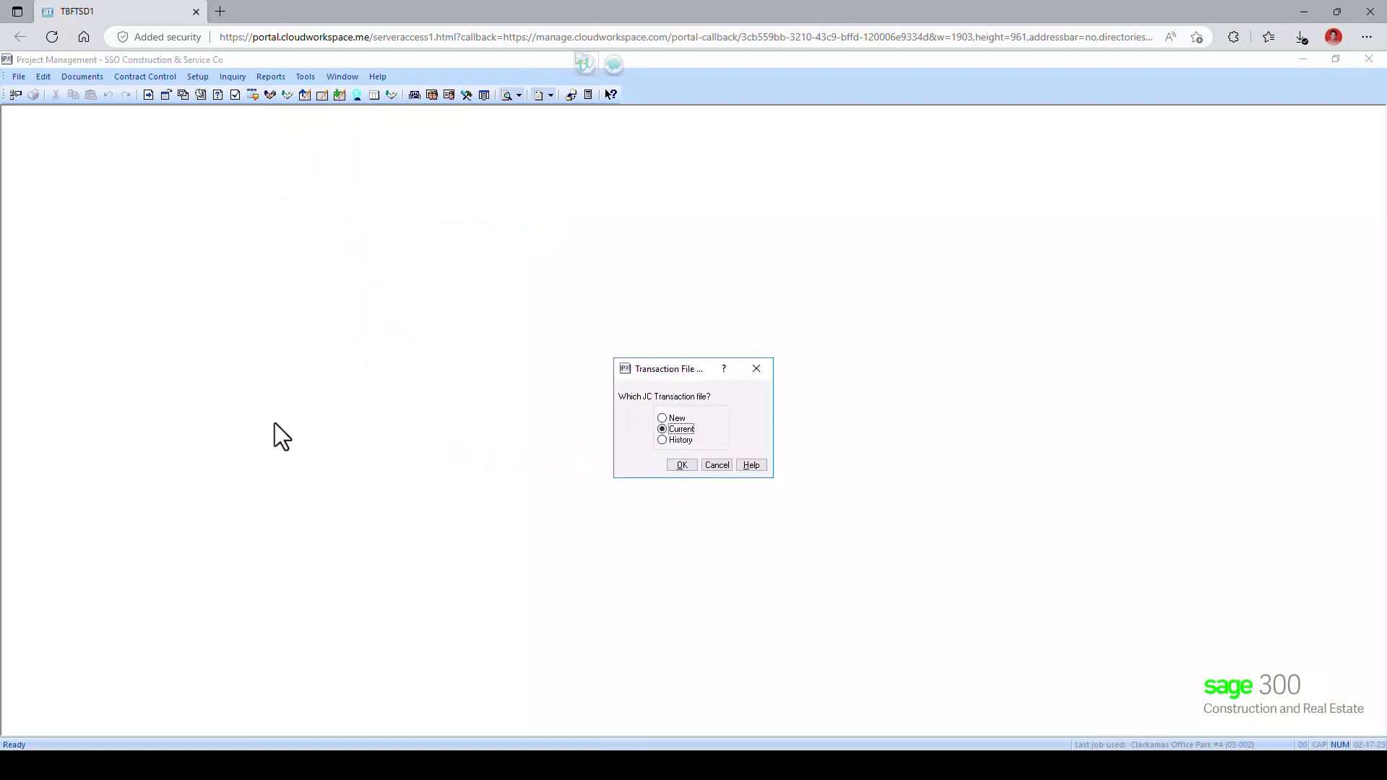
click(682, 466)
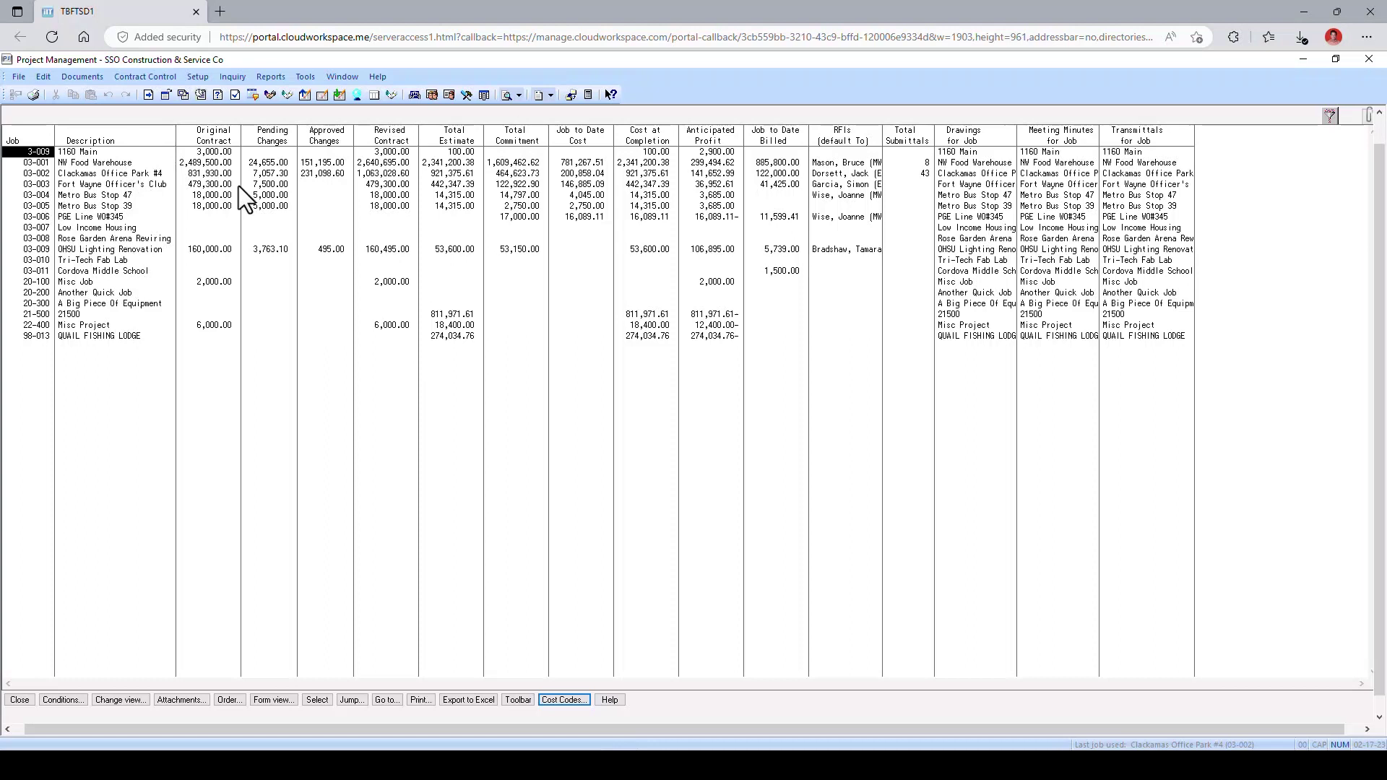
Review the job overview contract amounts, dismiss the exit warning, and close the inquiry.
click(217, 161)
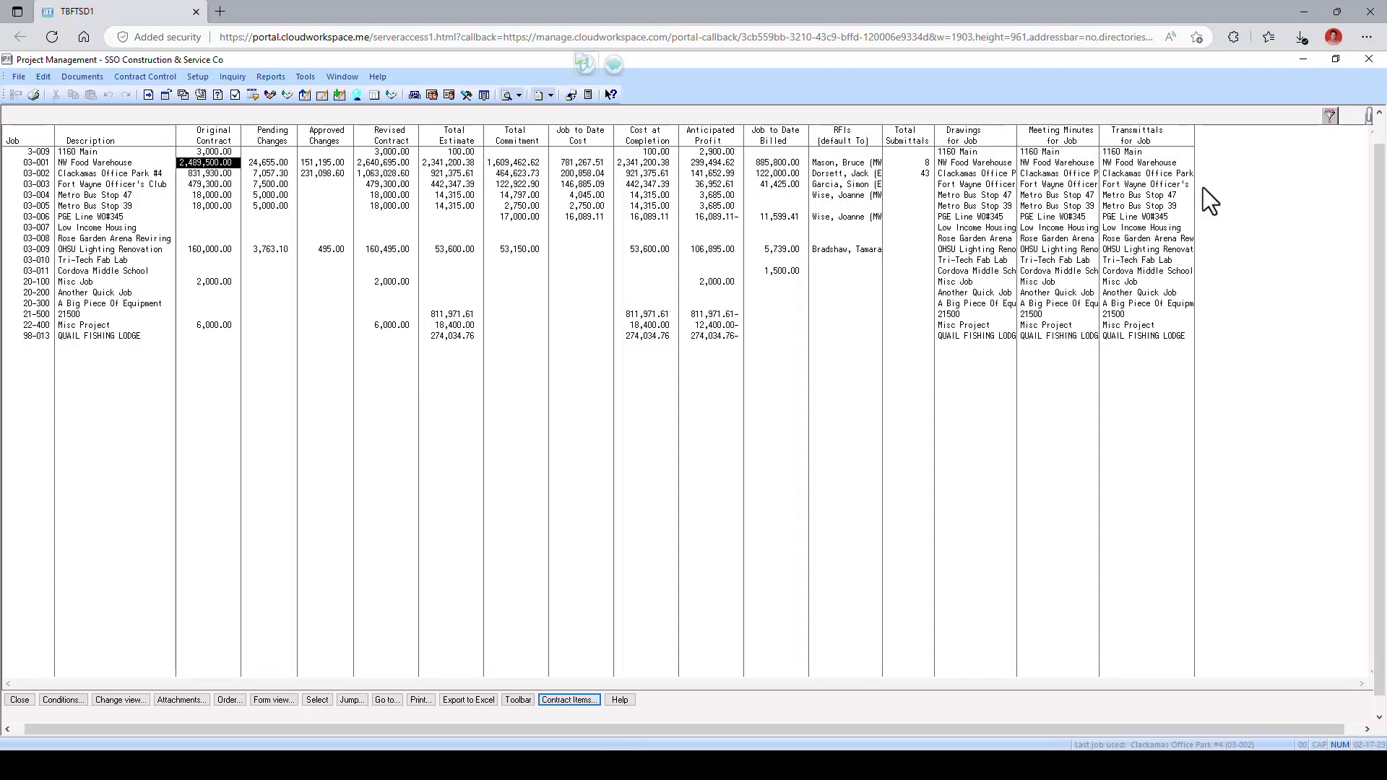
click(1368, 58)
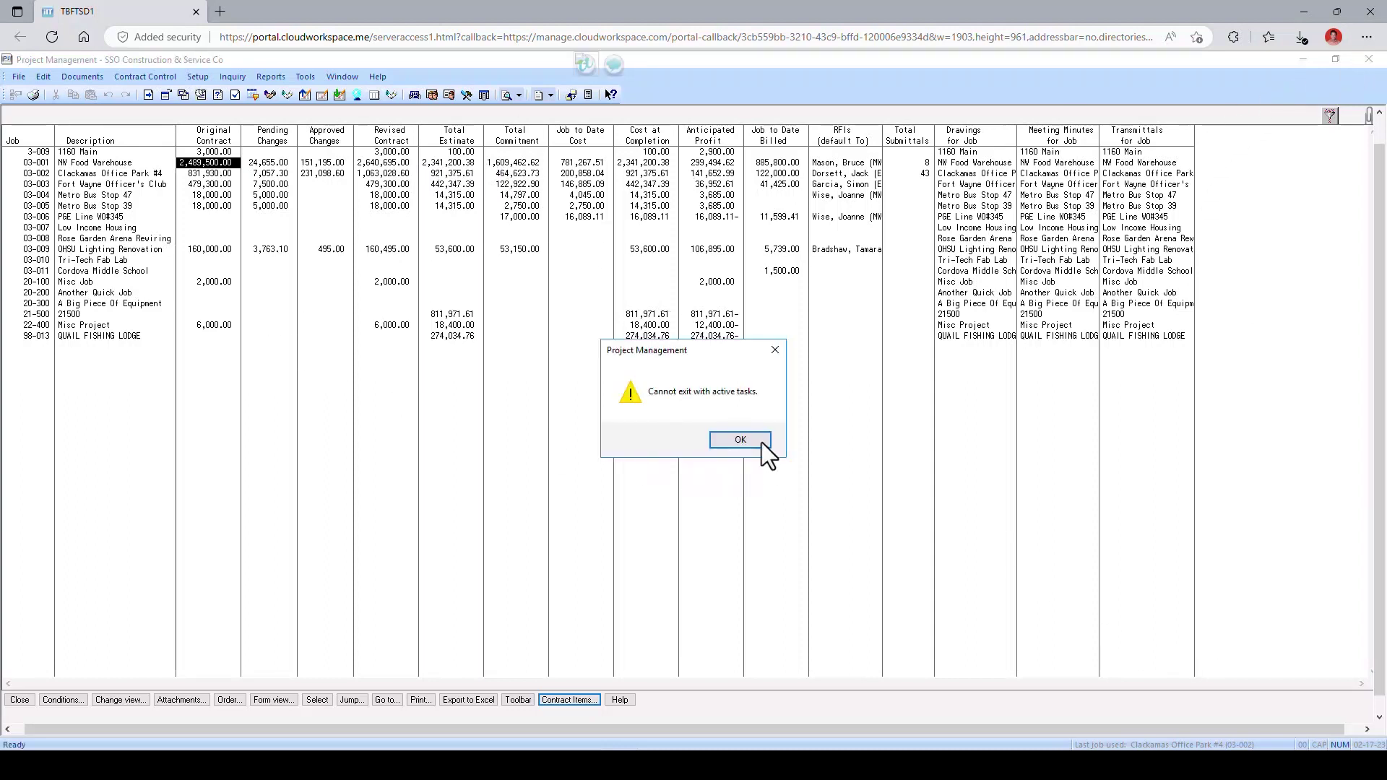
click(741, 440)
click(22, 702)
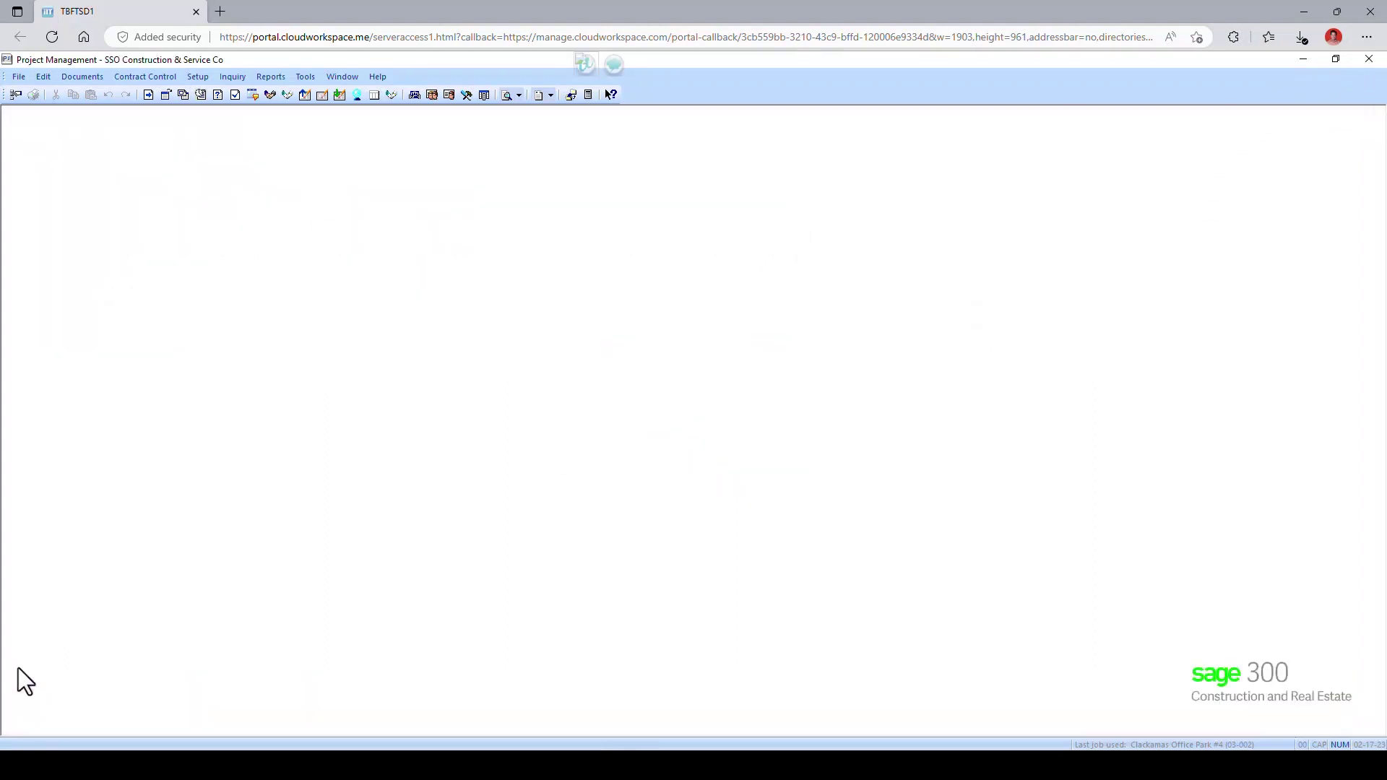
Start a commitment change order and bring in all four change request lines.
click(145, 77)
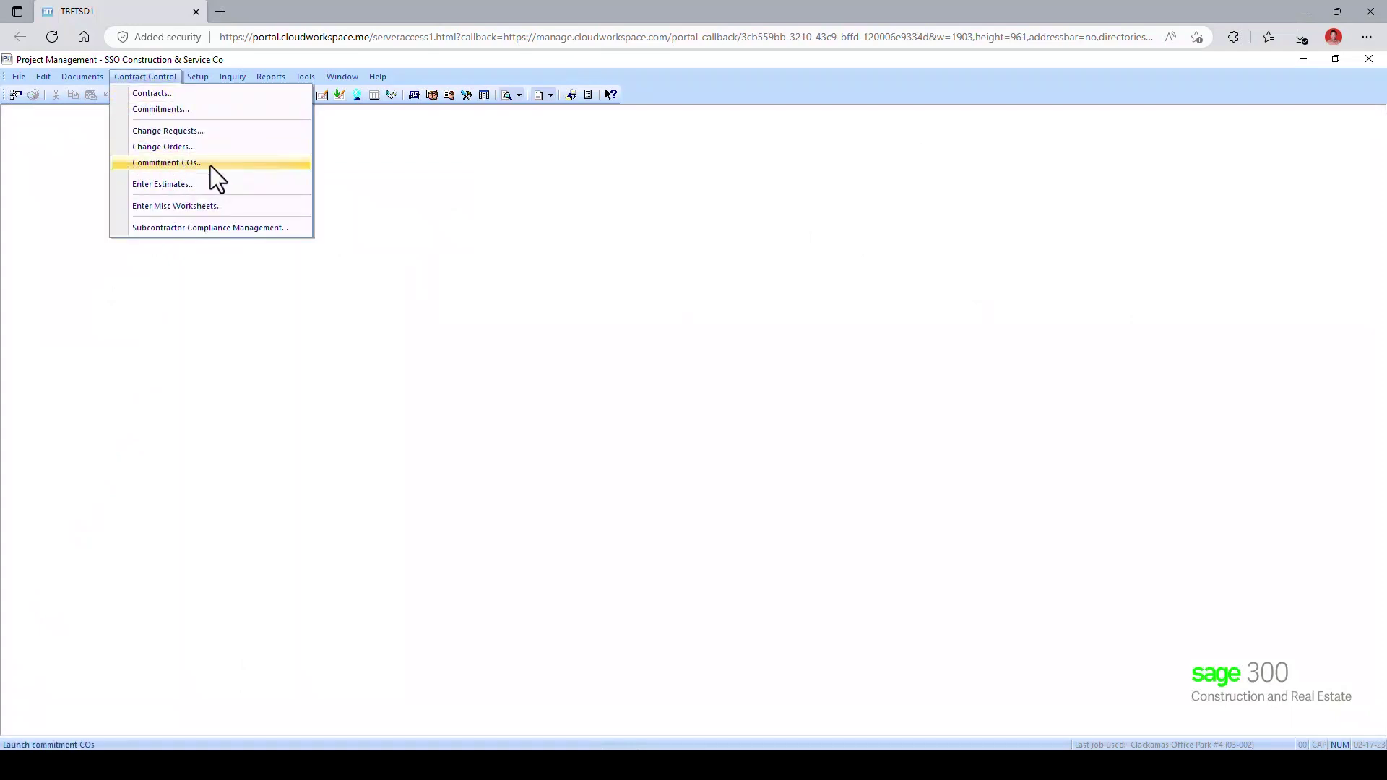
click(153, 164)
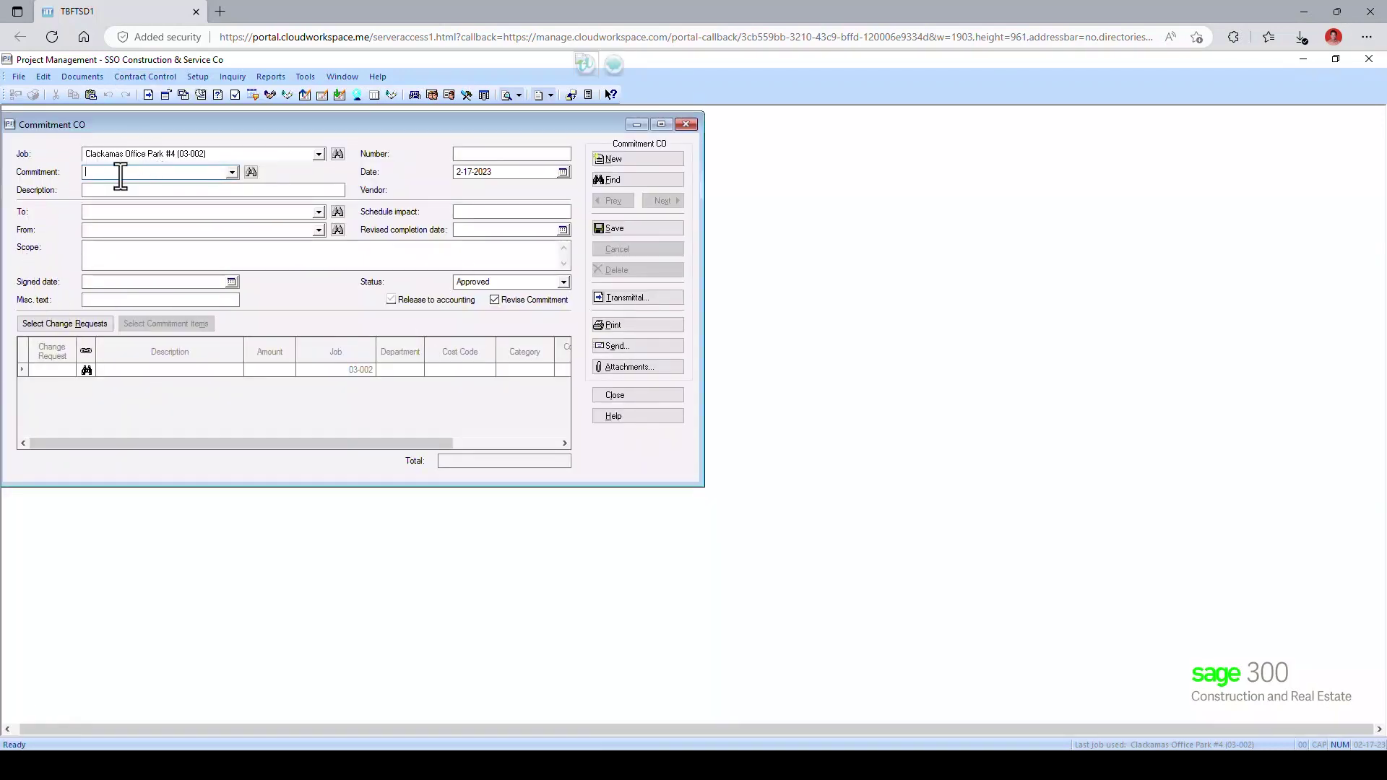
click(42, 324)
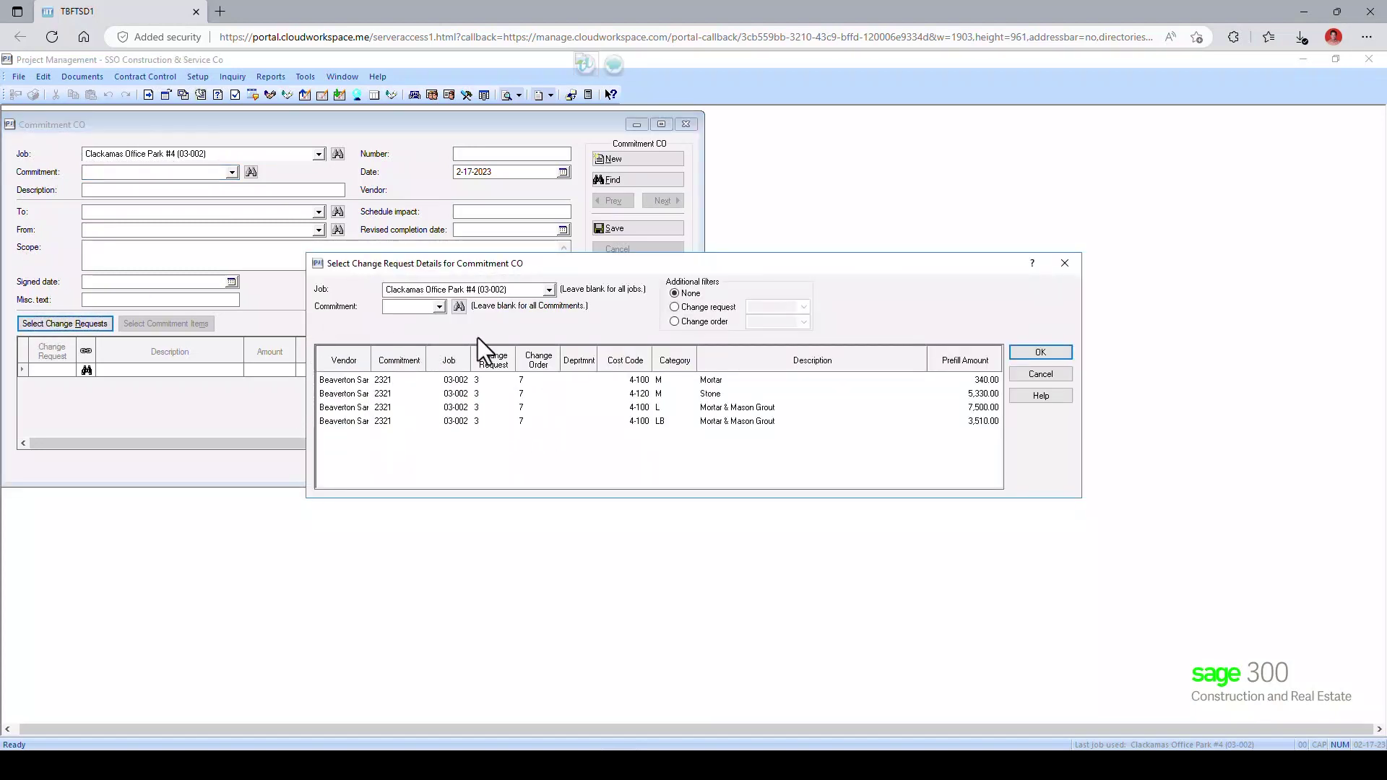
click(331, 381)
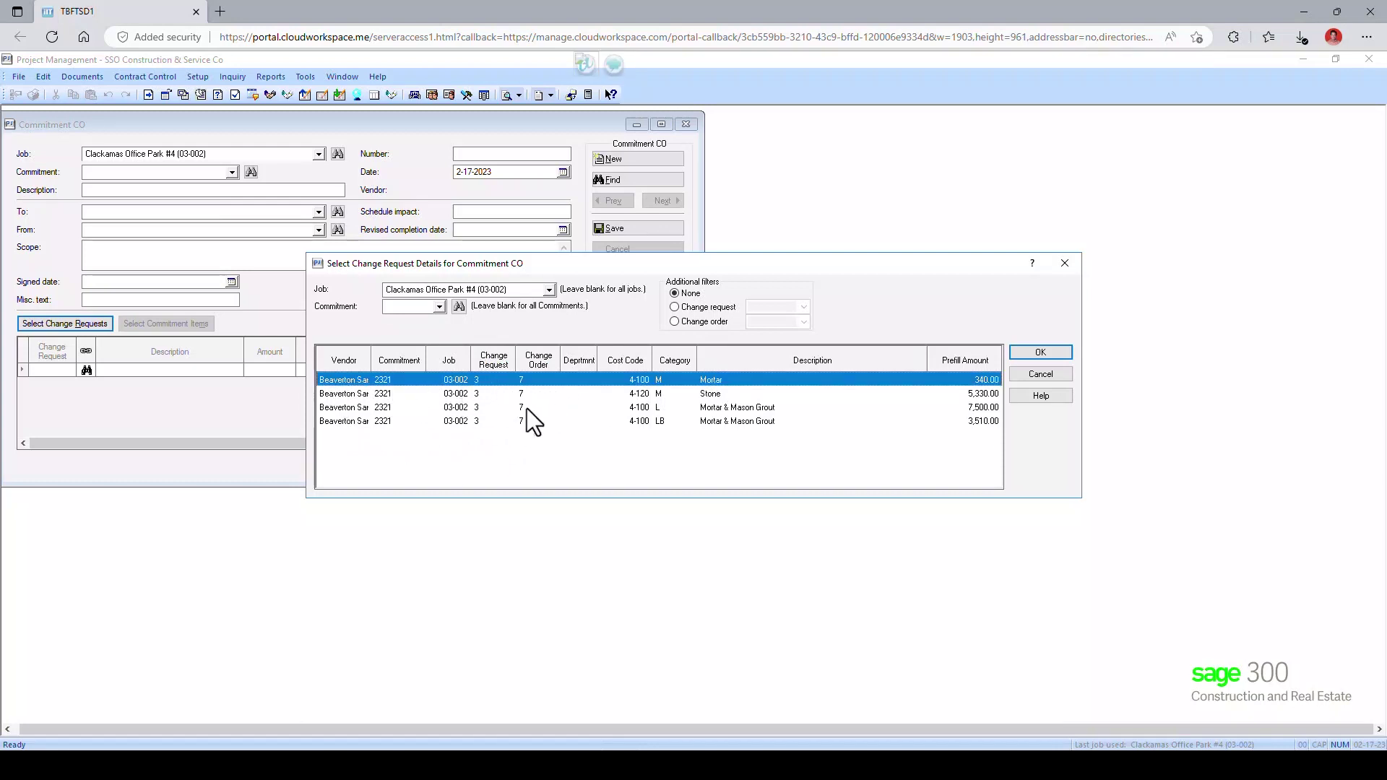
shift+click(368, 422)
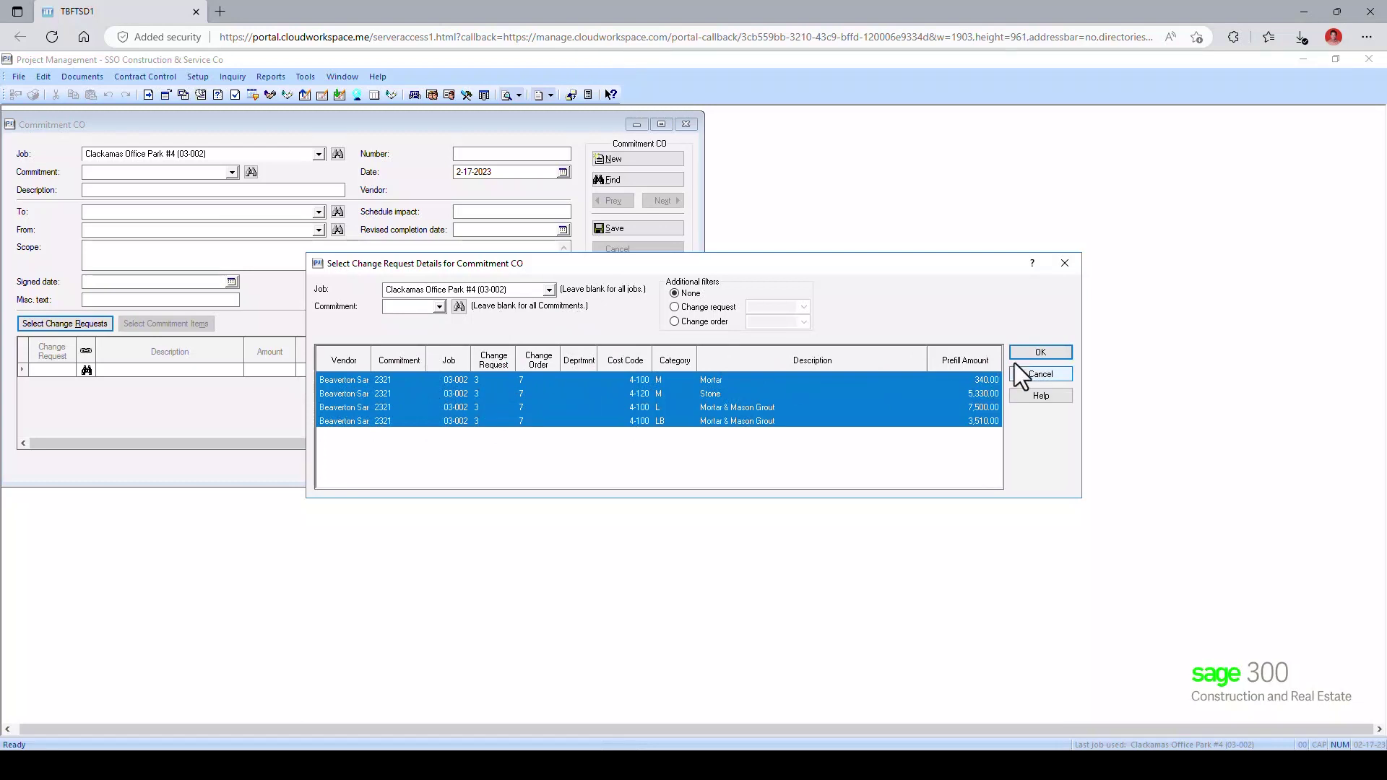
click(1040, 352)
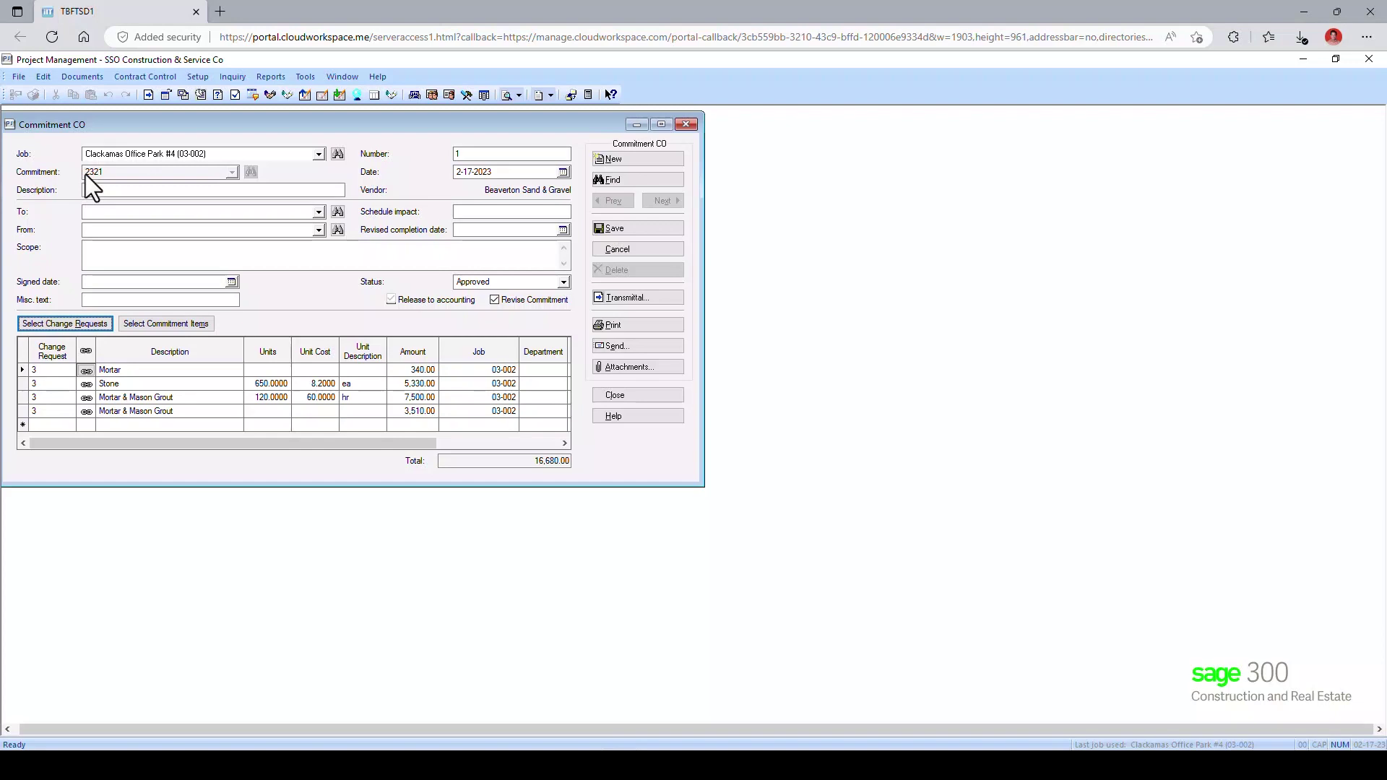
Set the commitment change order number to 1 and save it.
click(472, 154)
key(Delete)
click(632, 329)
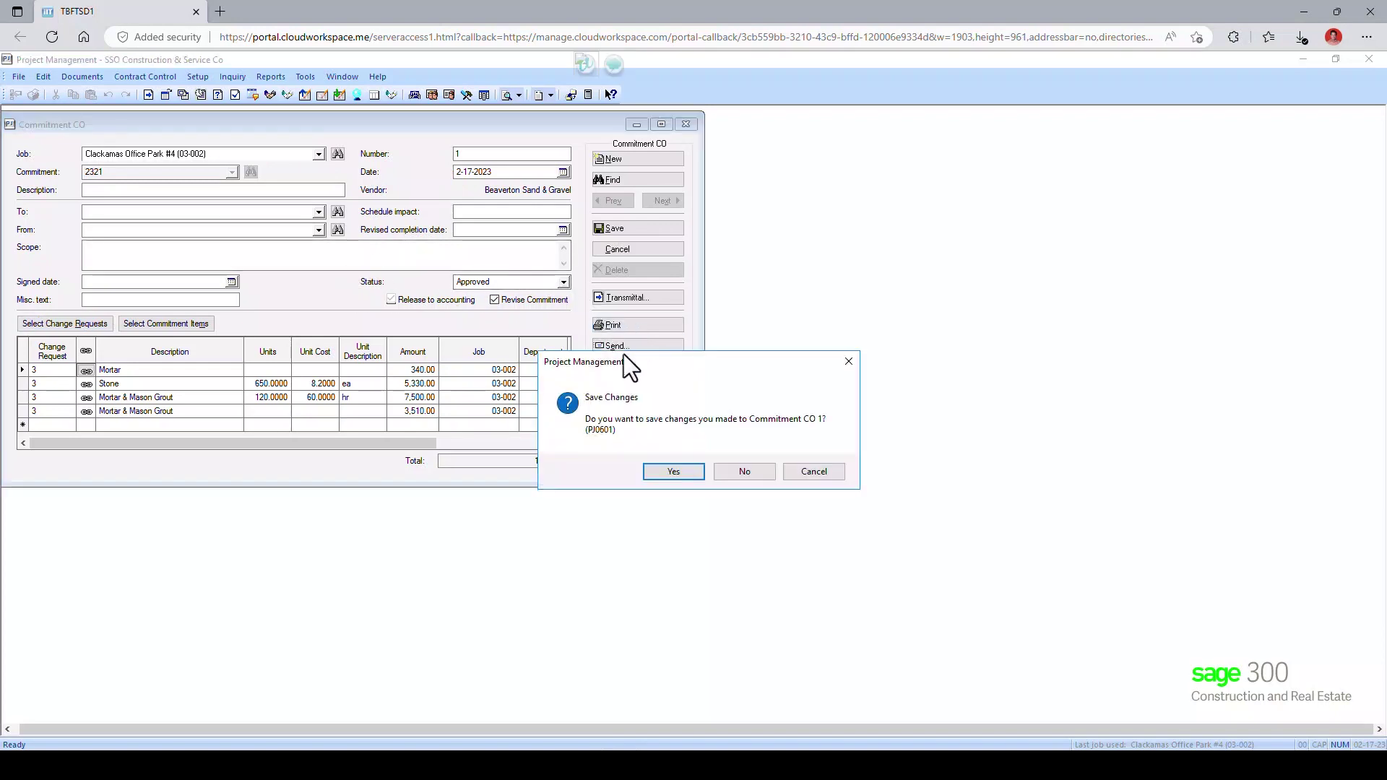
click(673, 470)
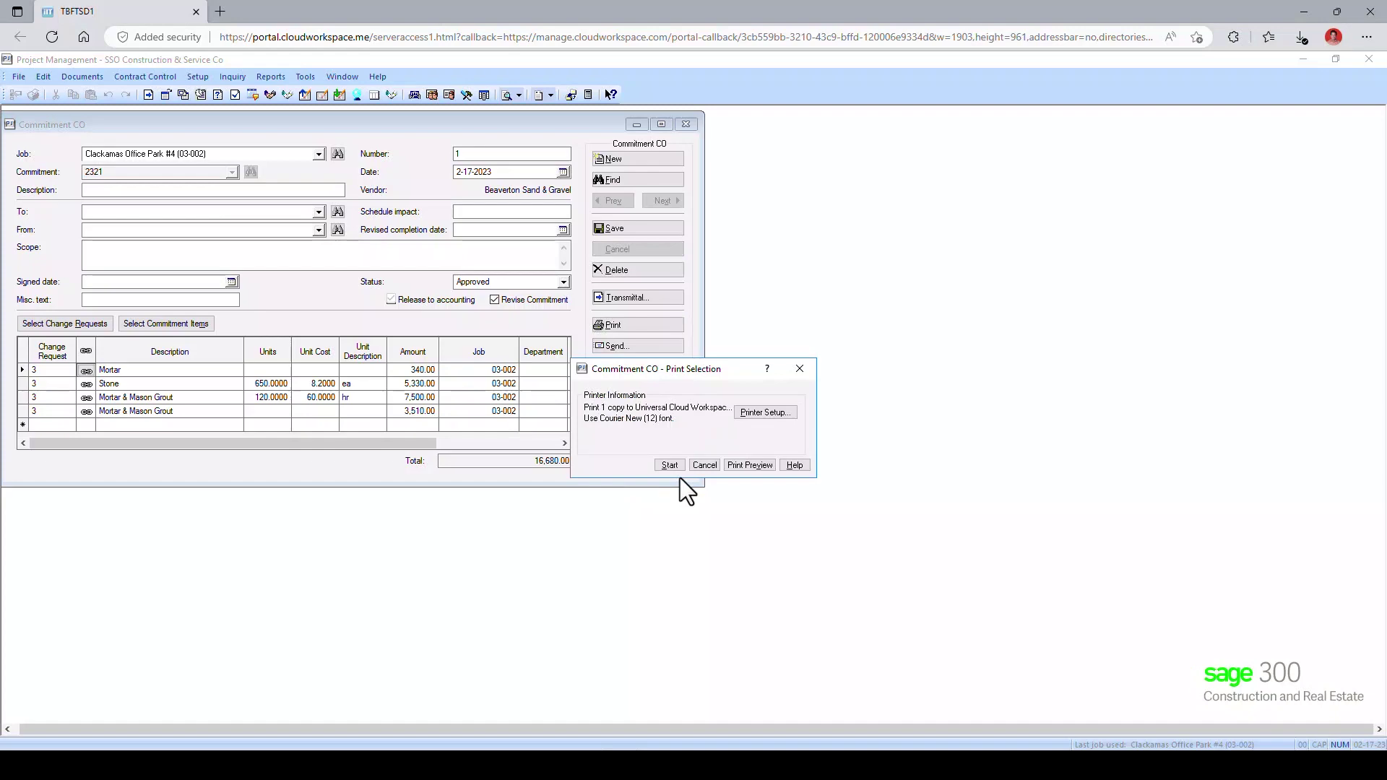
Preview commitment CO 1 for PO 2321 at $23,813.13, then close the entry.
click(748, 464)
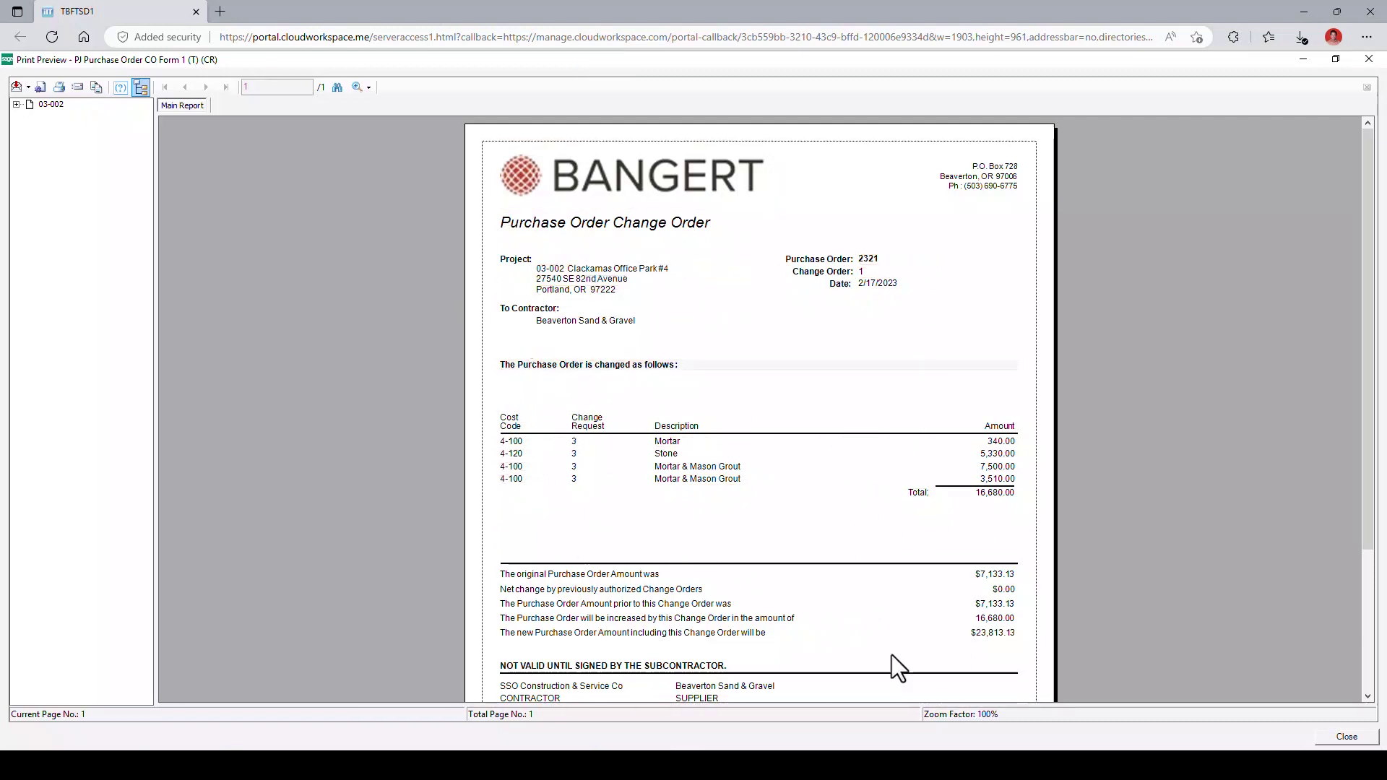
click(1345, 738)
click(703, 465)
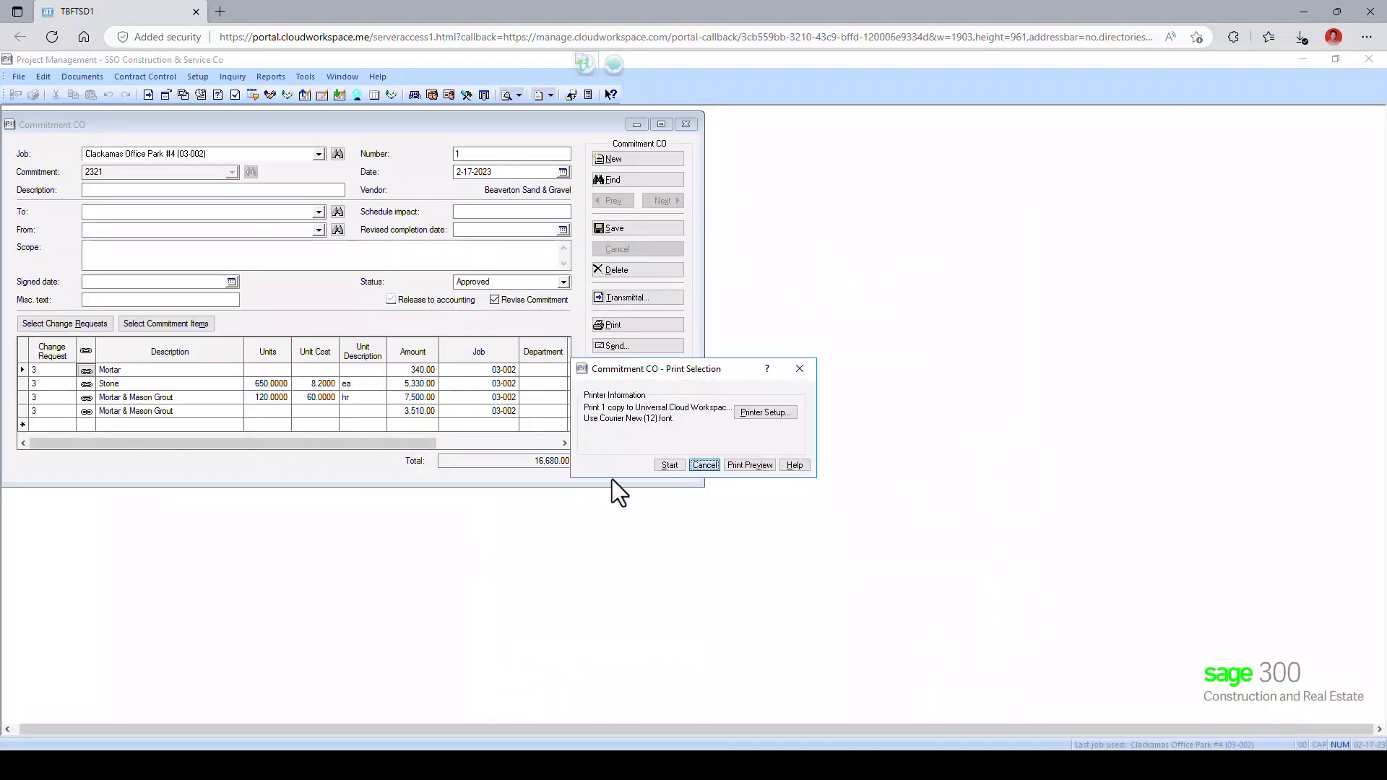
click(620, 395)
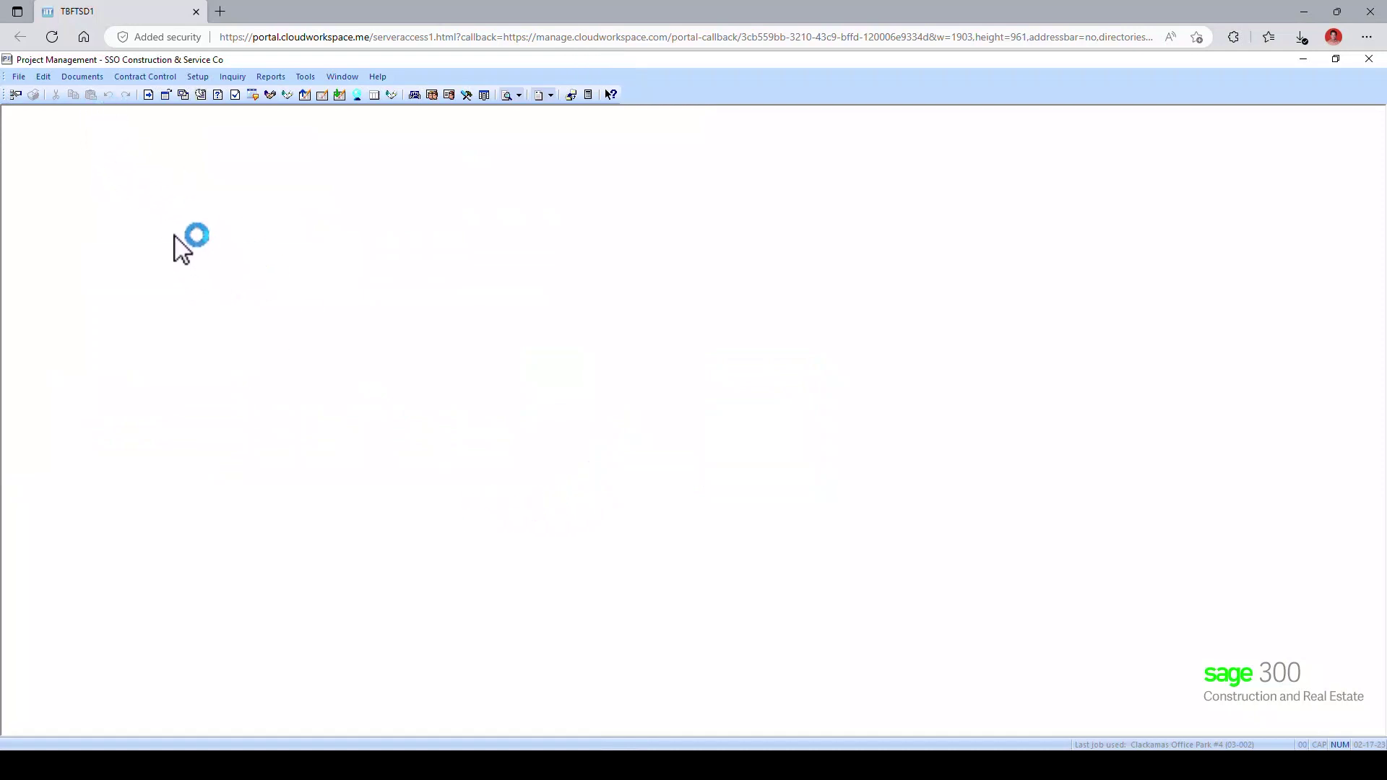
Open the COST@COMP (CAC Cost at Completion) worksheet through Enter Misc Worksheets.
click(142, 77)
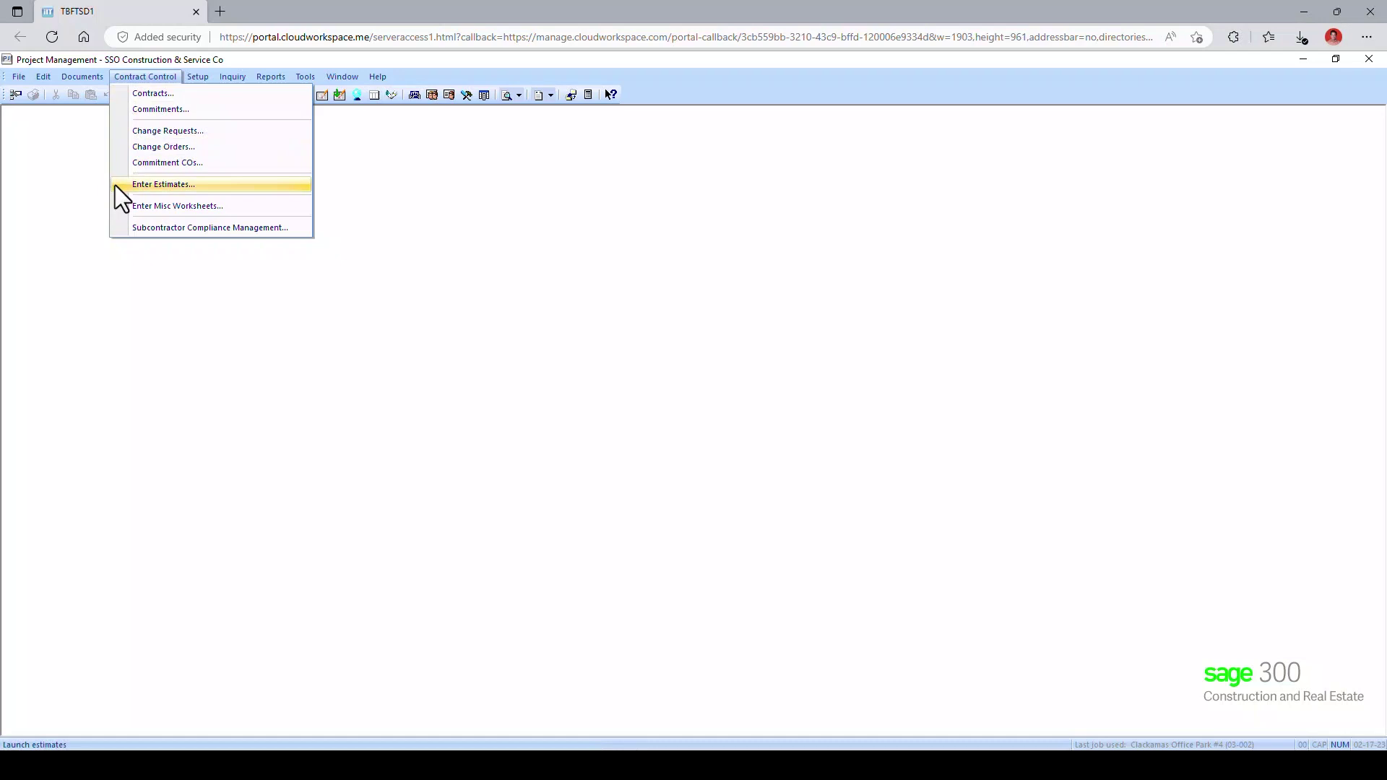
click(153, 206)
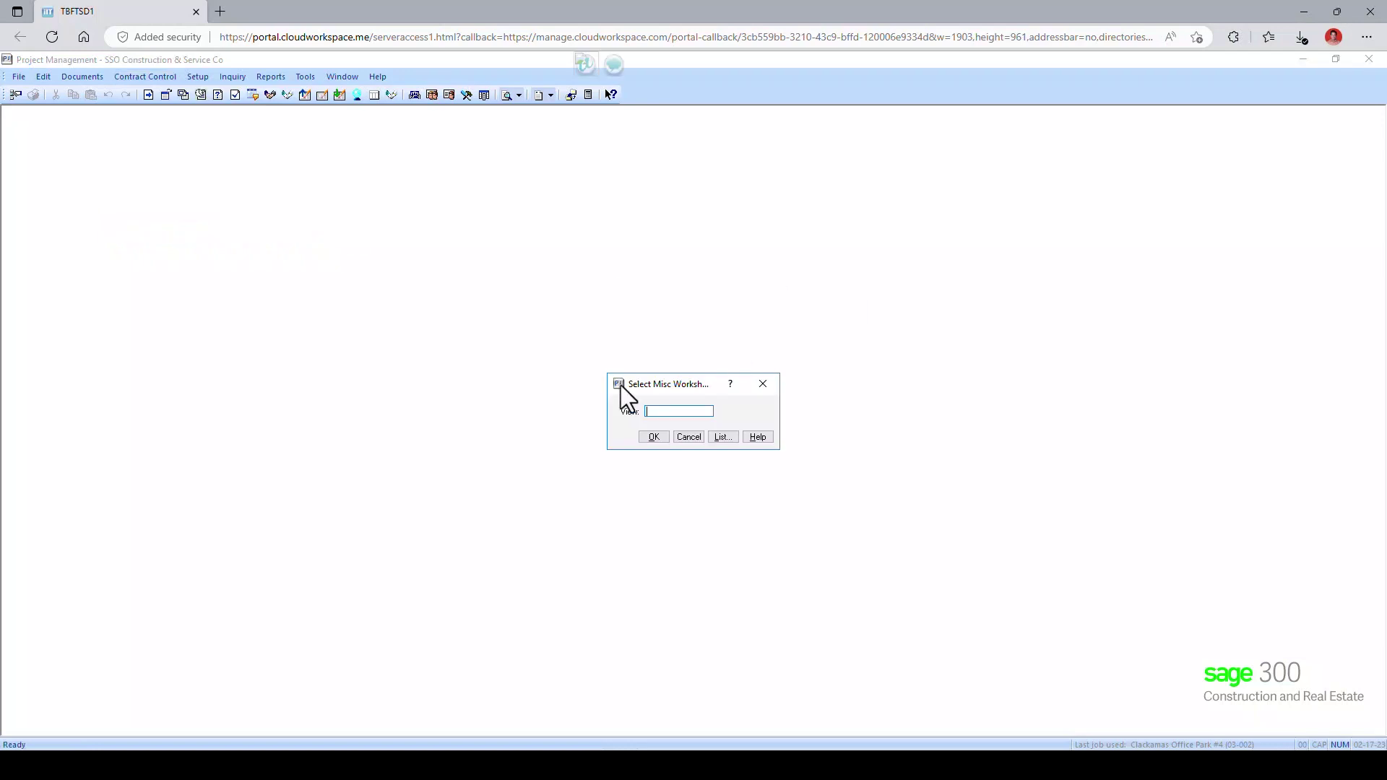
click(720, 437)
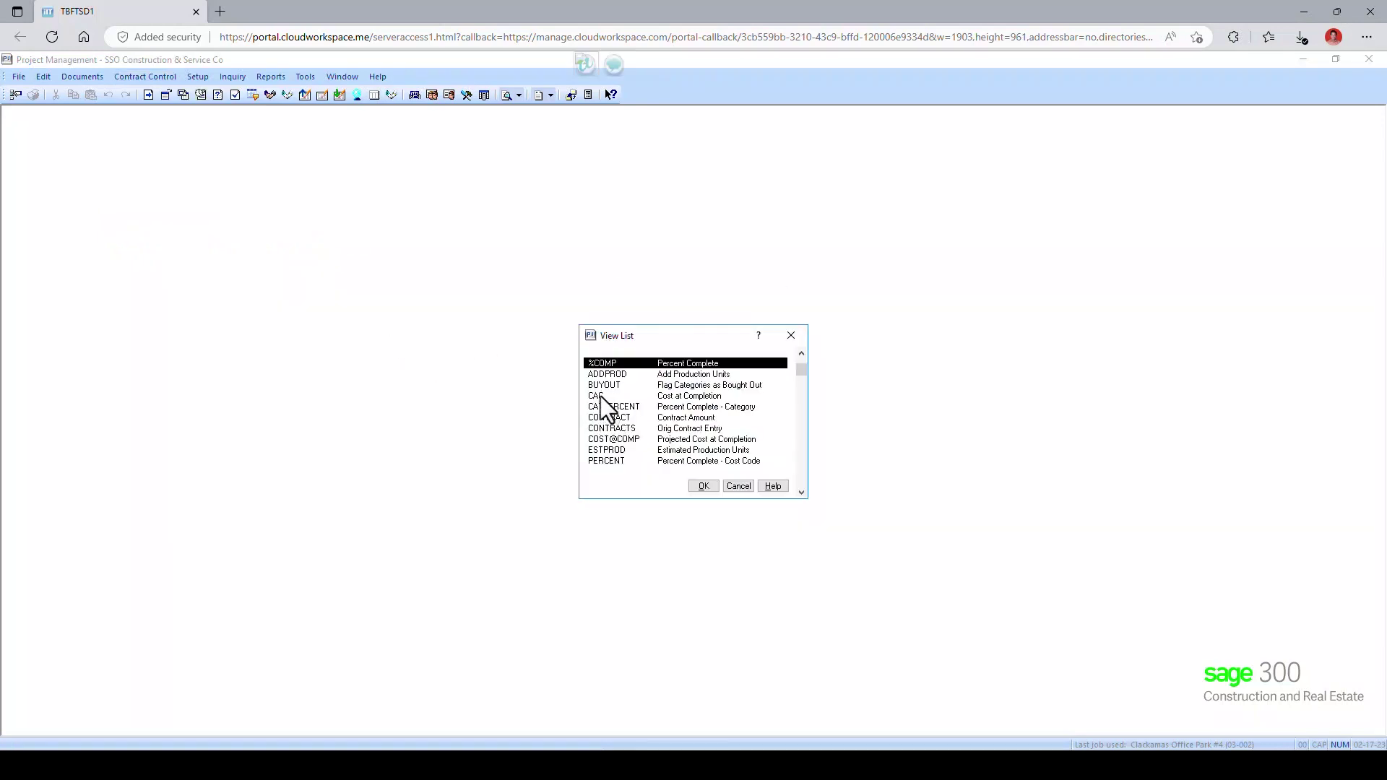
click(600, 396)
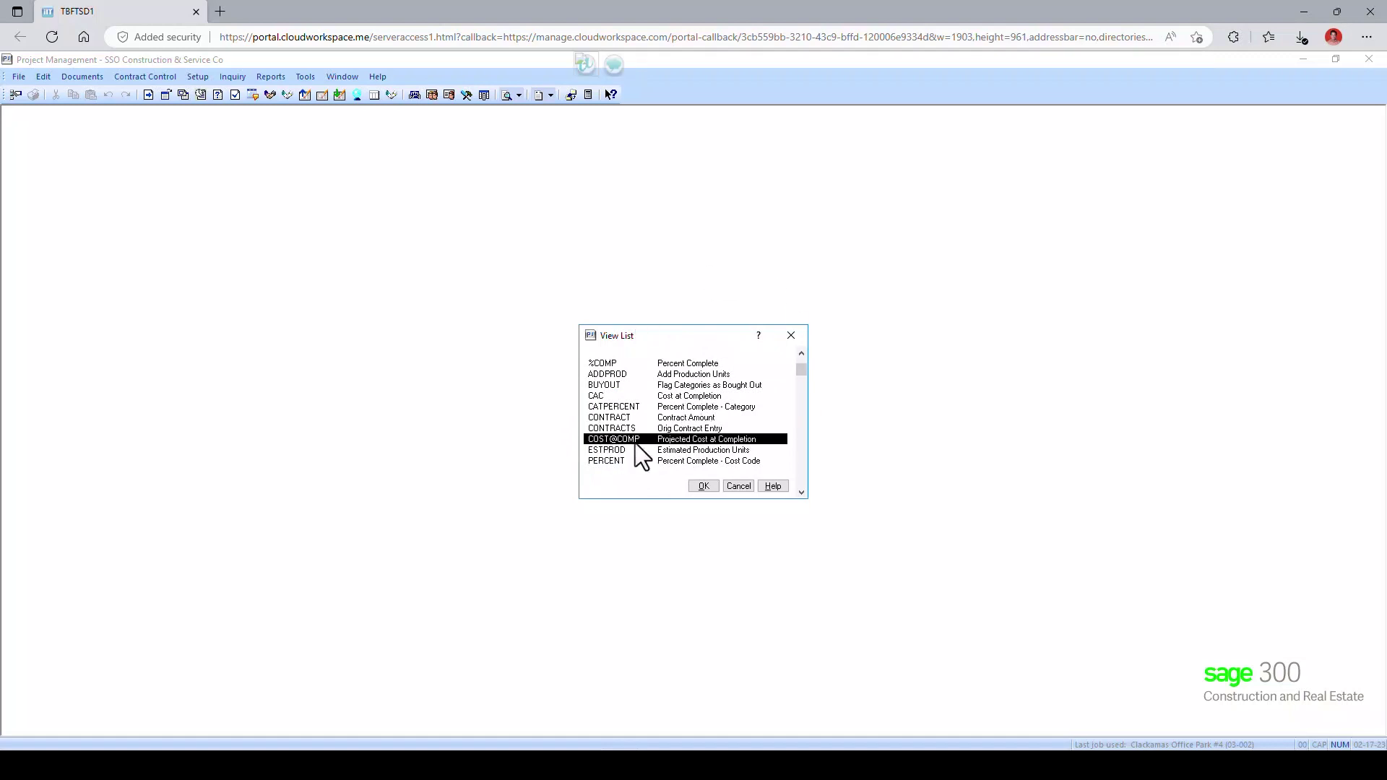
click(702, 486)
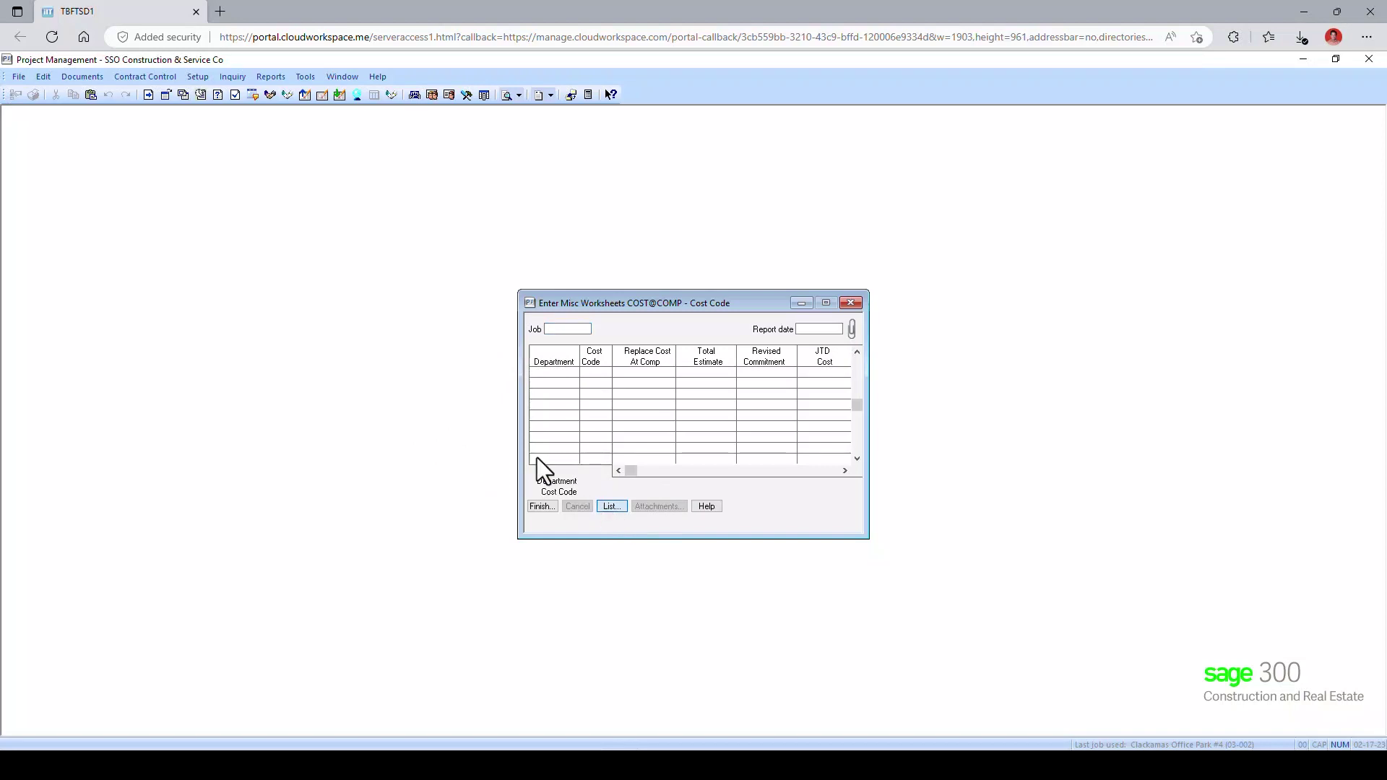
Load job 03-002, change code 1-000 cost at completion from 108,500.00 to 95,000.00, and save.
double_click(596, 404)
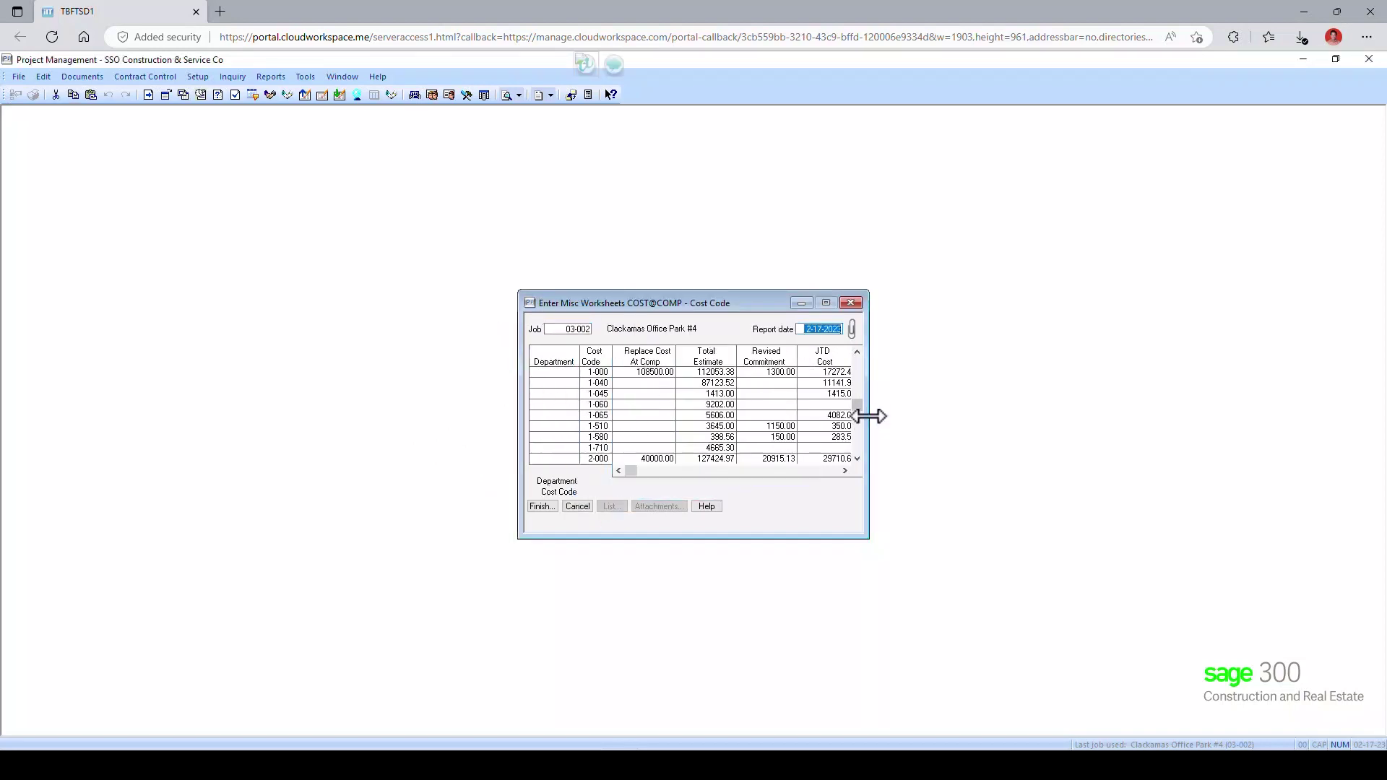
drag(870, 416, 971, 416)
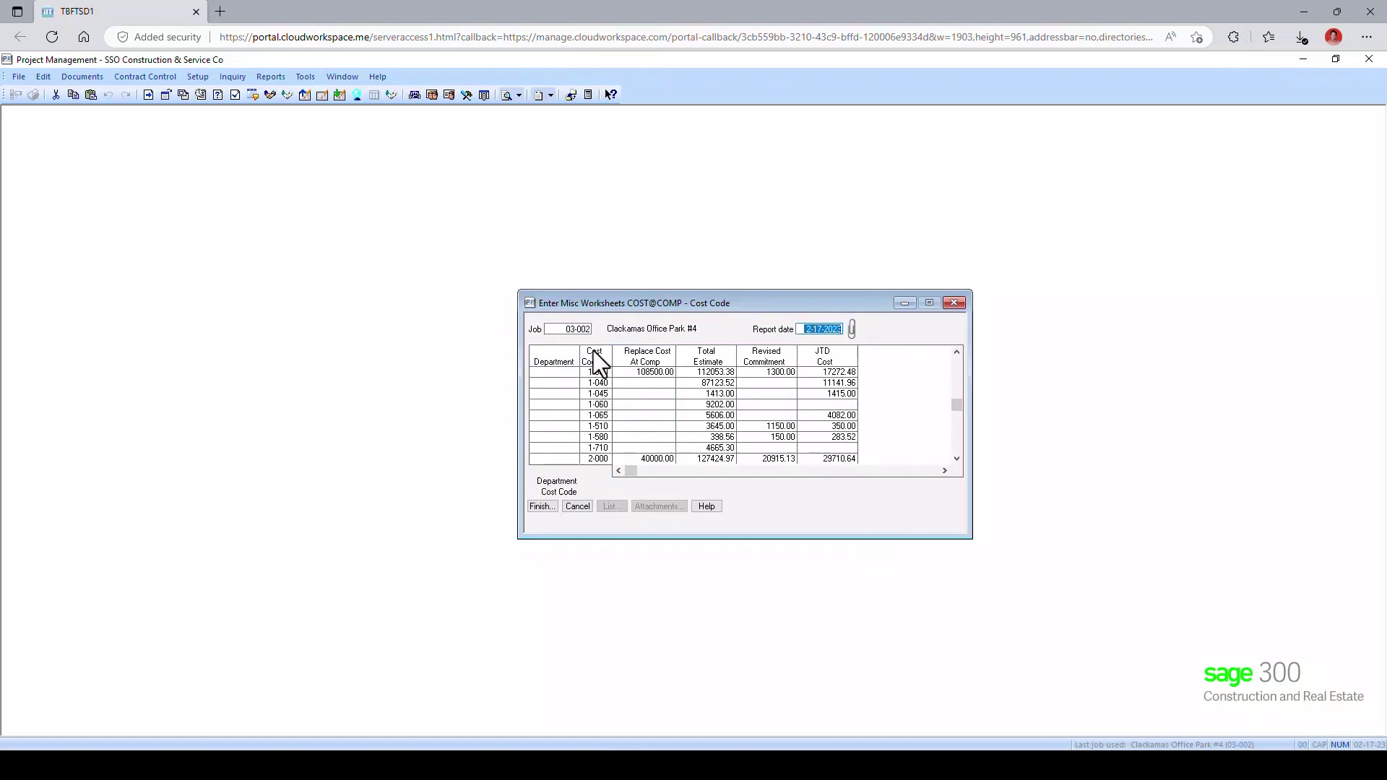
click(600, 372)
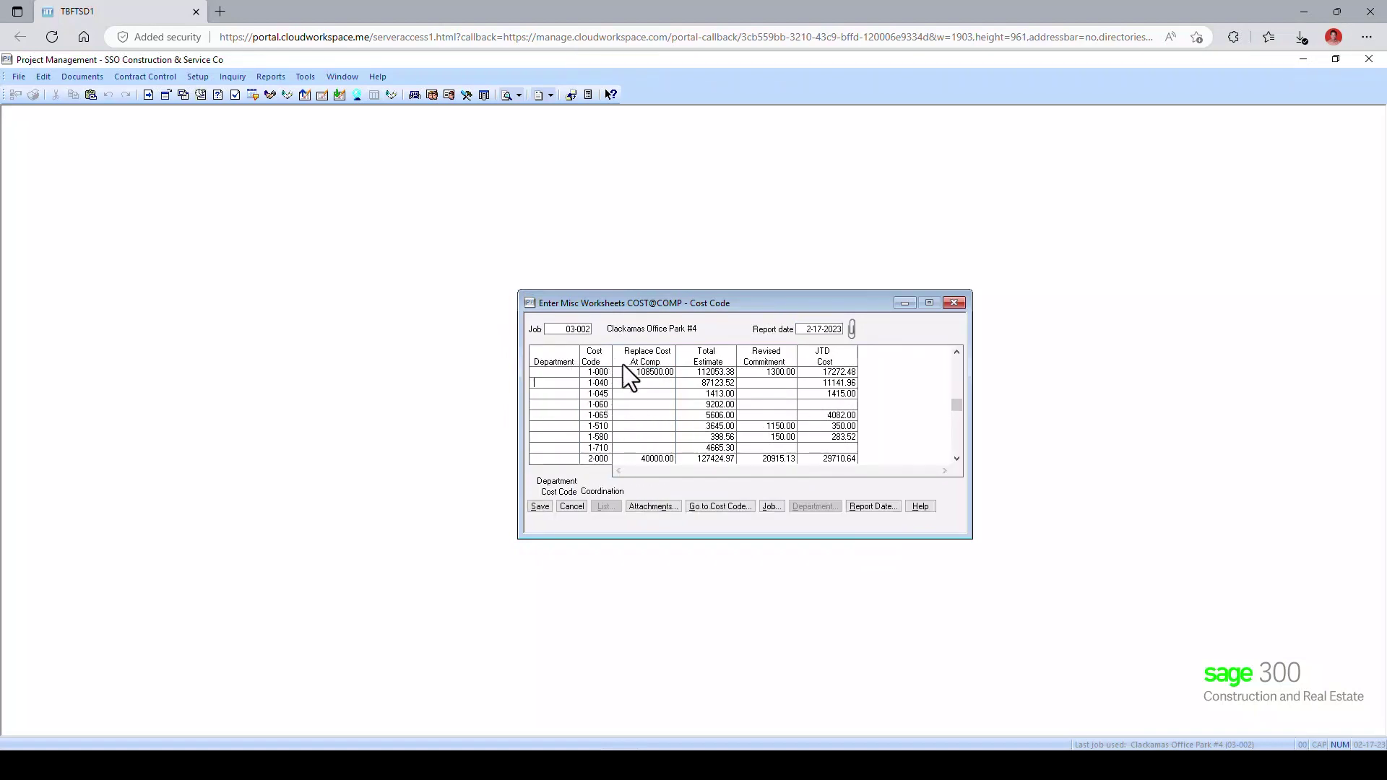
click(633, 372)
drag(638, 371, 672, 373)
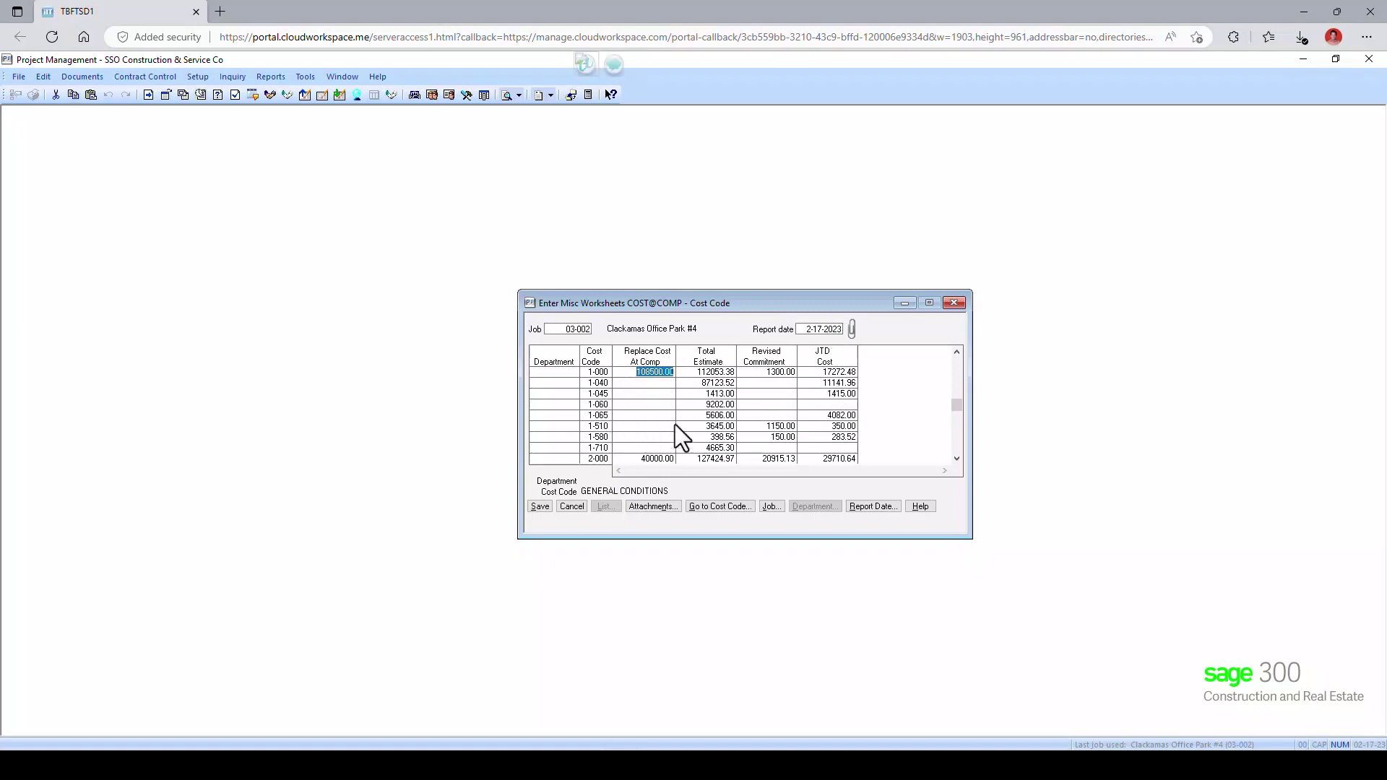
drag(642, 459, 659, 458)
click(649, 372)
text(95000)
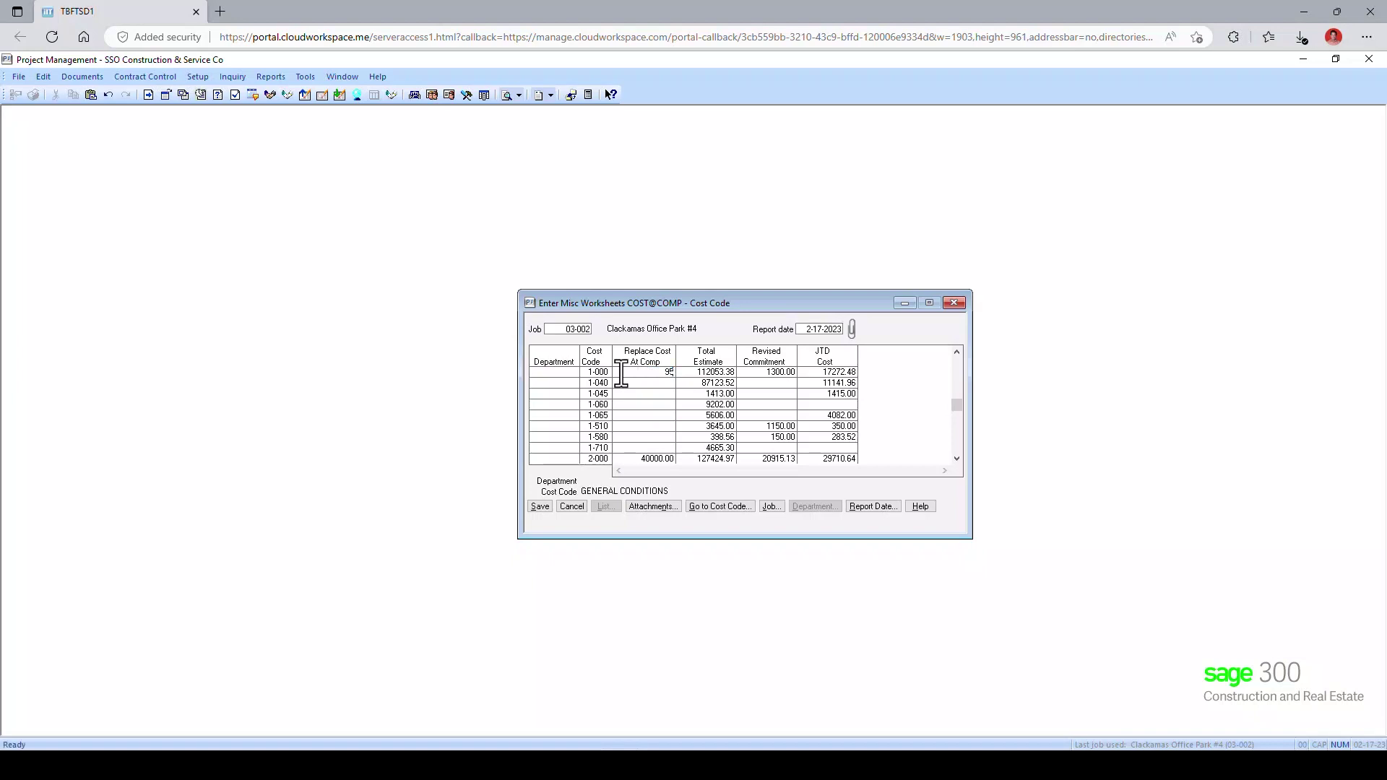
key(Return)
click(540, 507)
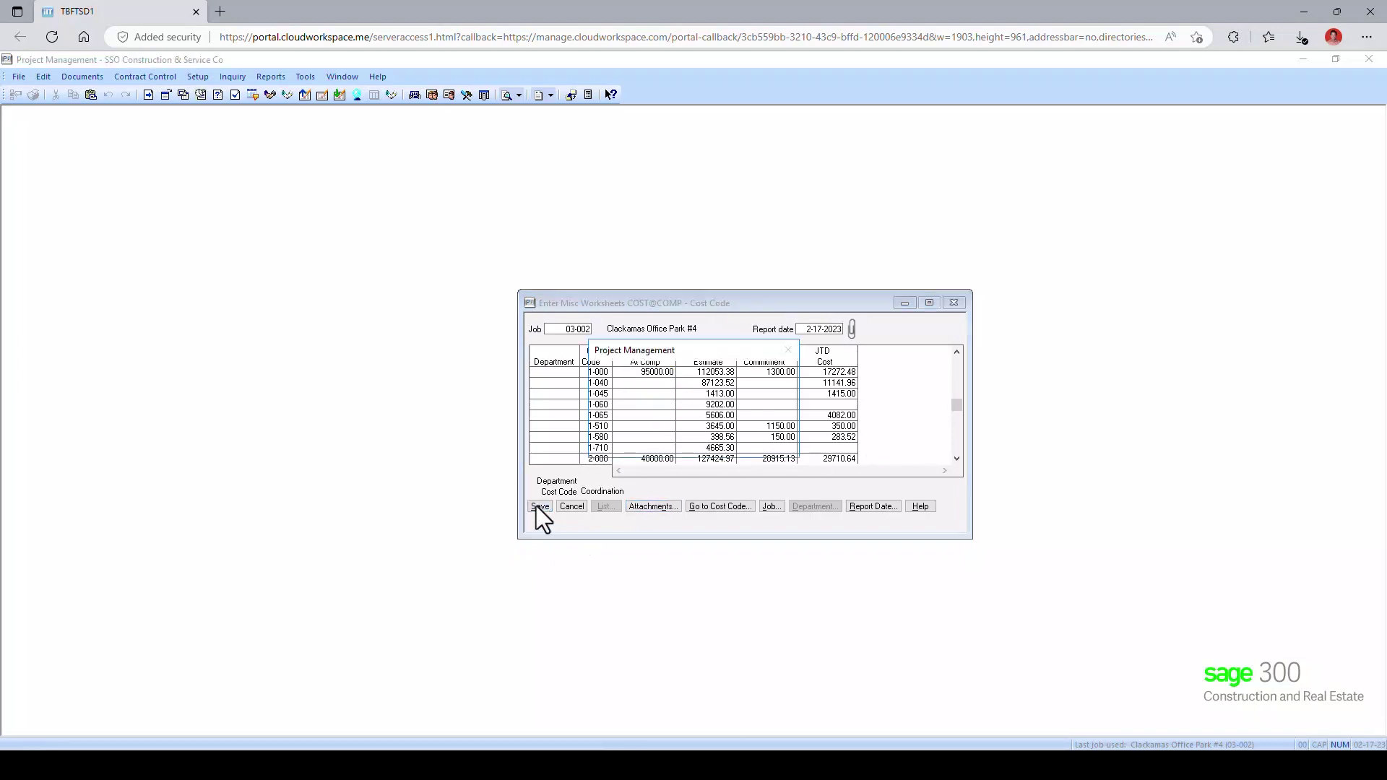
click(680, 439)
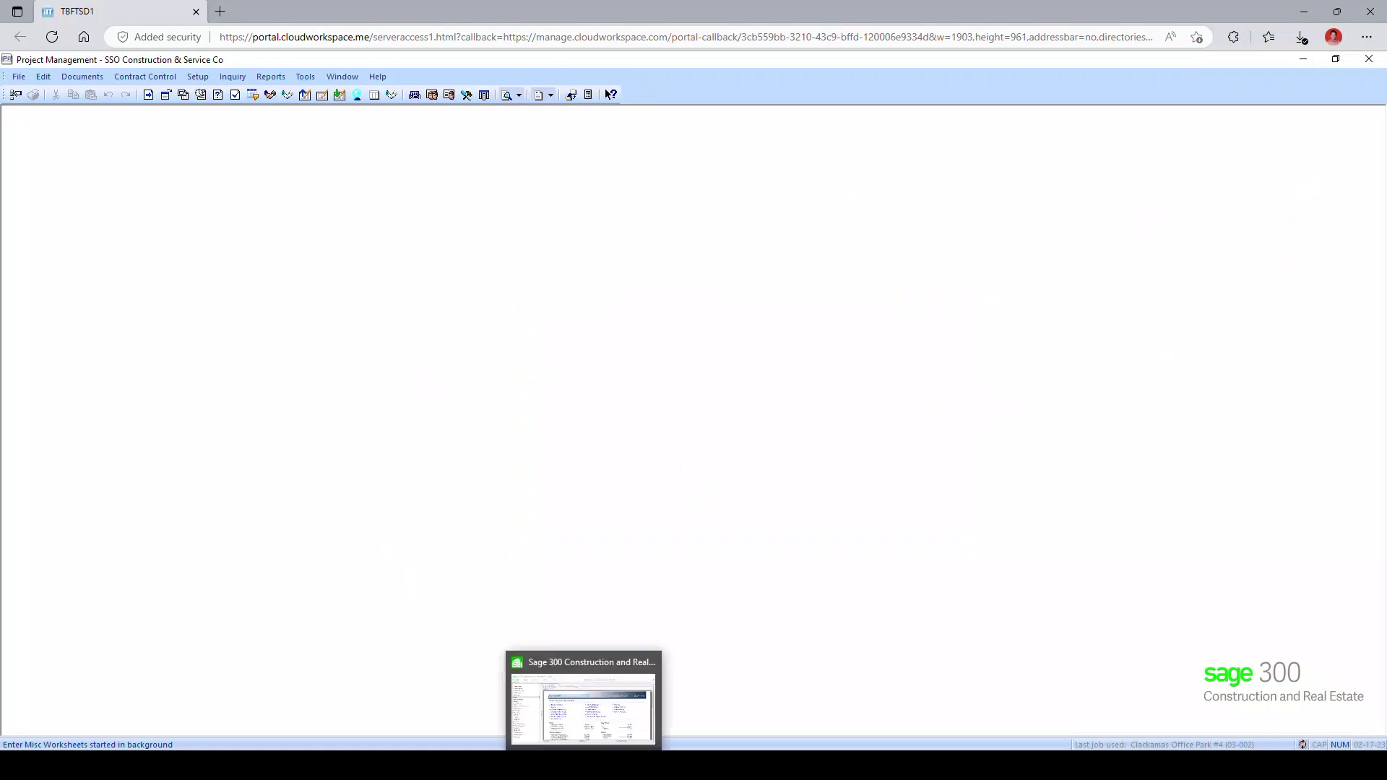
Open, synchronize, finish and process the NW Food Warehouse contract-based invoice.
click(582, 716)
click(50, 297)
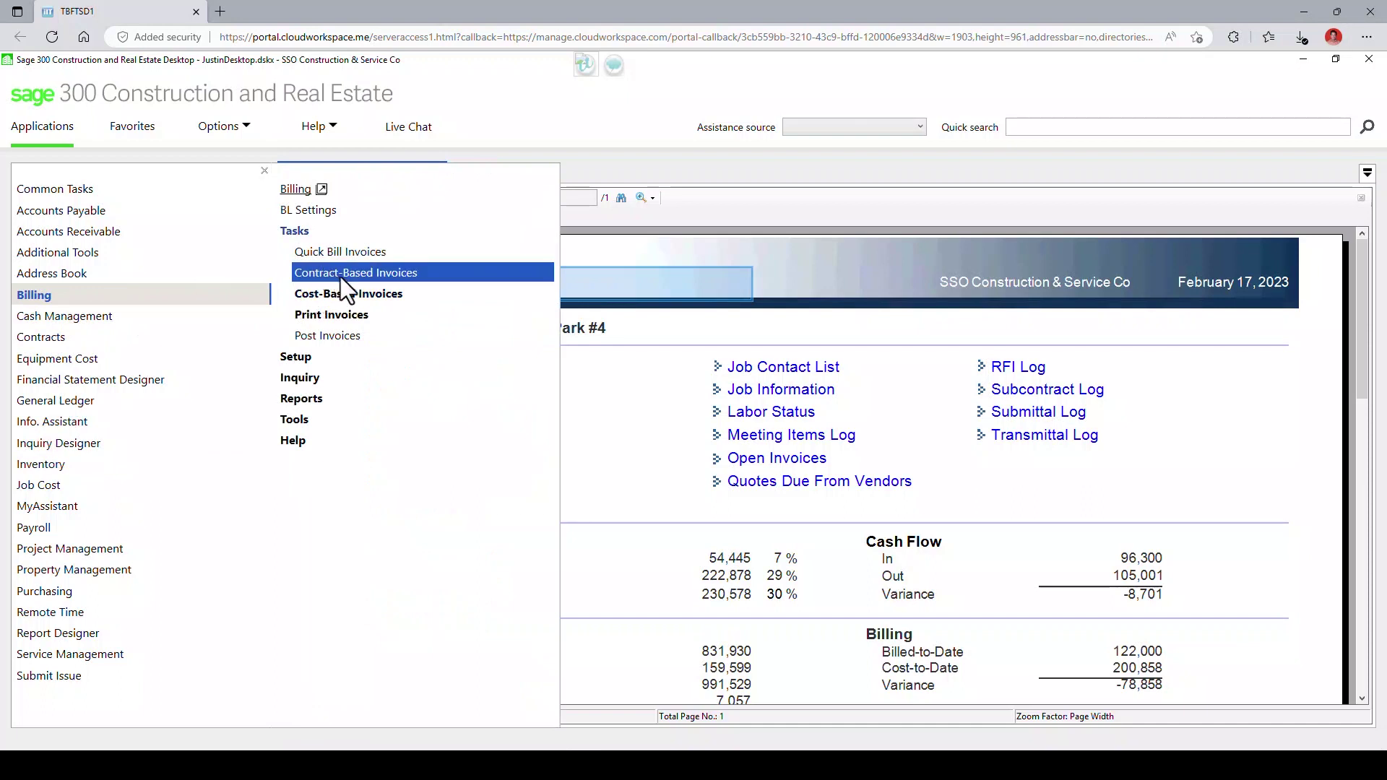
click(372, 277)
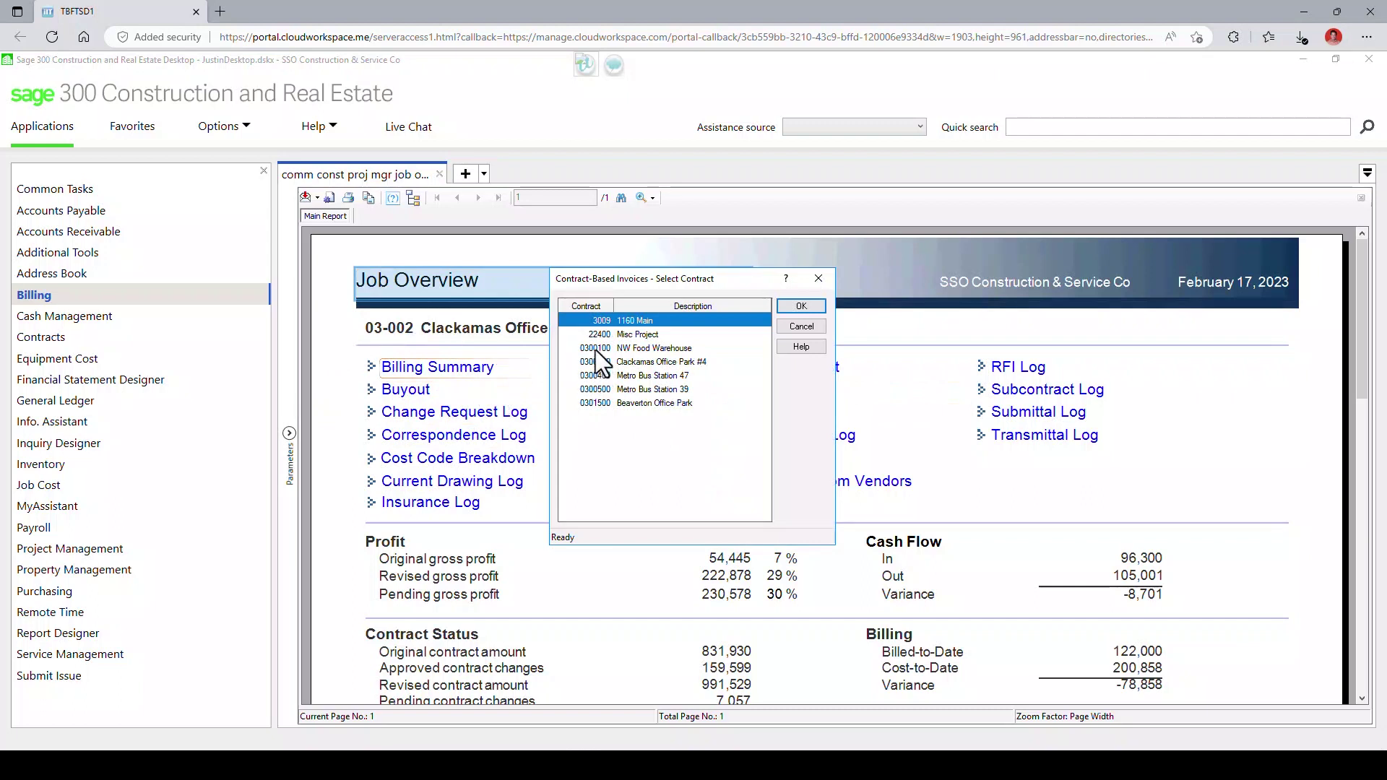
click(596, 350)
click(801, 306)
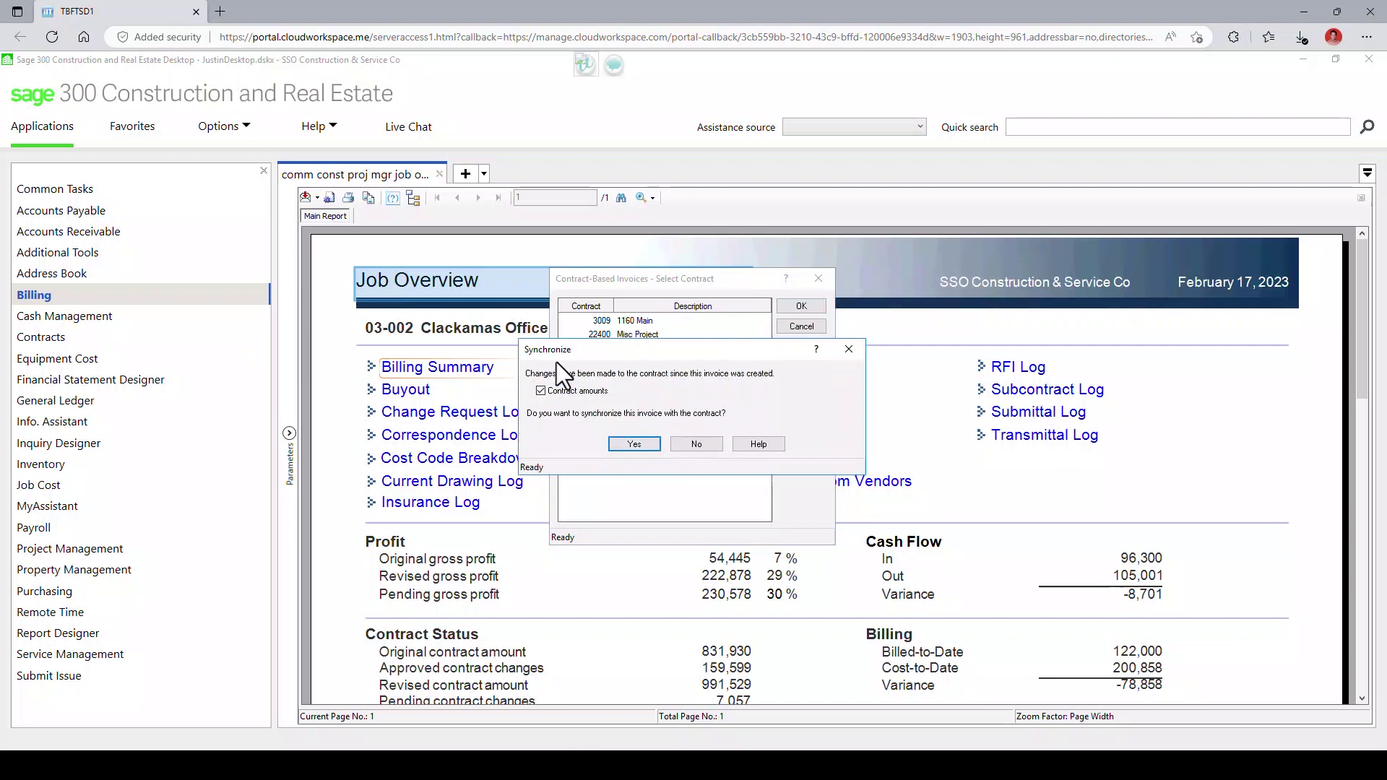
click(635, 444)
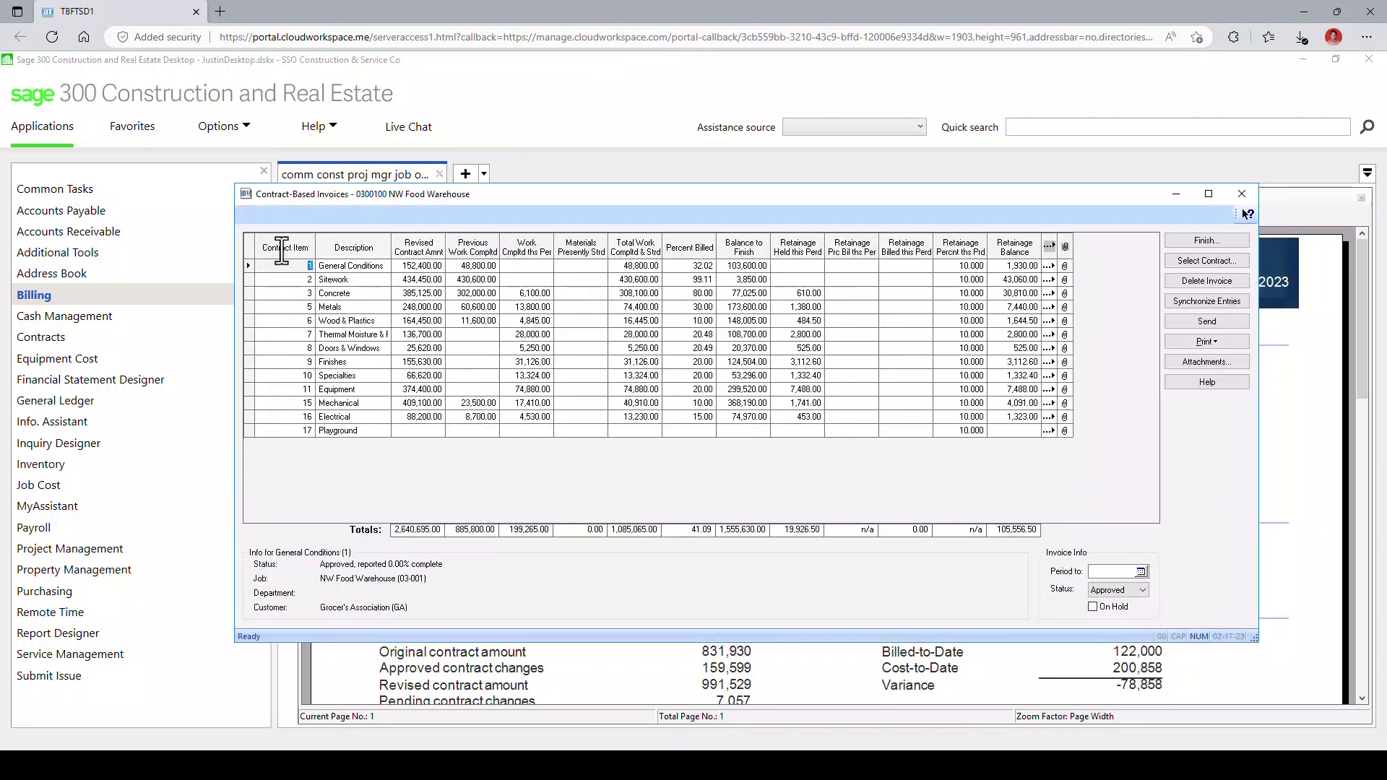
click(1192, 242)
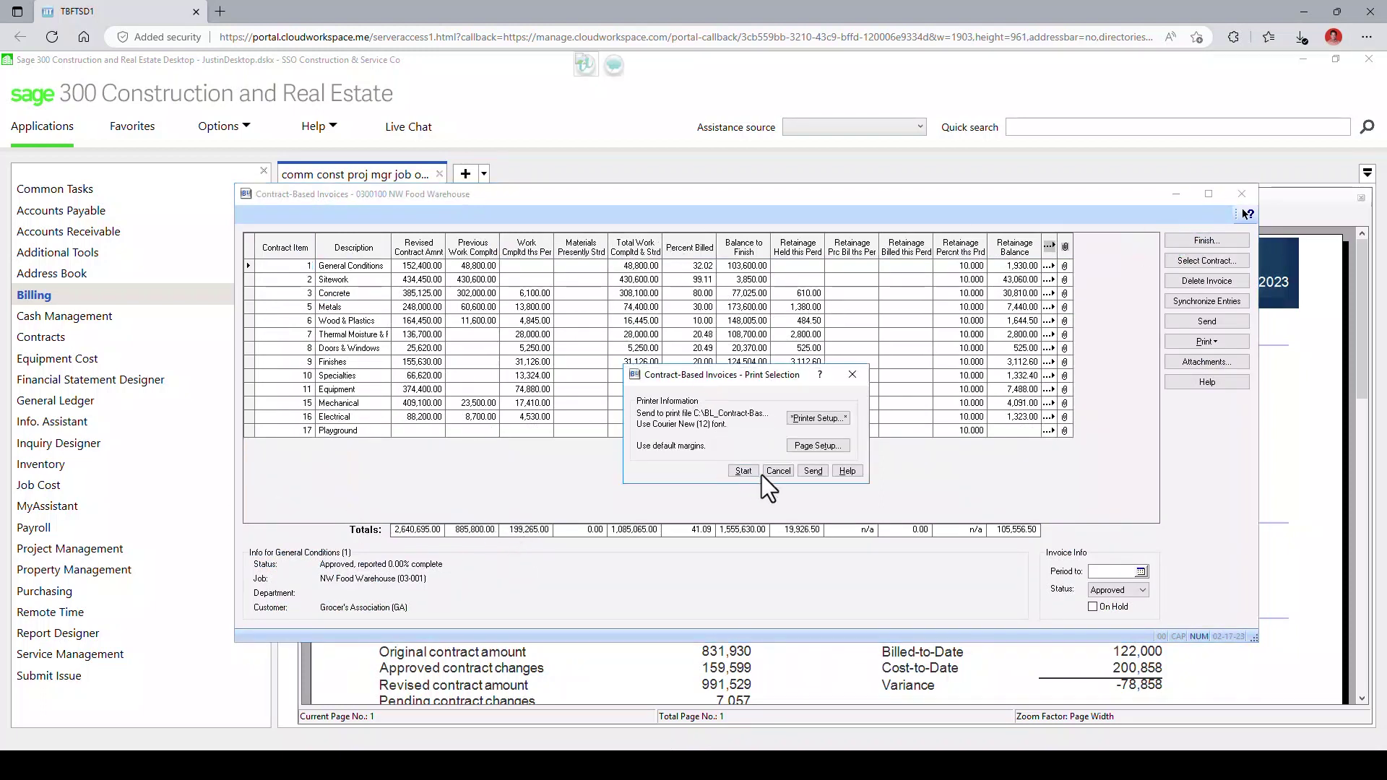
click(742, 471)
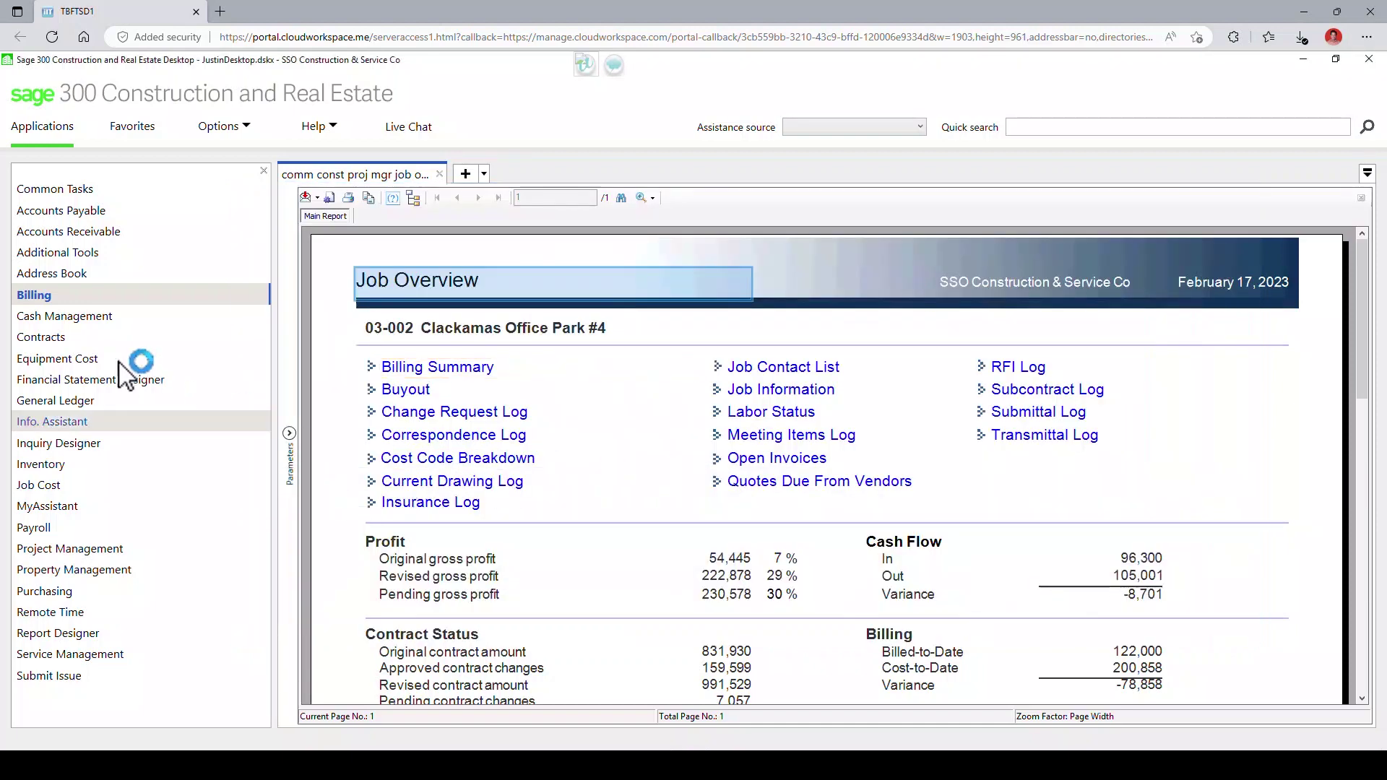
Open the invoice for contract 0300200 Clackamas Office Park #4, synchronized with the contract.
click(33, 296)
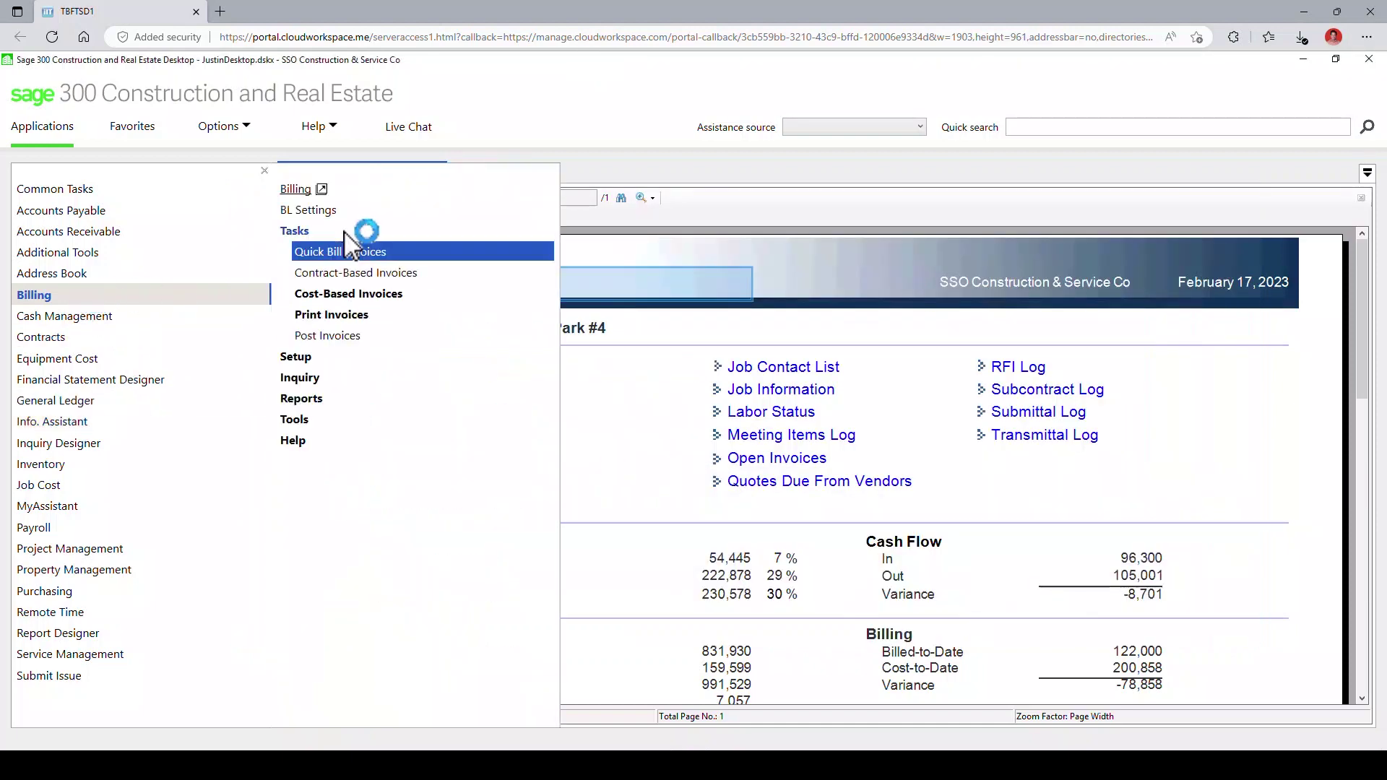
click(326, 272)
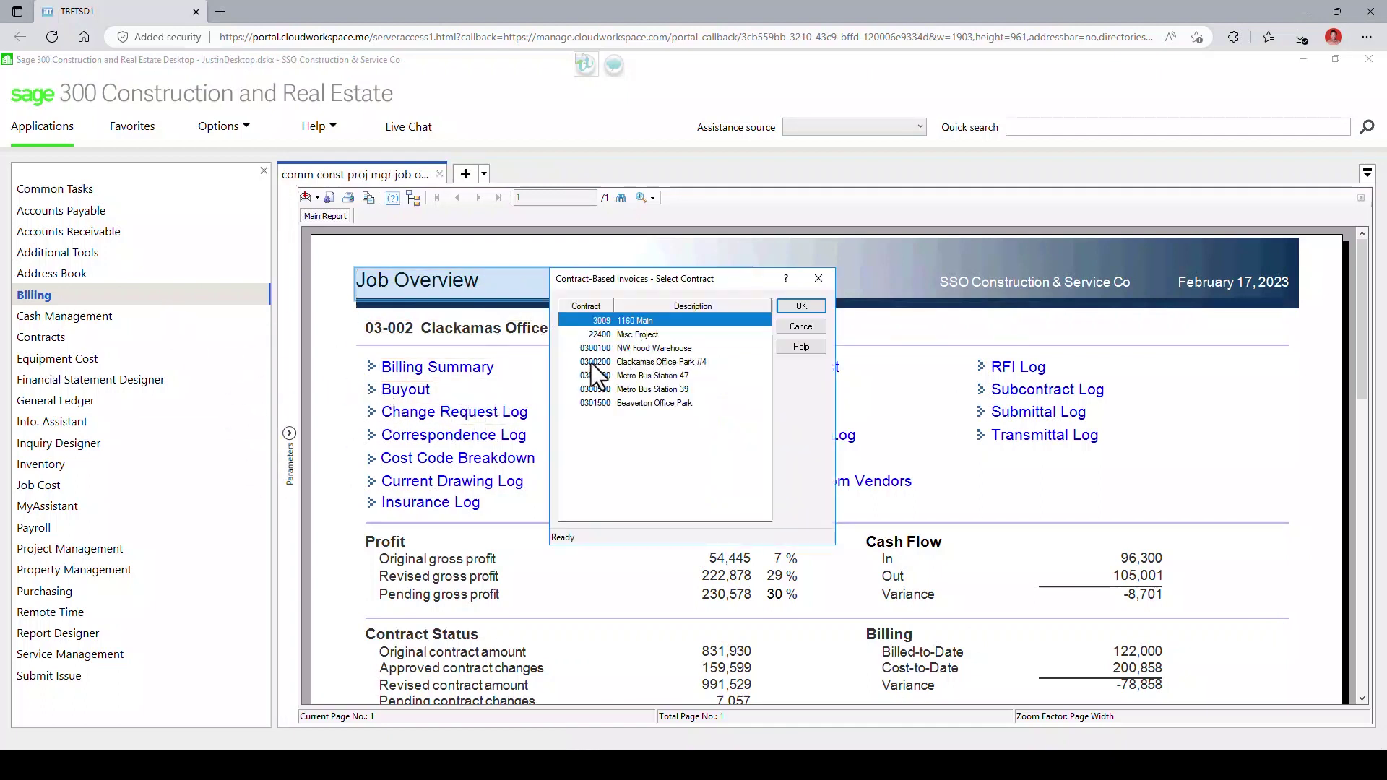
click(597, 362)
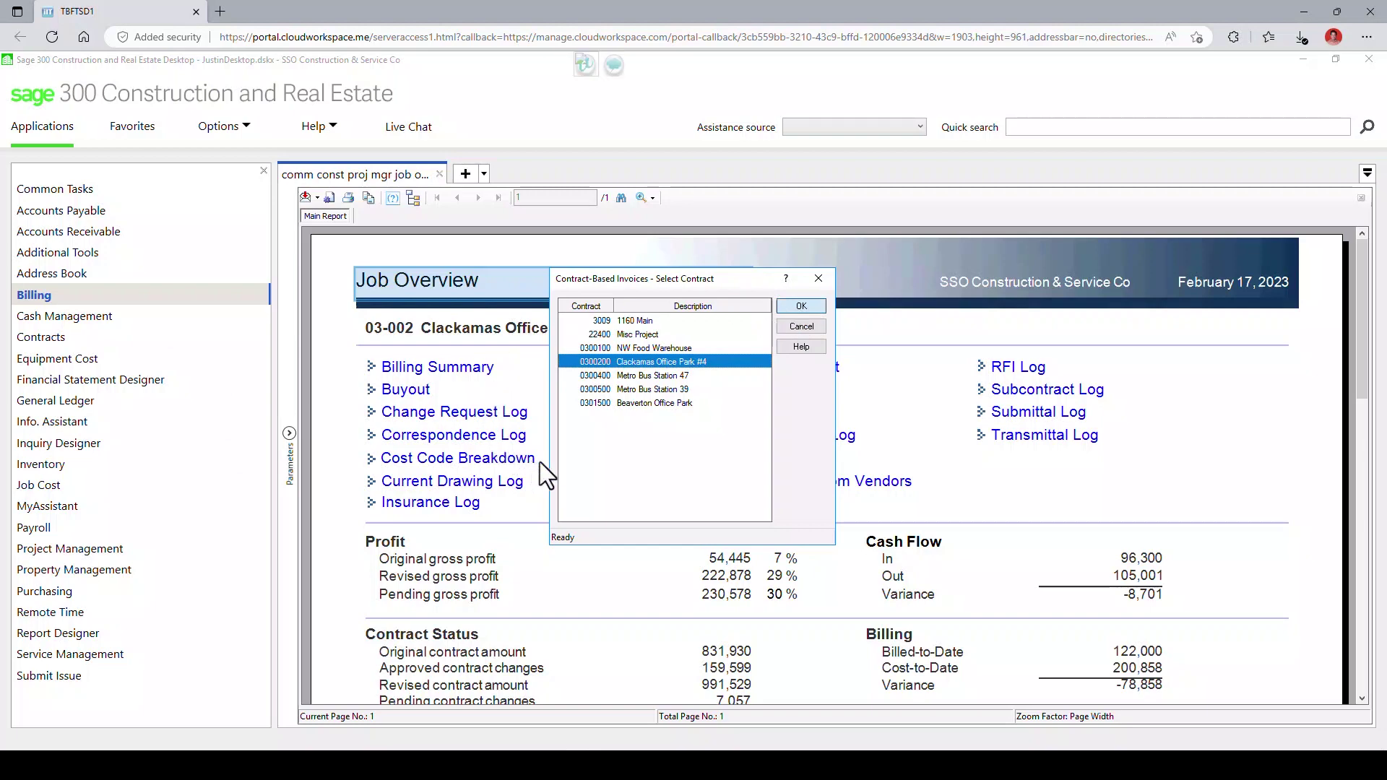
key(Return)
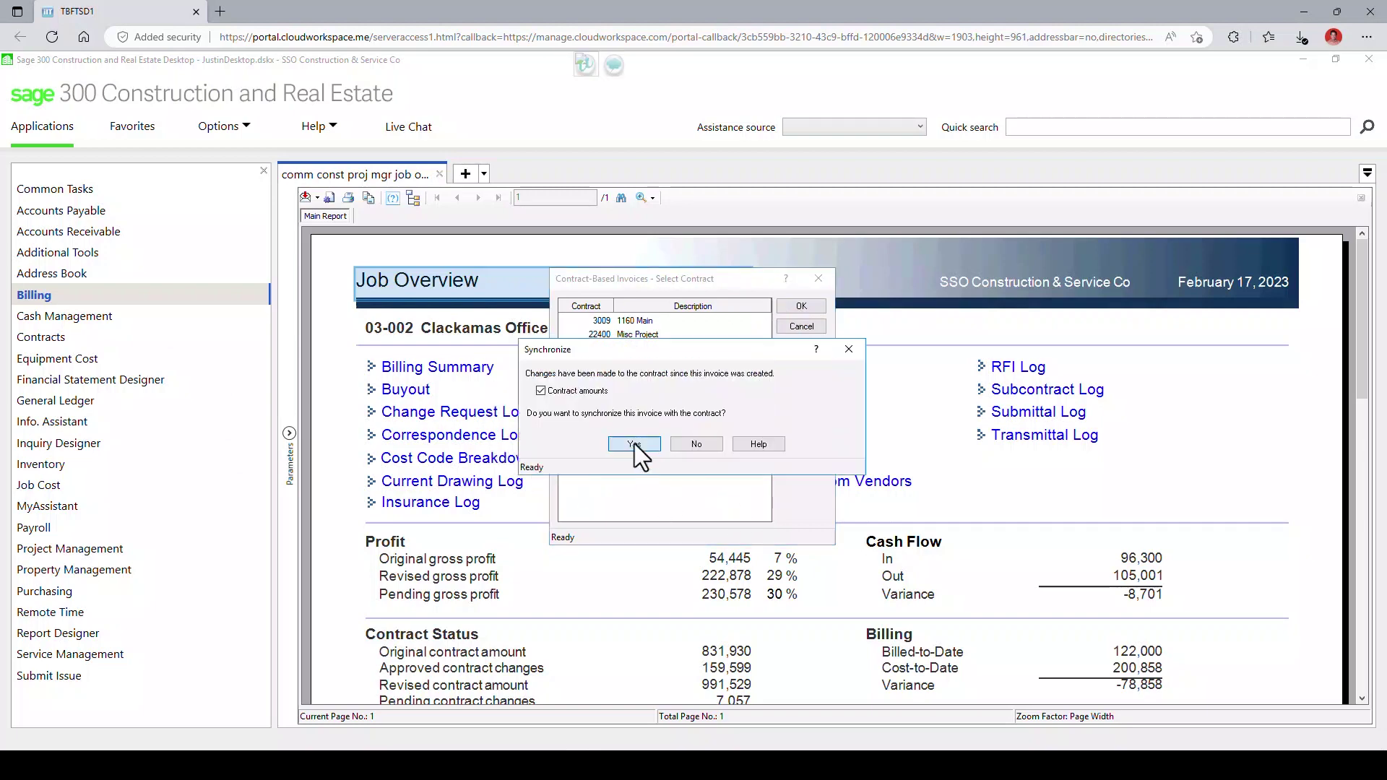
click(635, 445)
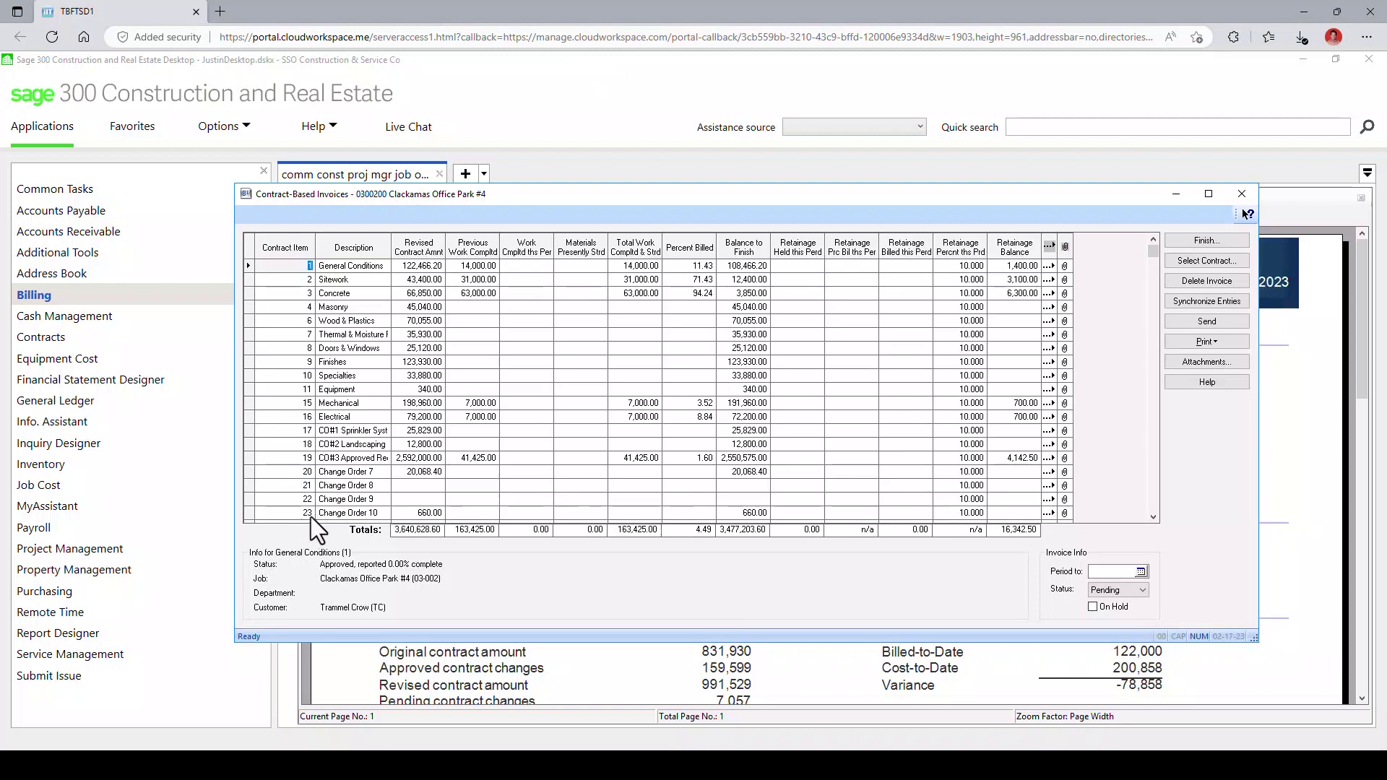
Bill Change Order 13 at 25 percent, then check and dismiss the print options.
click(1153, 515)
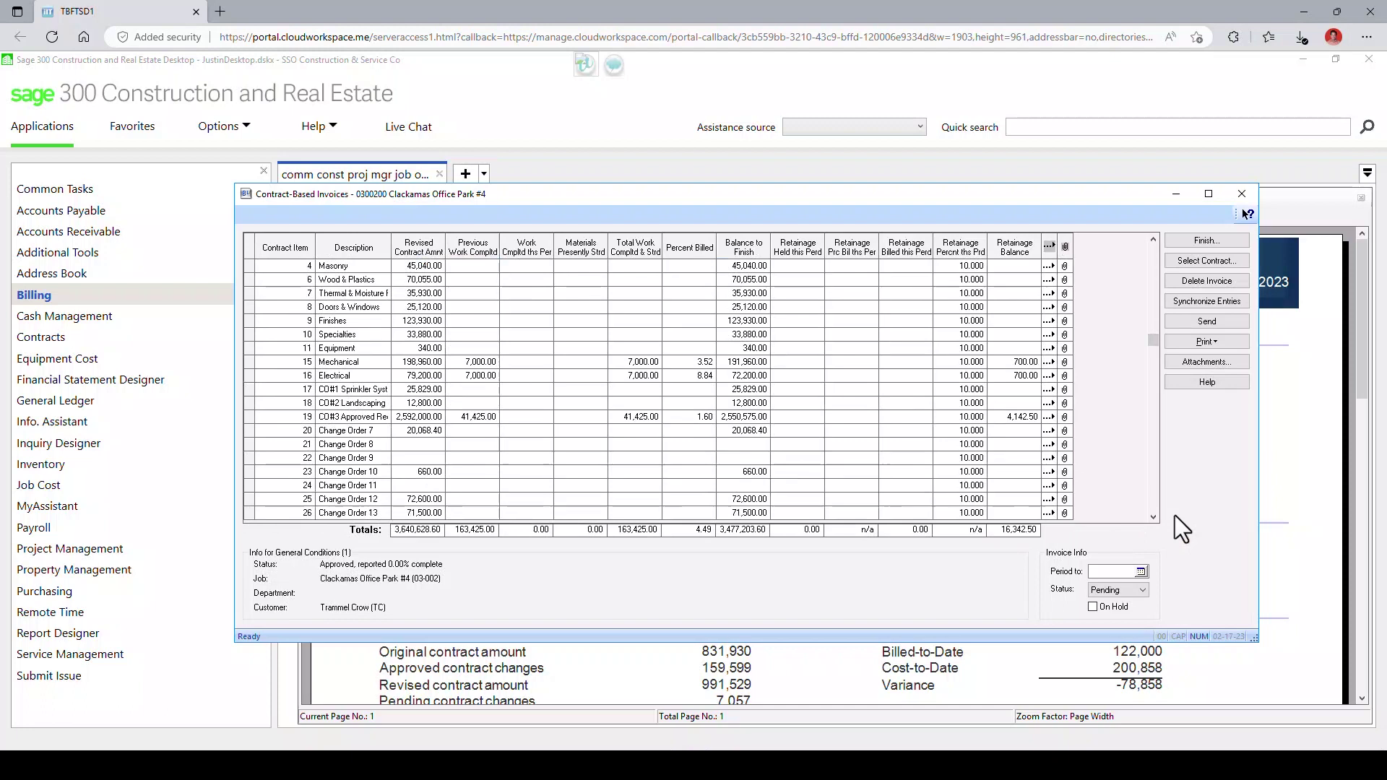
click(1153, 518)
click(417, 513)
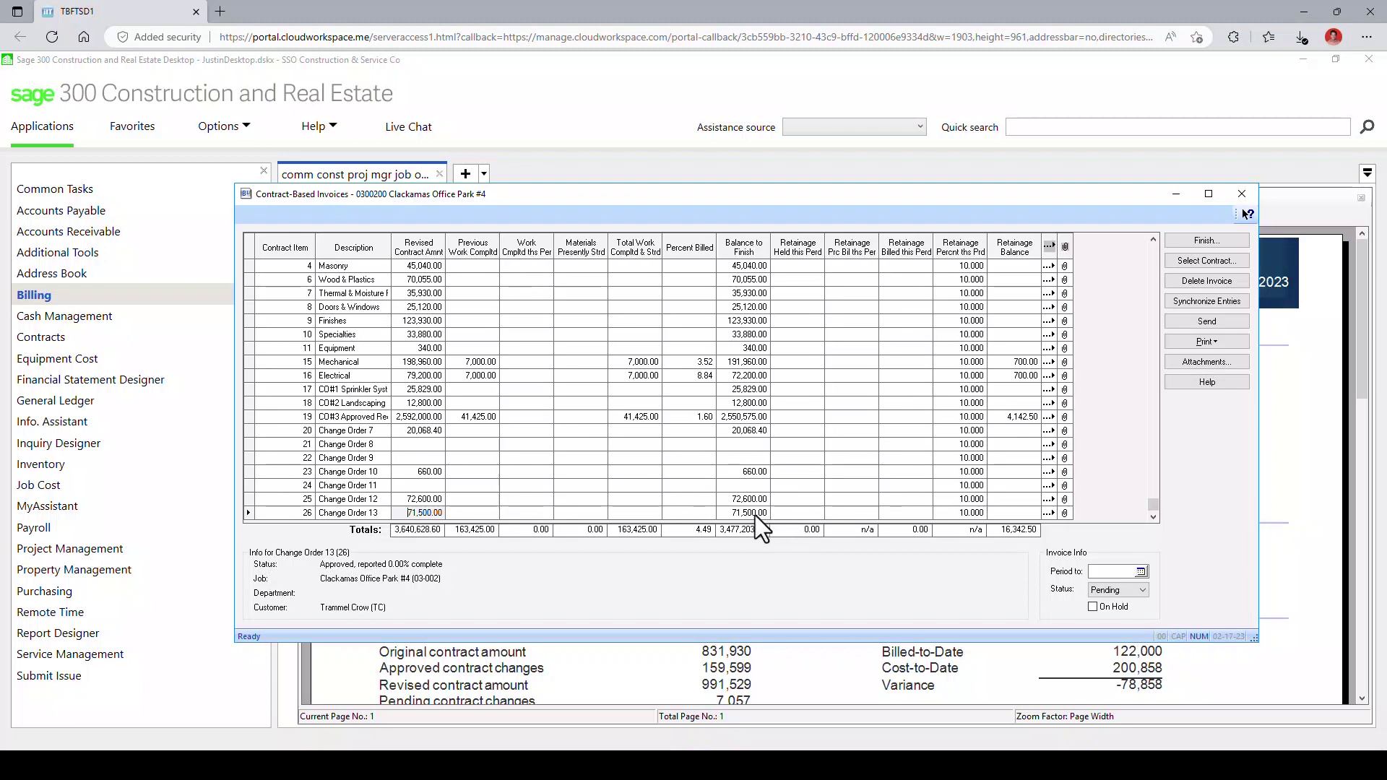
click(679, 514)
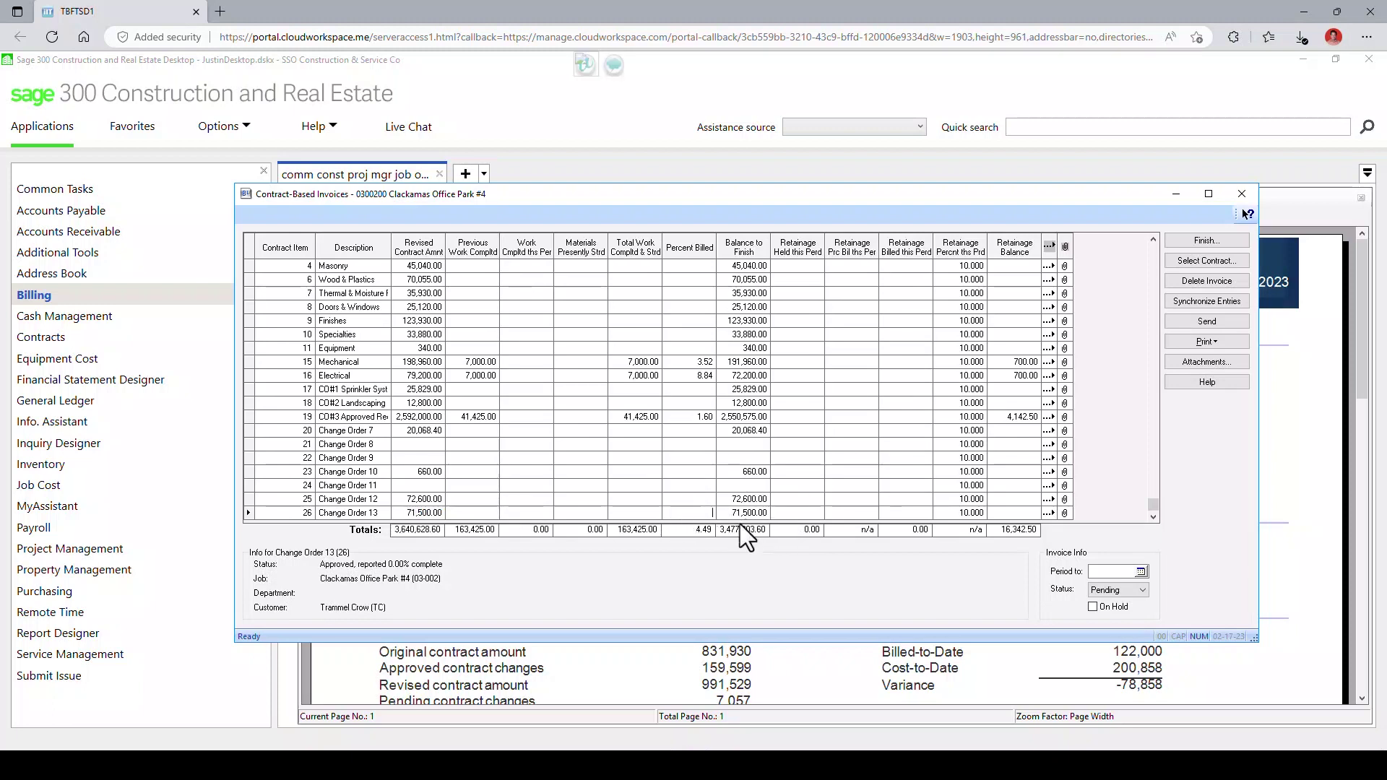
text(25)
key(Tab)
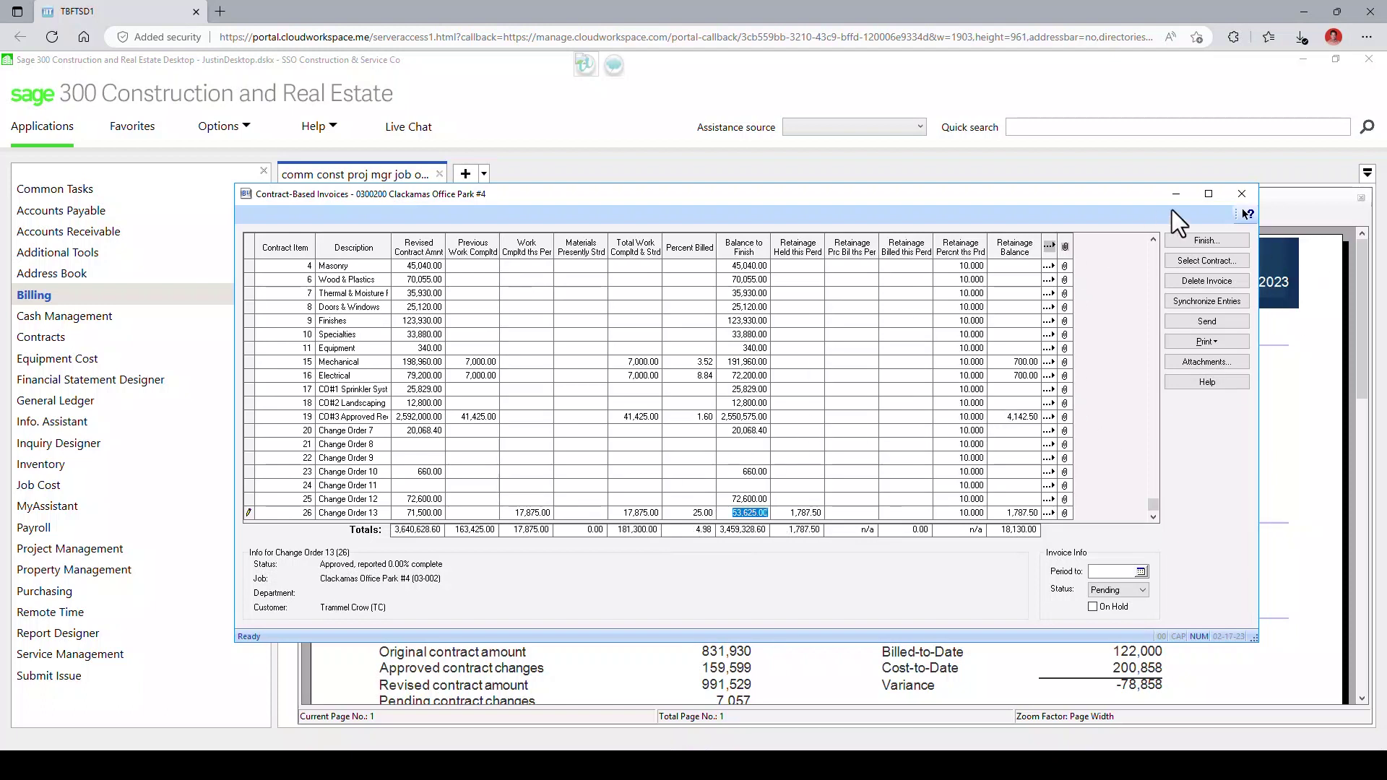
click(1202, 343)
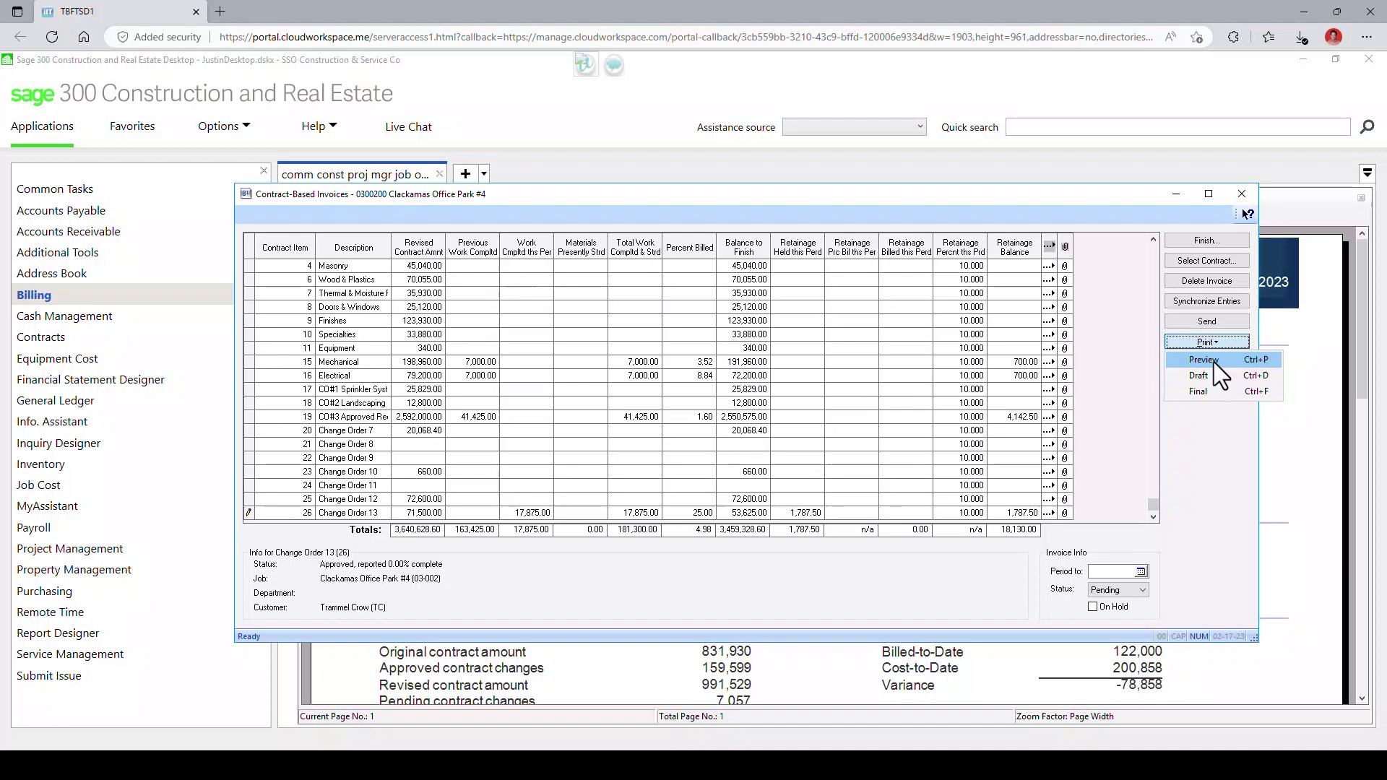
click(1214, 362)
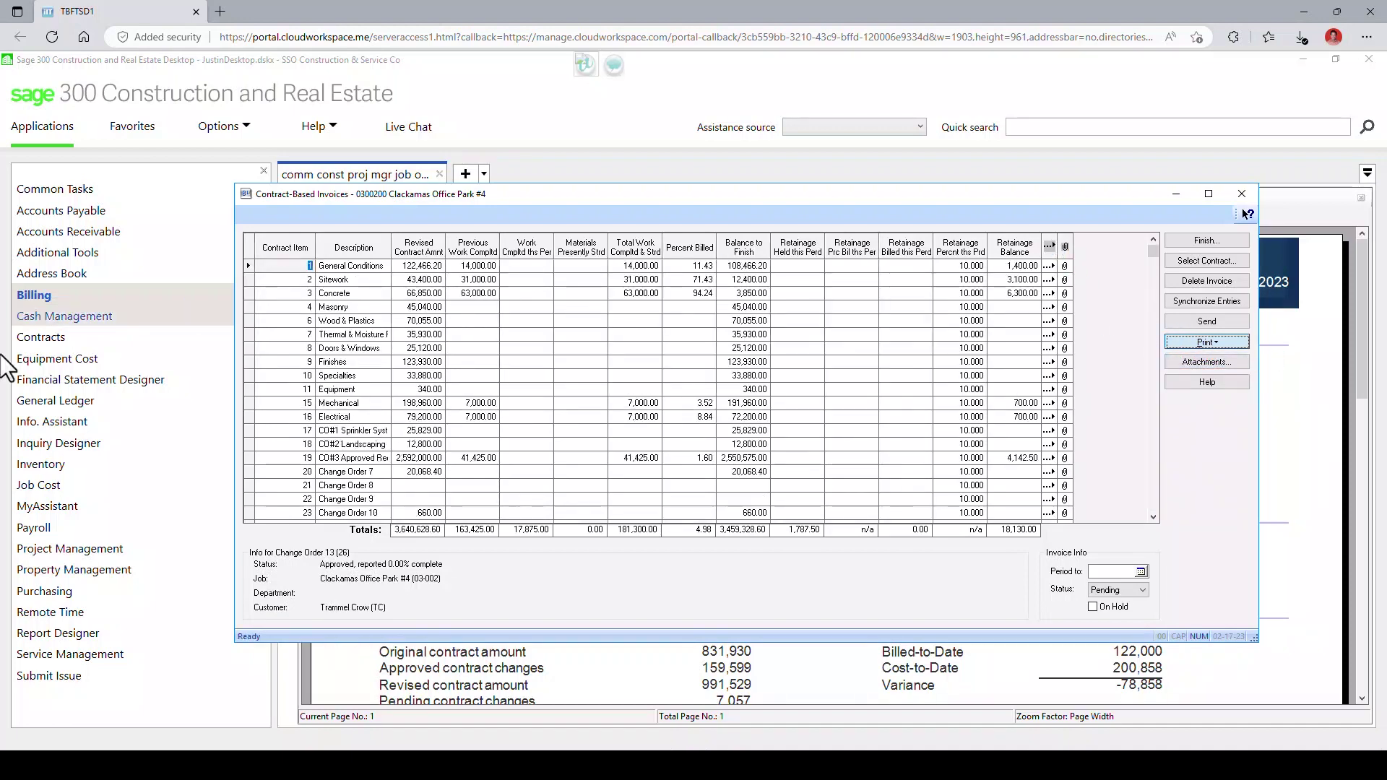